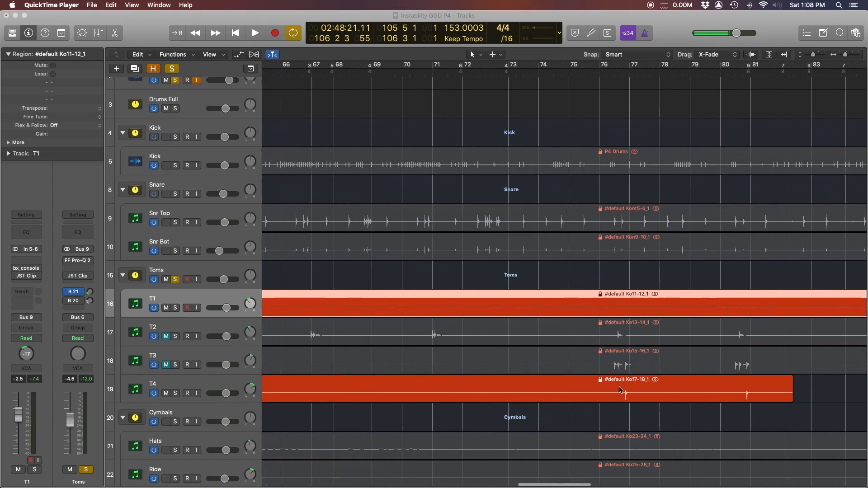
Play the looped T1 tom hits at bar 106 to hear them without the console processing.
{"action": "scroll", "coordinate": [597, 362], "scroll_direction": "right", "scroll_amount": 10}
{"action": "scroll", "coordinate": [604, 367], "scroll_direction": "right", "scroll_amount": 5}
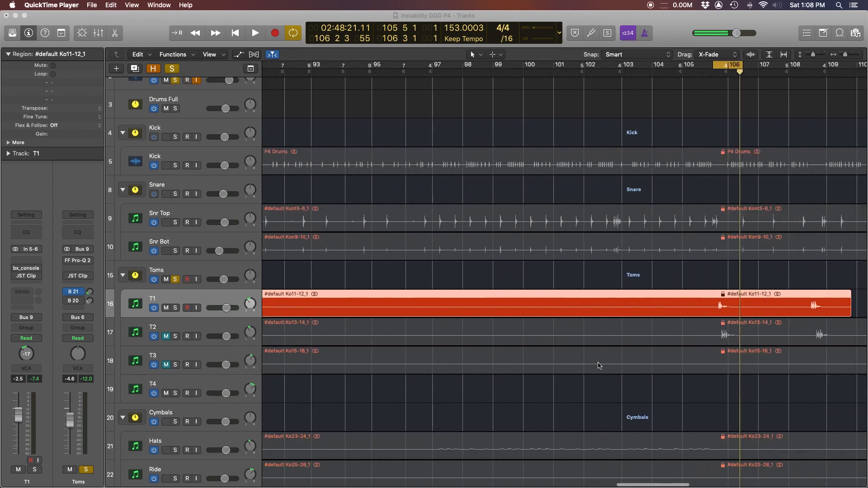
{"action": "left_click", "coordinate": [302, 295]}
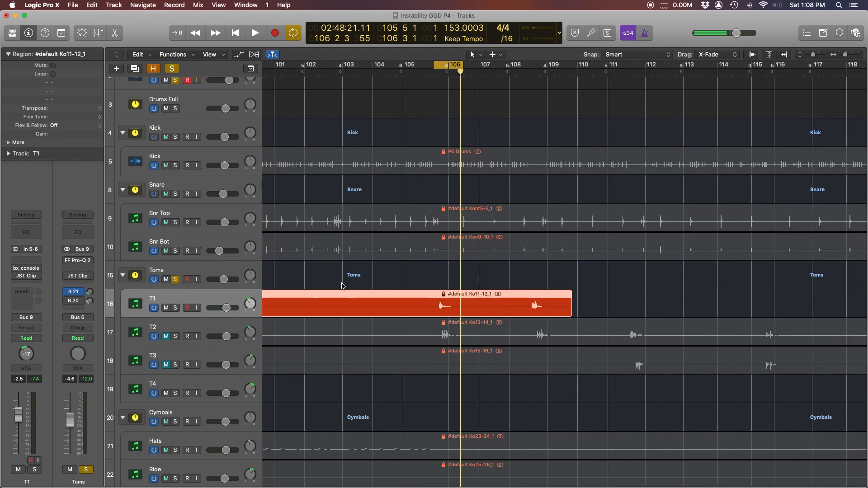
{"action": "key", "text": "space"}
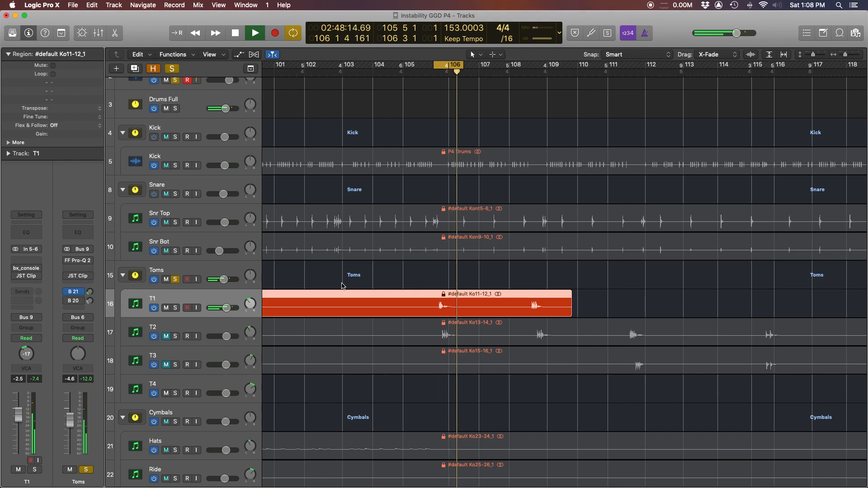
{"action": "key", "text": "space"}
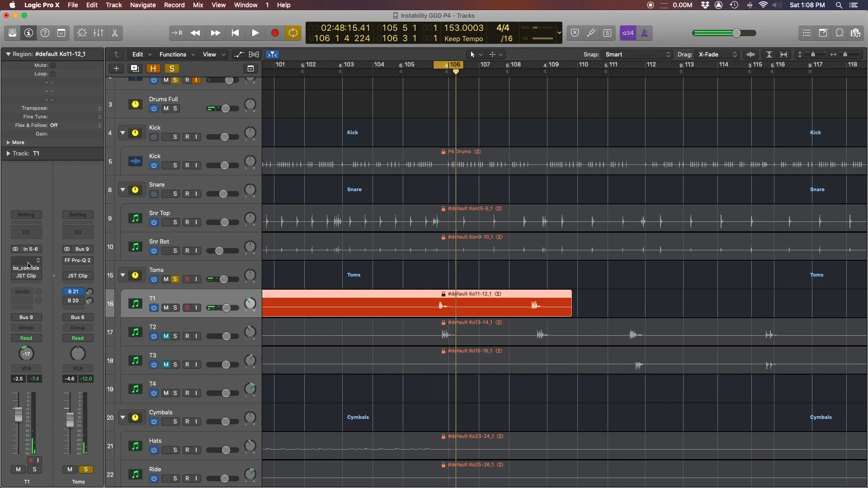
Move the cycle range to the T1 tom hits just before bar 109 and play that loop.
{"action": "left_click_drag", "start_coordinate": [450, 64], "coordinate": [545, 67]}
{"action": "key", "text": "space"}
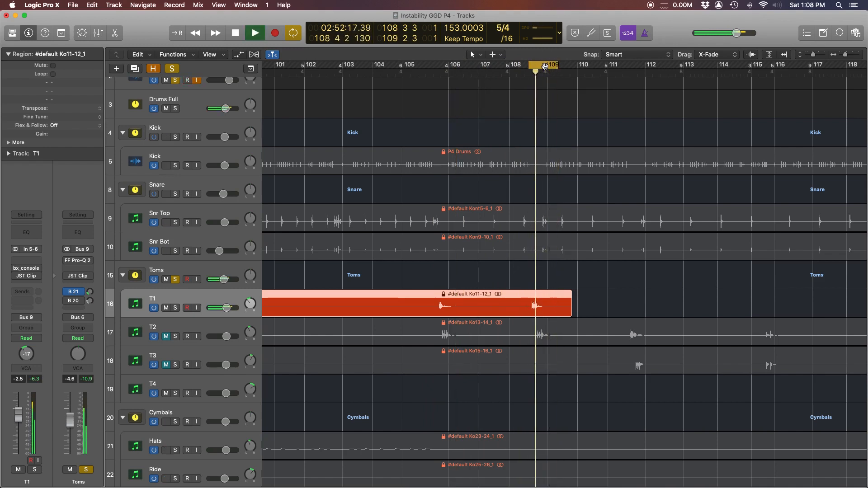
{"action": "key", "text": "space"}
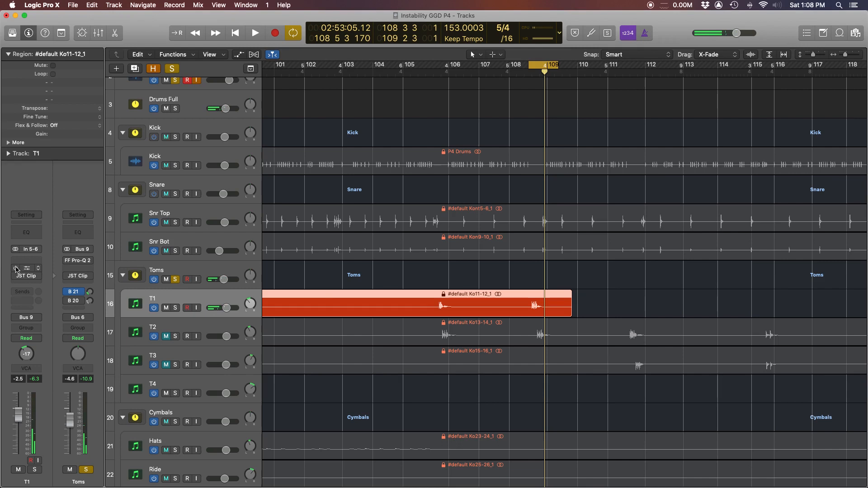
Open the bx_console SSL 4000 E plug-in on T1 and inspect its high-pass filter setting.
{"action": "left_click", "coordinate": [26, 271]}
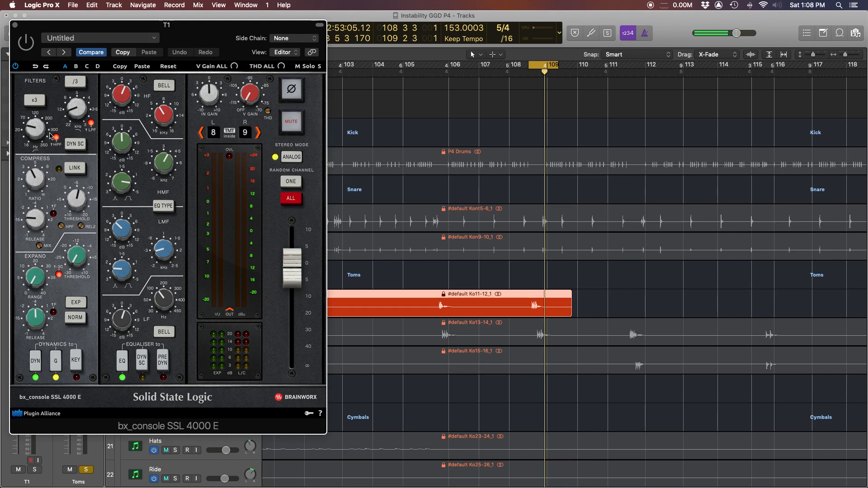
{"action": "left_click", "coordinate": [31, 129]}
{"action": "mouse_move", "coordinate": [160, 300]}
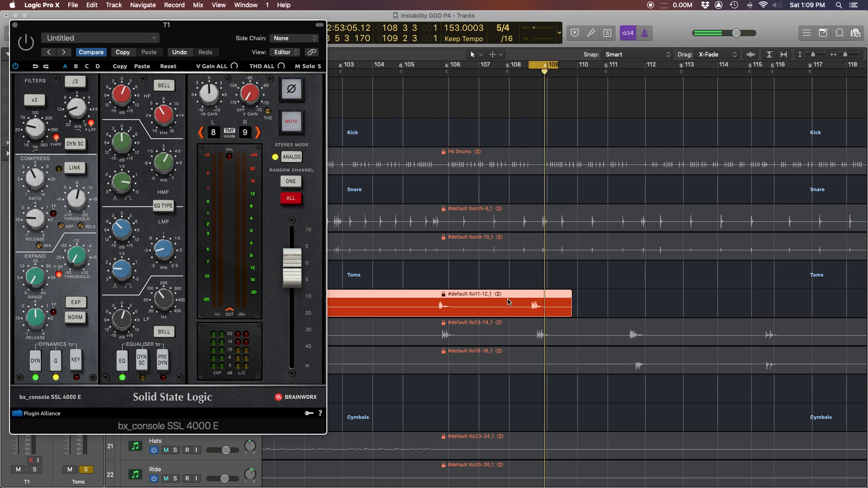
{"action": "scroll", "coordinate": [548, 332], "scroll_direction": "right", "scroll_amount": 5}
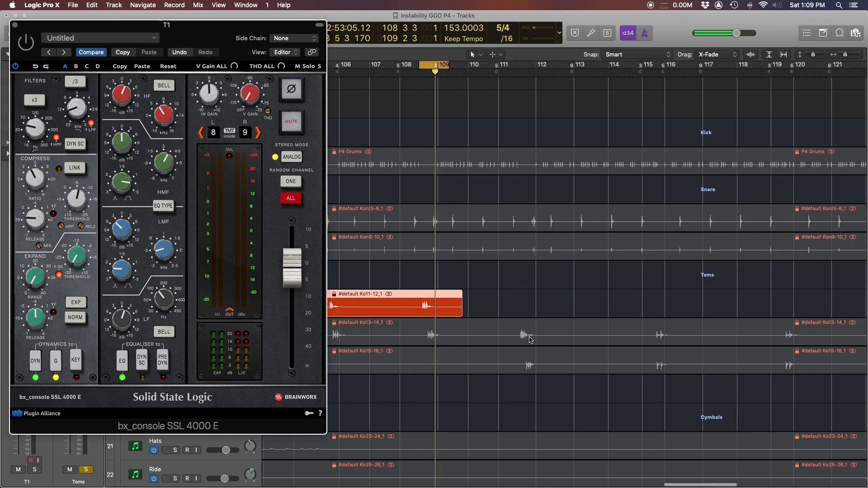
{"action": "scroll", "coordinate": [367, 316], "scroll_direction": "left", "scroll_amount": 2}
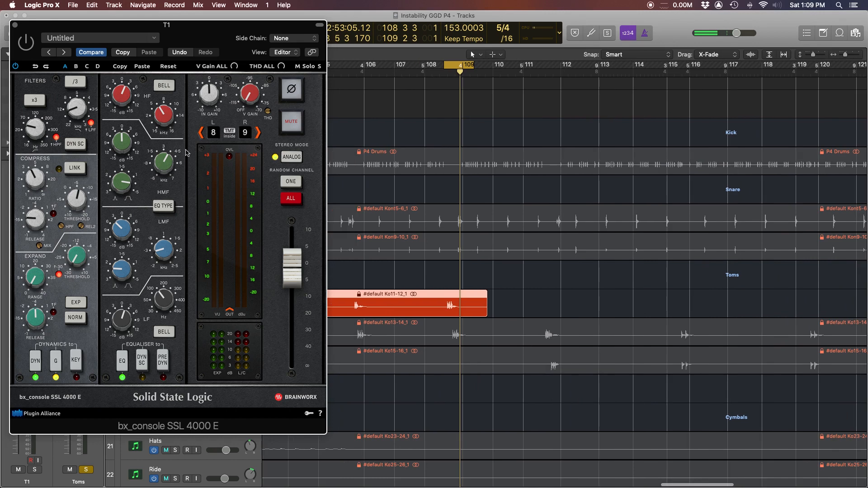
Enable the T1 console plug-in and compare its bypassed and processed sound while the loop plays.
{"action": "left_click_drag", "start_coordinate": [51, 29], "coordinate": [73, 29]}
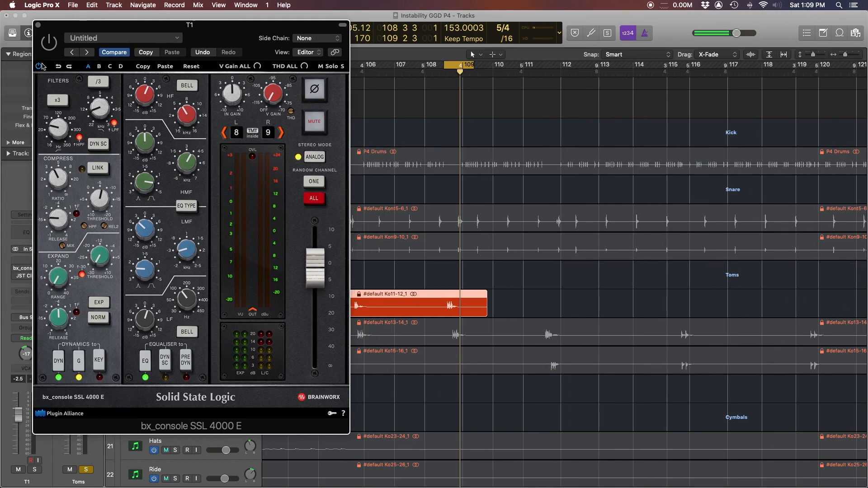
{"action": "key", "text": "space"}
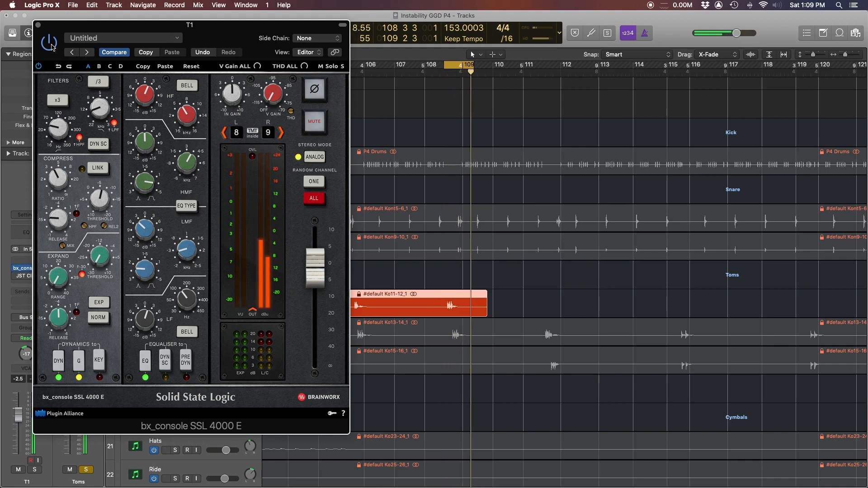
{"action": "left_click", "coordinate": [39, 67]}
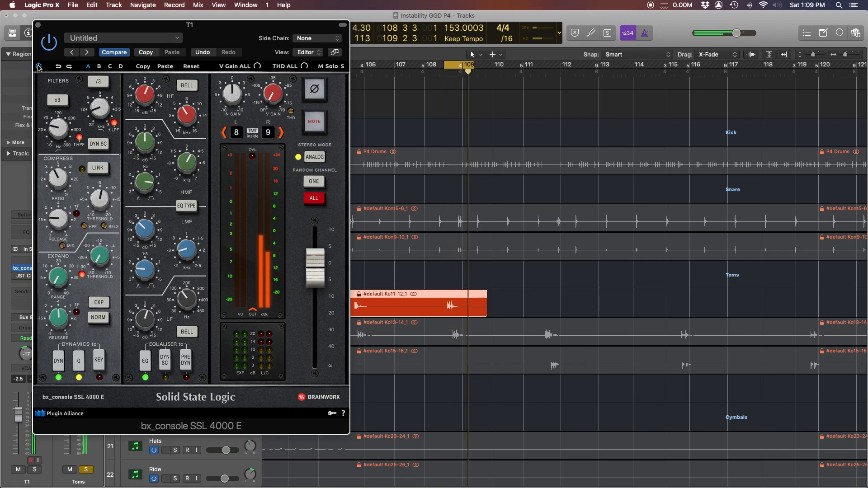
{"action": "key", "text": "space"}
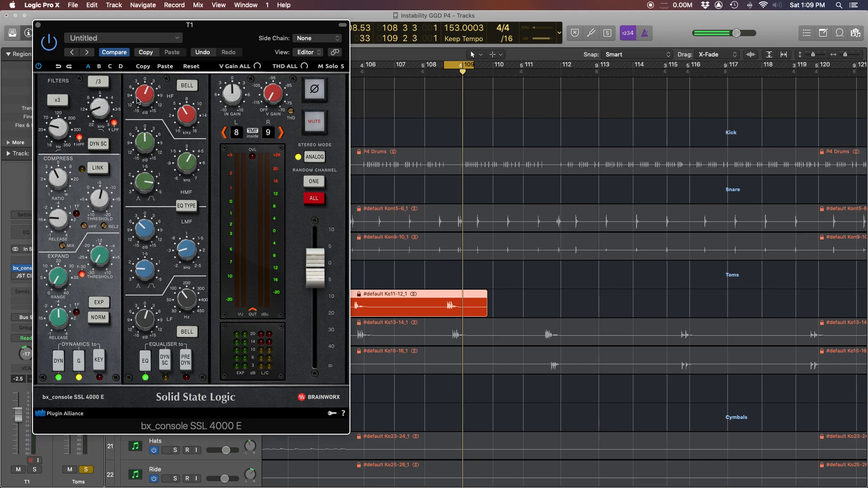
Examine the HF, LMF and LF equaliser settings in the T1 console plug-in.
{"action": "mouse_move", "coordinate": [190, 119]}
{"action": "mouse_move", "coordinate": [146, 99]}
{"action": "mouse_move", "coordinate": [193, 256]}
{"action": "mouse_move", "coordinate": [149, 236]}
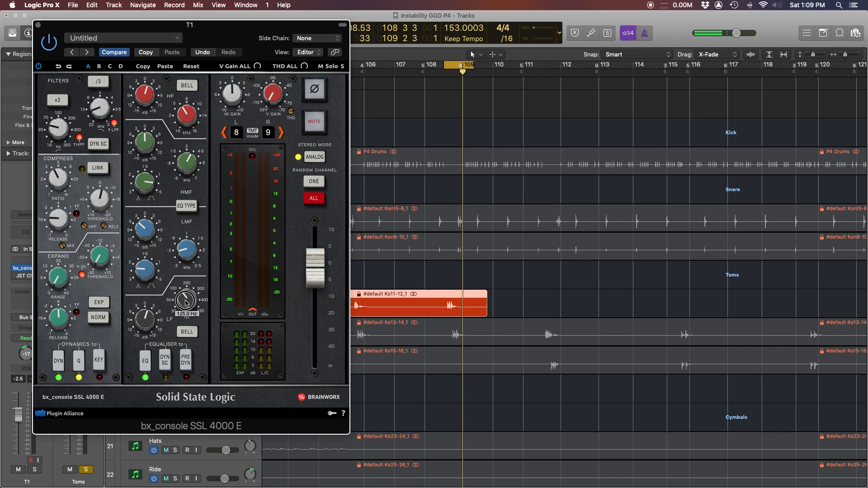
{"action": "mouse_move", "coordinate": [145, 323]}
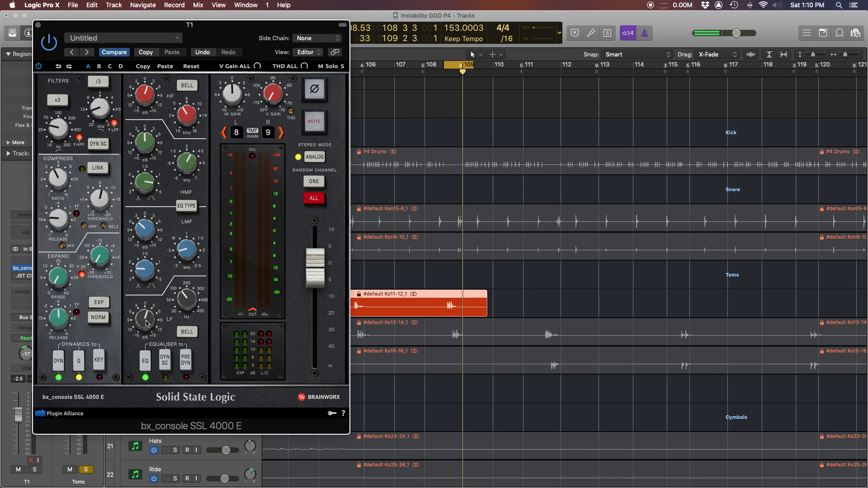
Try a much stronger LF gain boost on the T1 console equaliser during playback and undo it.
{"action": "key", "text": "space"}
{"action": "left_click_drag", "start_coordinate": [146, 322], "coordinate": [144, 294]}
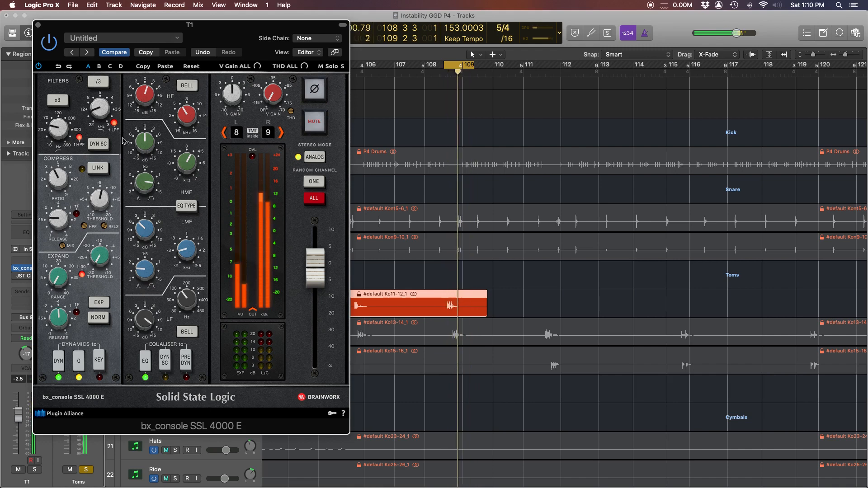
{"action": "left_click", "coordinate": [57, 66]}
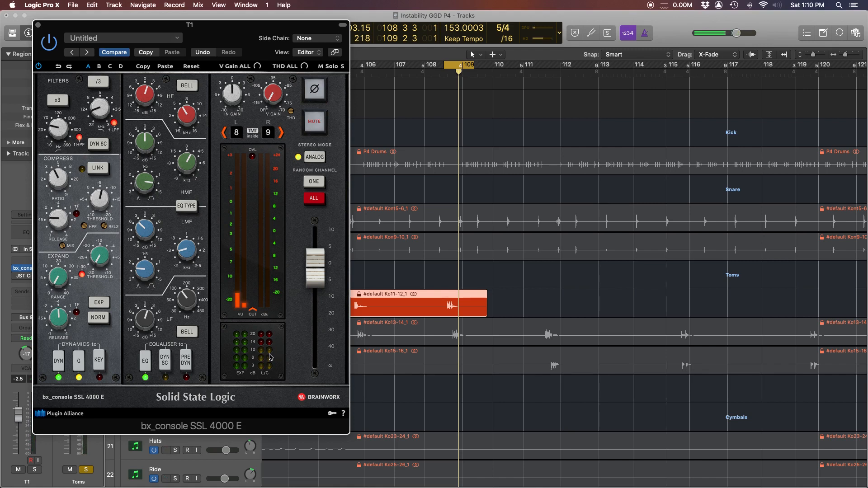
Close the T1 console plug-in and open JST Clip on T1 to check its trim.
{"action": "mouse_move", "coordinate": [315, 265]}
{"action": "left_click", "coordinate": [39, 25]}
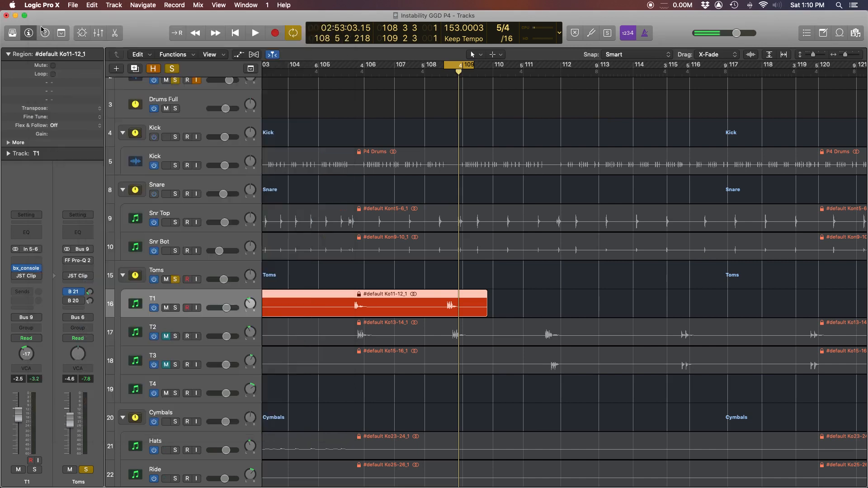
{"action": "left_click", "coordinate": [26, 276]}
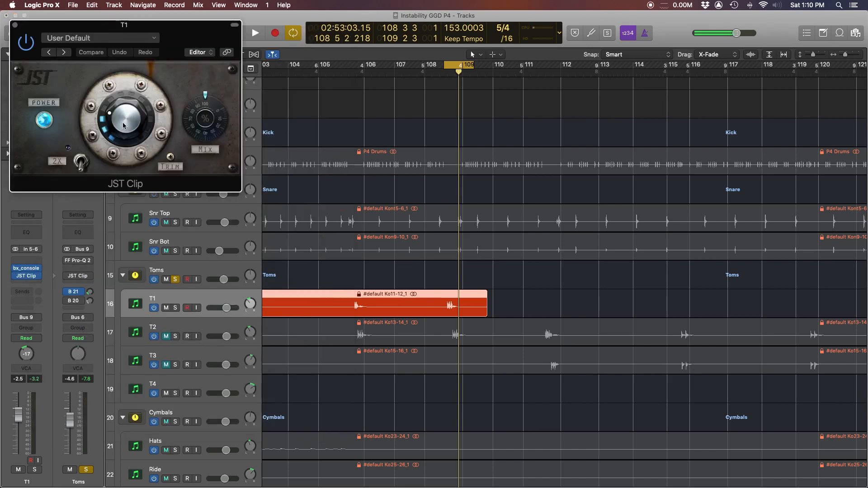
{"action": "left_click", "coordinate": [170, 157]}
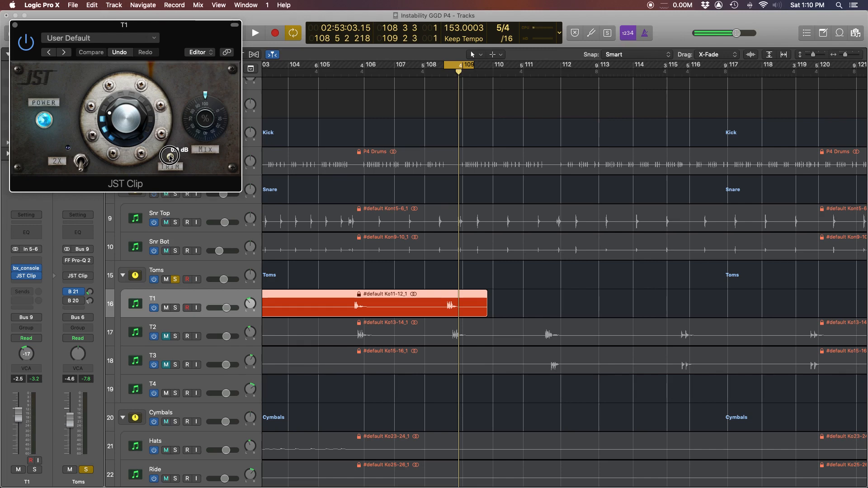
Play the T1 loop while switching JST Clip's power off and back on to compare the clipping.
{"action": "key", "text": "space"}
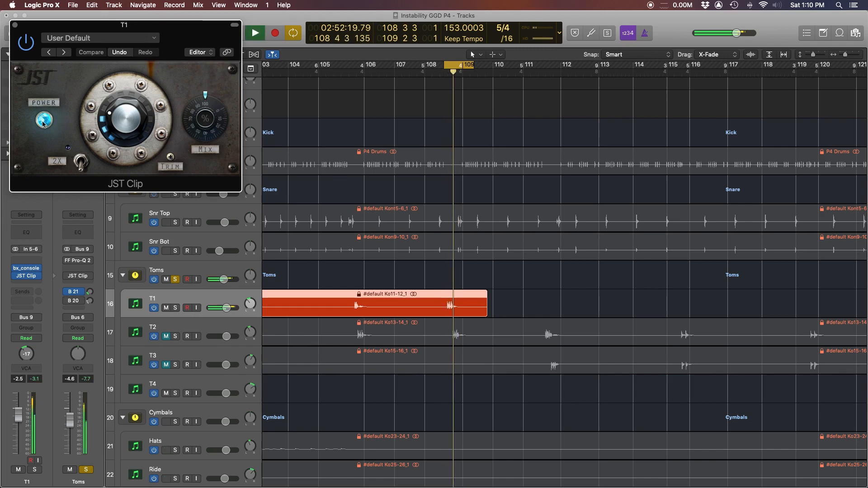
{"action": "left_click", "coordinate": [44, 121]}
{"action": "left_click", "coordinate": [44, 121]}
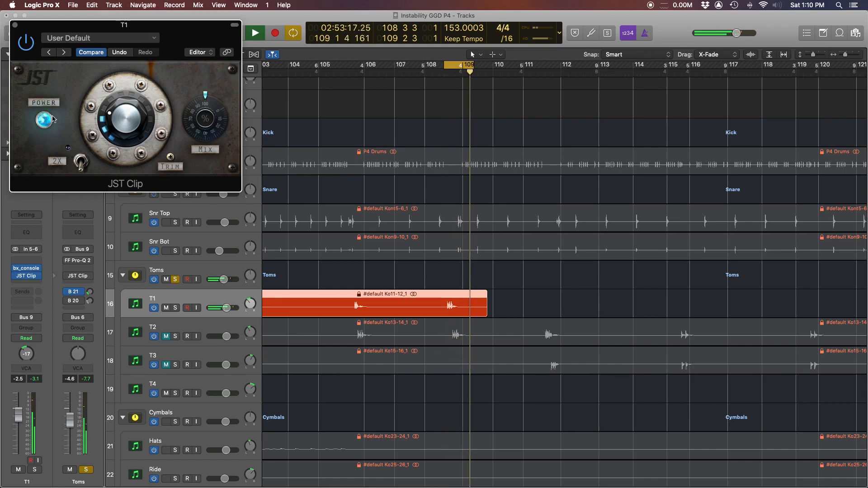
{"action": "key", "text": "space"}
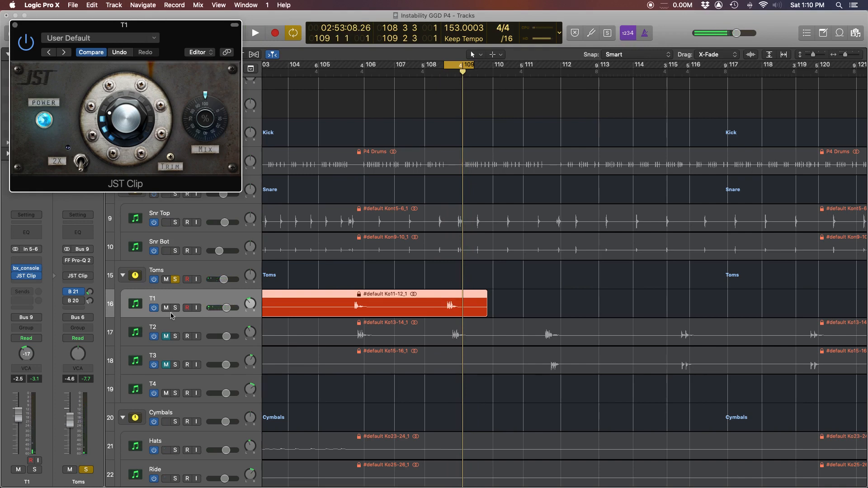
Unmute T2, mute T1 and close the JST Clip window.
{"action": "left_click", "coordinate": [168, 327]}
{"action": "left_click", "coordinate": [166, 308]}
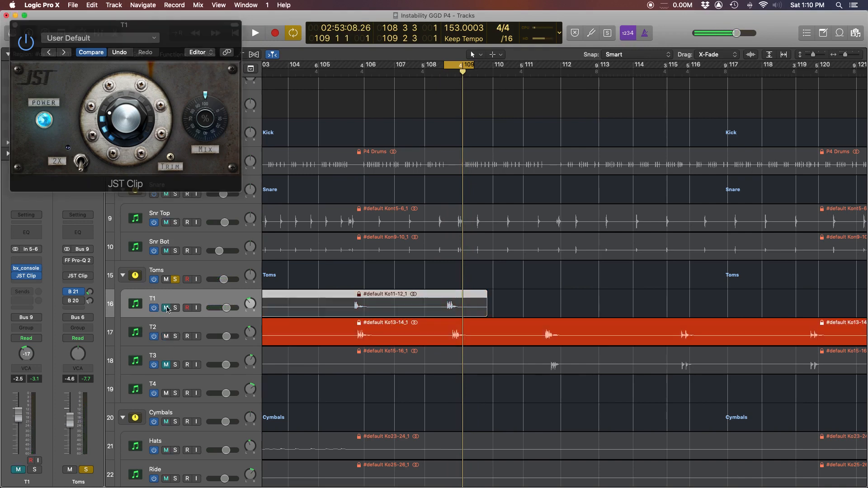
{"action": "left_click", "coordinate": [15, 25]}
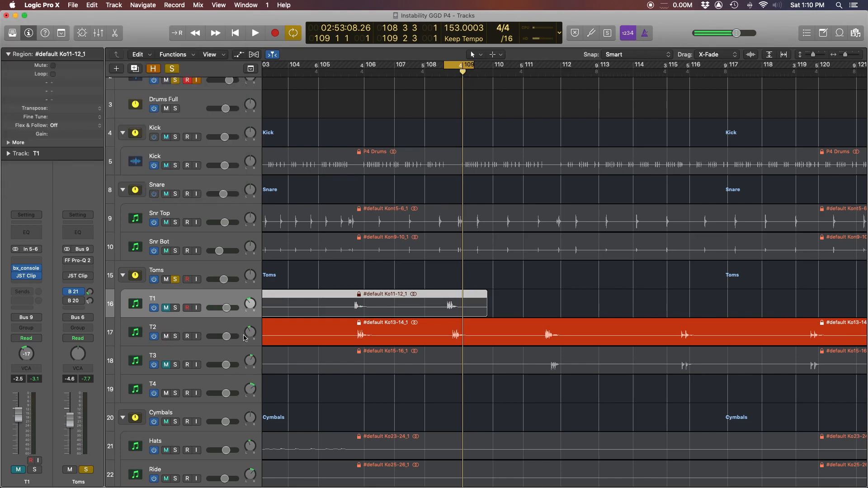
Open the bx_console SSL 4000 E plug-in on T2, enable it and check its high-pass frequency.
{"action": "left_click", "coordinate": [210, 325]}
{"action": "left_click", "coordinate": [28, 270]}
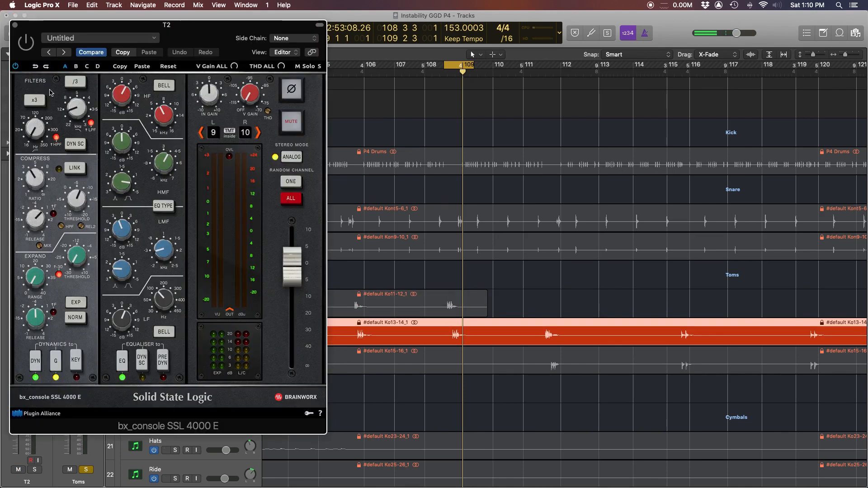
{"action": "left_click", "coordinate": [34, 131]}
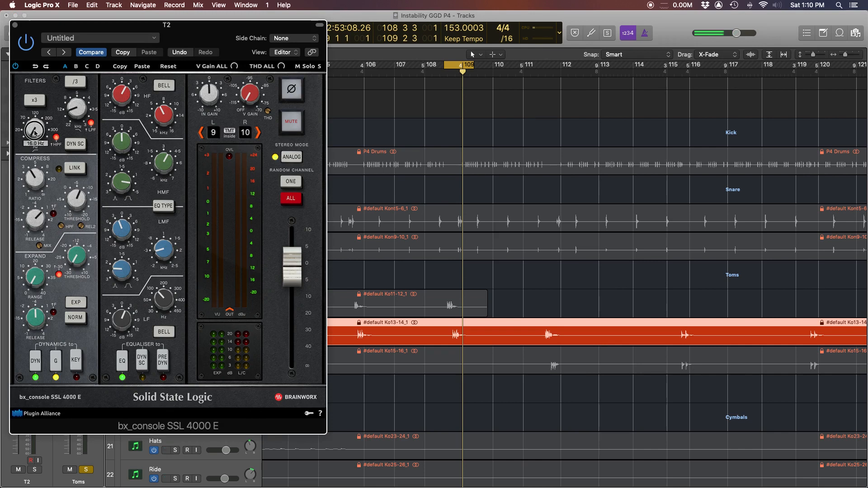
Examine the T2 console's HF, LMF and LF equaliser settings and its compressor release time.
{"action": "left_click", "coordinate": [118, 103]}
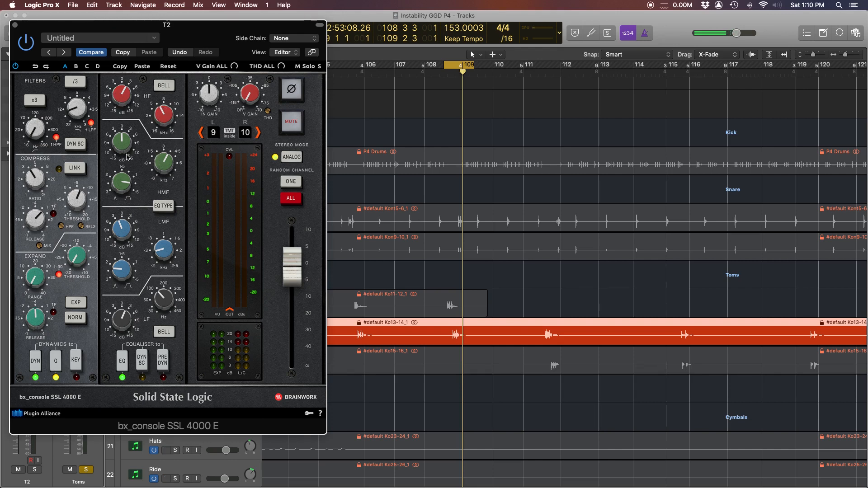
{"action": "left_click", "coordinate": [164, 261]}
{"action": "left_click", "coordinate": [116, 223]}
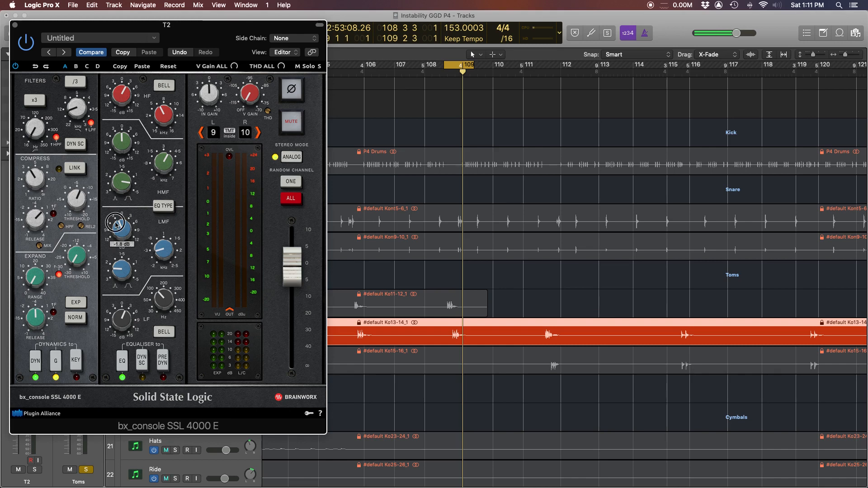
{"action": "left_click", "coordinate": [167, 302]}
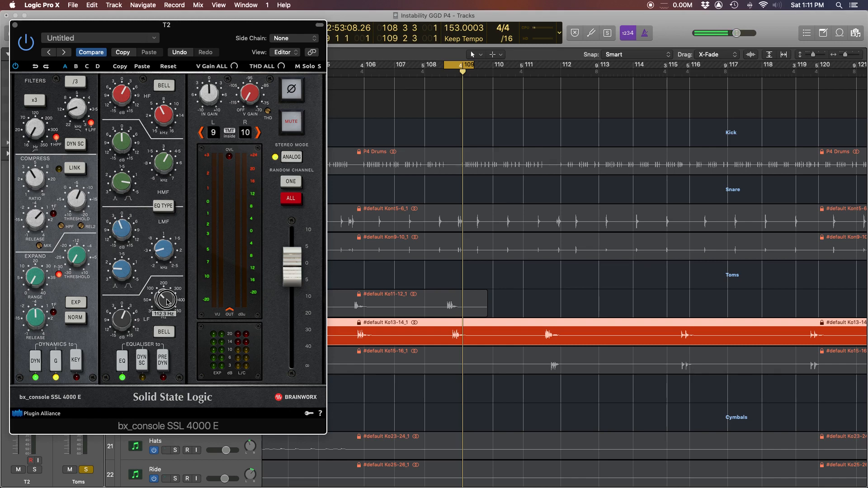
{"action": "left_click_drag", "start_coordinate": [167, 302], "coordinate": [159, 301]}
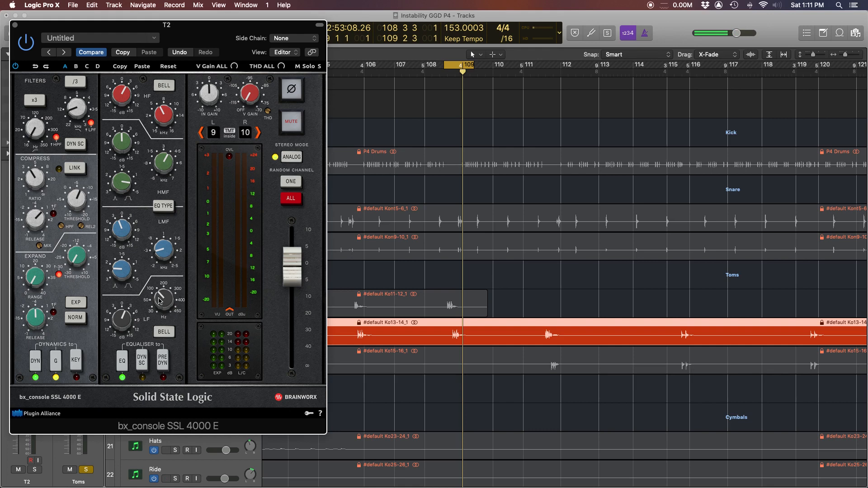
{"action": "left_click", "coordinate": [37, 220]}
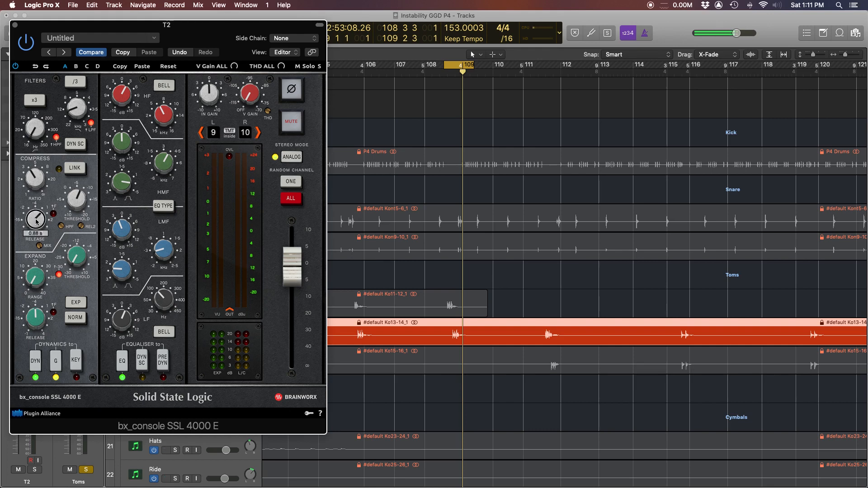
Play the looped T2 tom hits through the console plug-in and recheck the LF band's frequency.
{"action": "left_click_drag", "start_coordinate": [30, 26], "coordinate": [59, 23]}
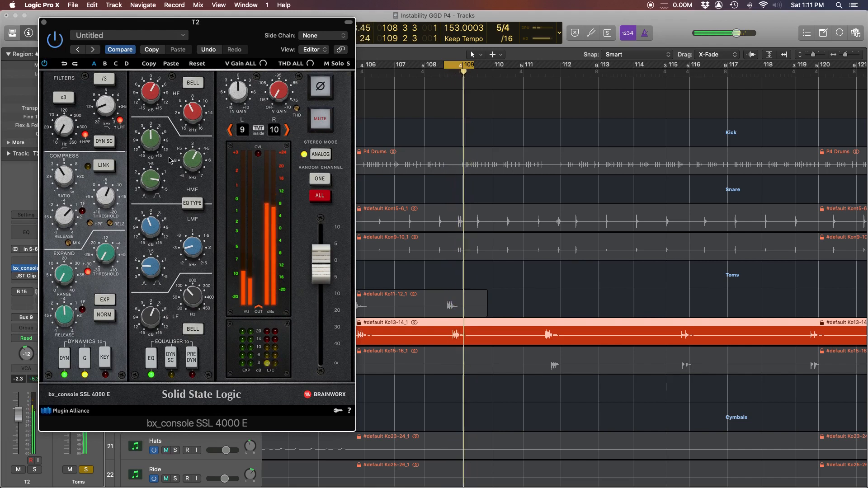
{"action": "key", "text": "space"}
{"action": "left_click_drag", "start_coordinate": [192, 292], "coordinate": [192, 292]}
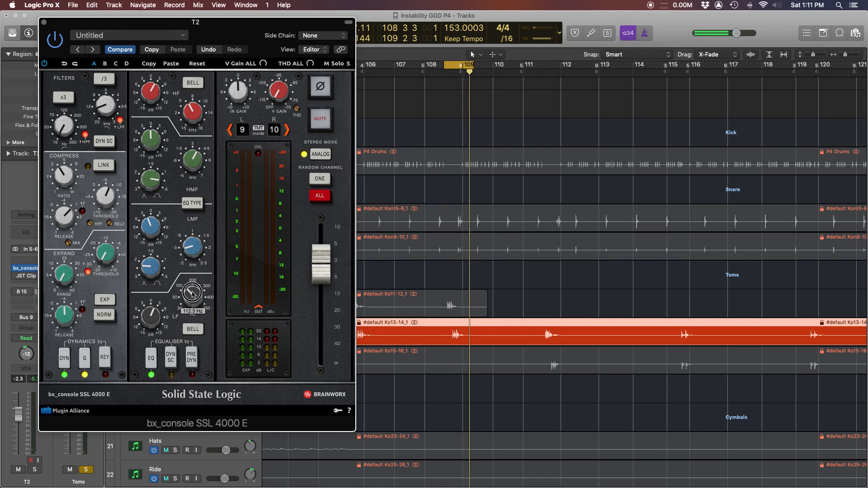
Recheck the LF frequency on T2's console plug-in and audition its LF gain while the tom loop plays.
{"action": "left_click_drag", "start_coordinate": [192, 294], "coordinate": [192, 294]}
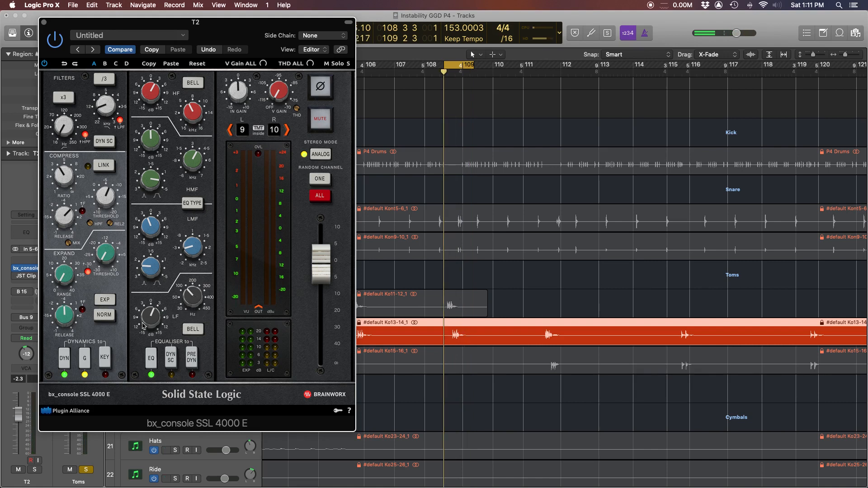
{"action": "key", "text": "space"}
{"action": "left_click_drag", "start_coordinate": [143, 323], "coordinate": [145, 310]}
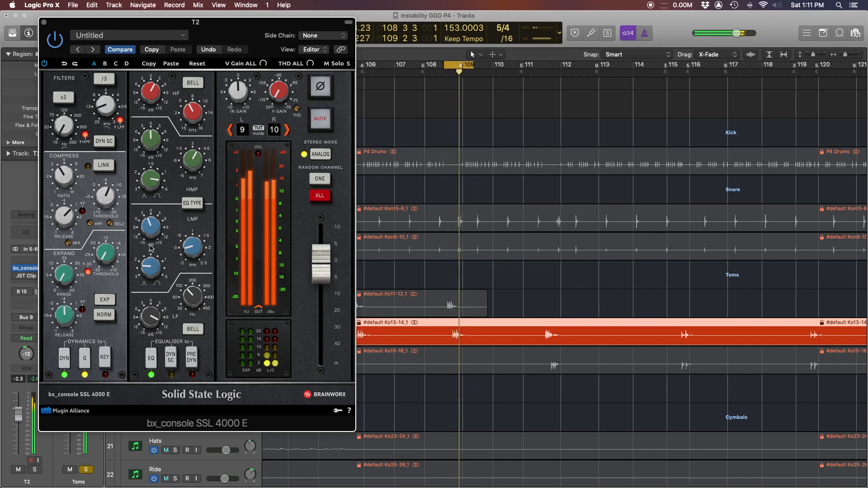
{"action": "key", "text": "space"}
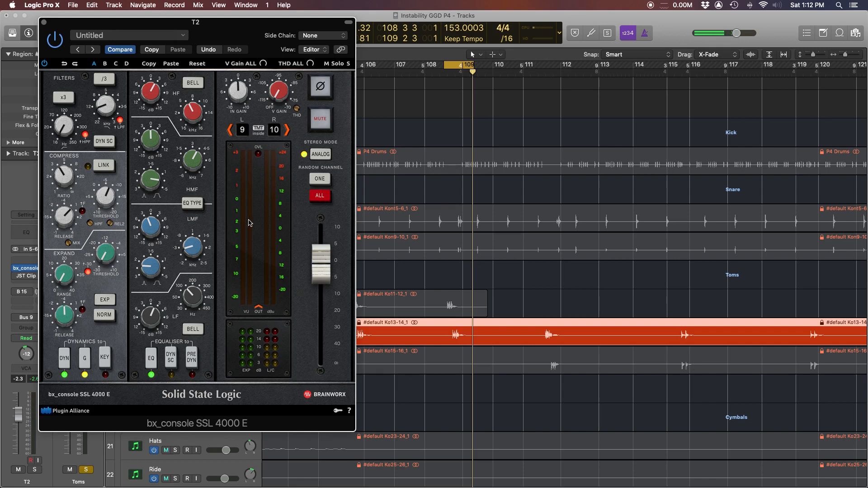
{"action": "left_click_drag", "start_coordinate": [219, 25], "coordinate": [286, 26]}
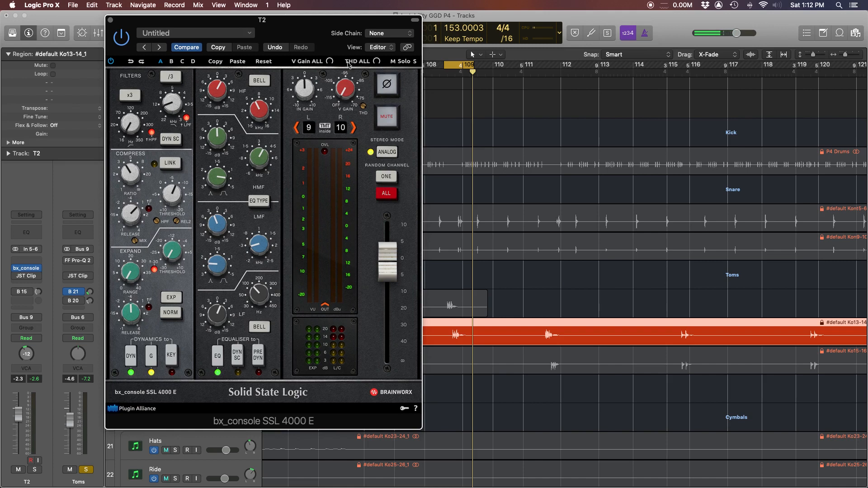
{"action": "mouse_move", "coordinate": [365, 109]}
{"action": "left_click_drag", "start_coordinate": [320, 34], "coordinate": [300, 33]}
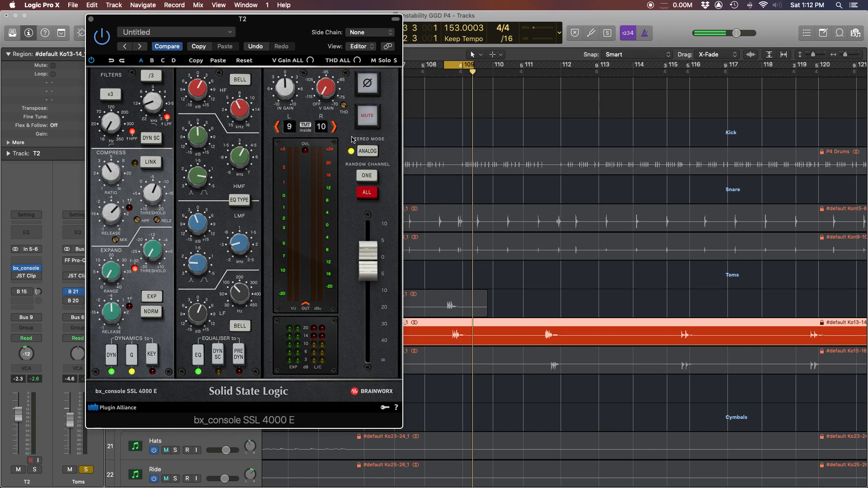
{"action": "left_click_drag", "start_coordinate": [282, 48], "coordinate": [328, 45]}
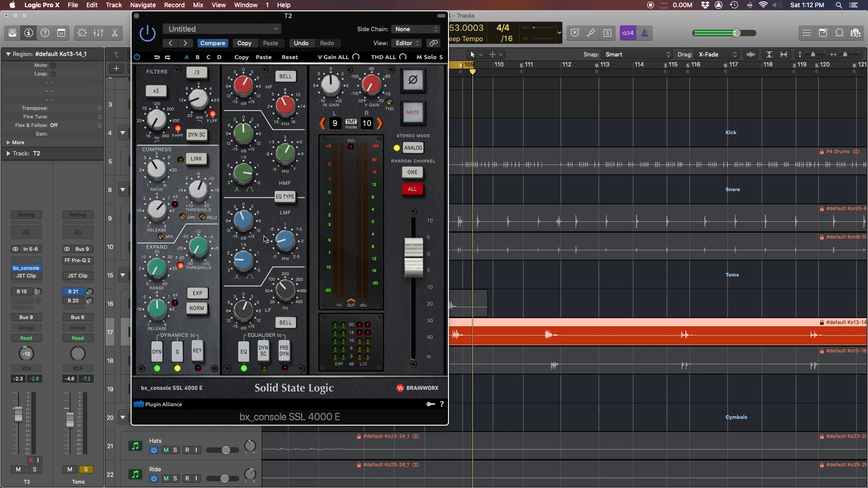
{"action": "left_click_drag", "start_coordinate": [310, 59], "coordinate": [242, 59]}
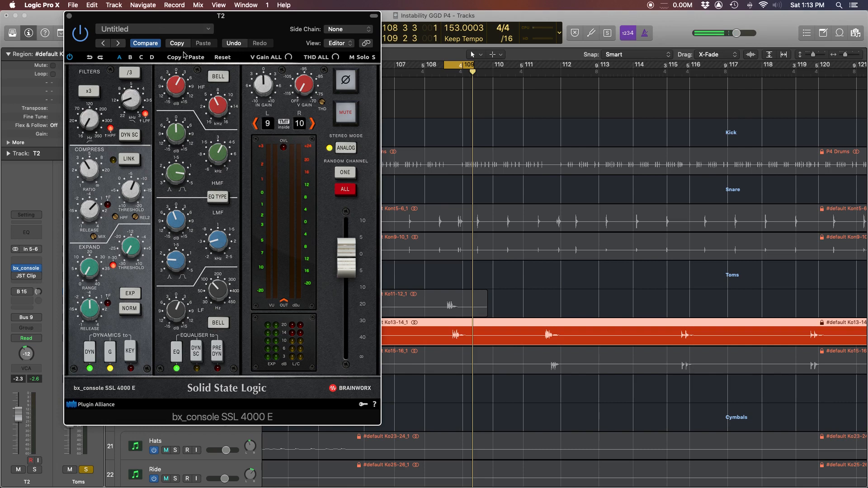
Open JST Clip on T2 and enable it during loop playback, then close both T2 plug-in windows.
{"action": "key", "text": "space"}
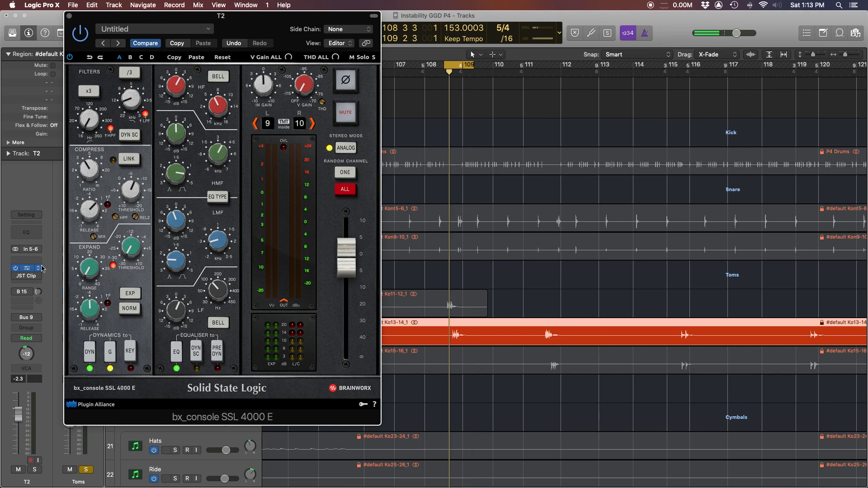
{"action": "left_click", "coordinate": [32, 275]}
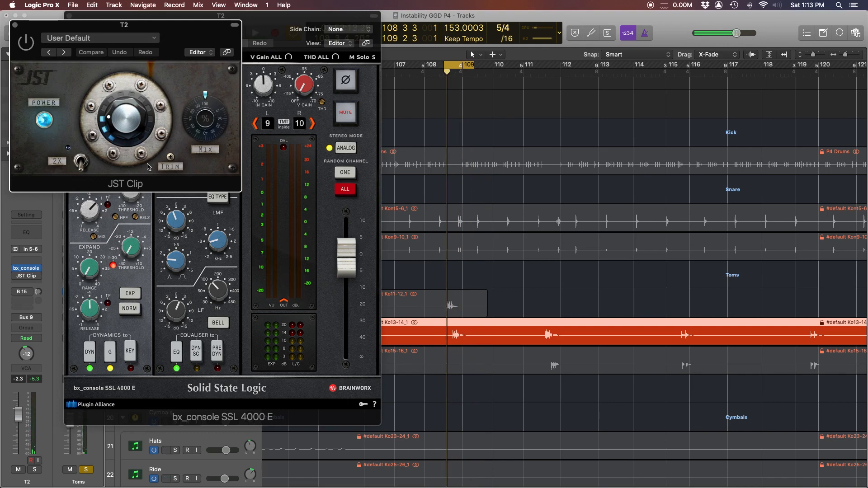
{"action": "left_click", "coordinate": [176, 156]}
{"action": "left_click", "coordinate": [24, 45]}
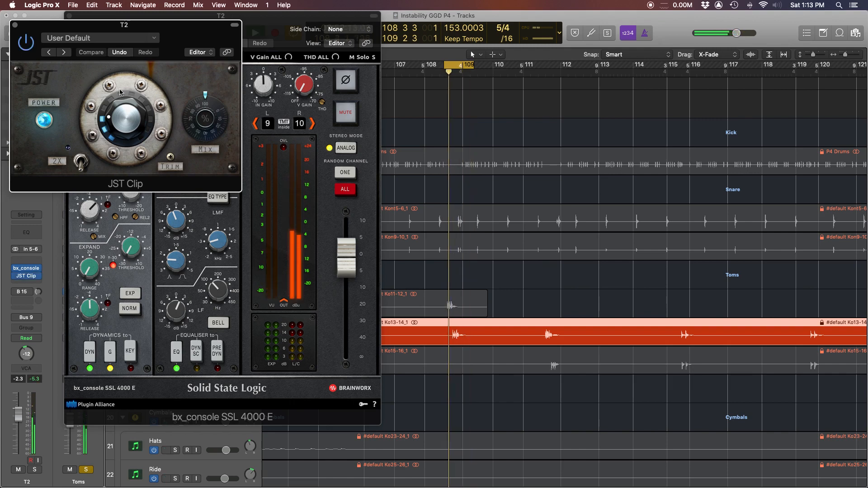
{"action": "left_click", "coordinate": [15, 25]}
{"action": "left_click", "coordinate": [69, 16]}
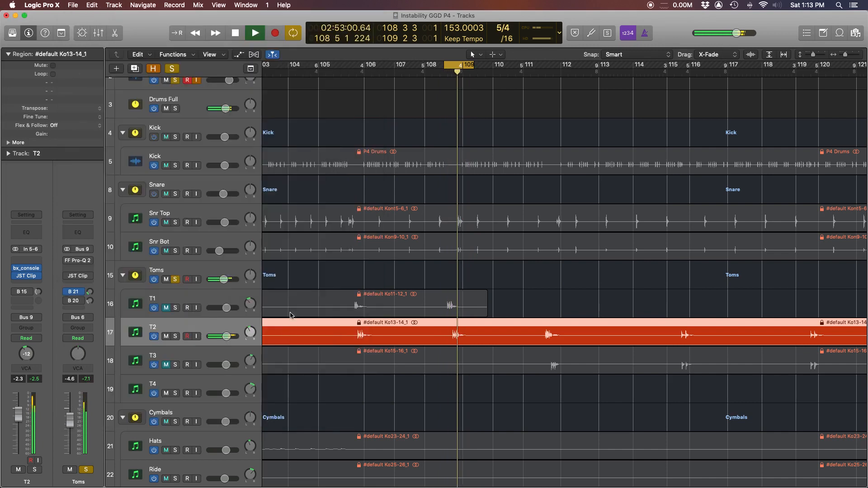
Unmute T1 and play the looped T1 and T2 tom hits together.
{"action": "key", "text": "space"}
{"action": "left_click", "coordinate": [381, 305], "text": "shift"}
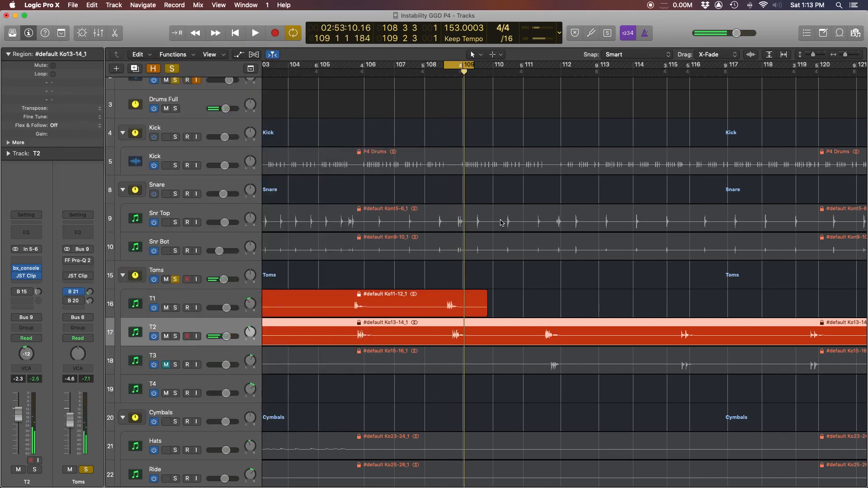
{"action": "key", "text": "space"}
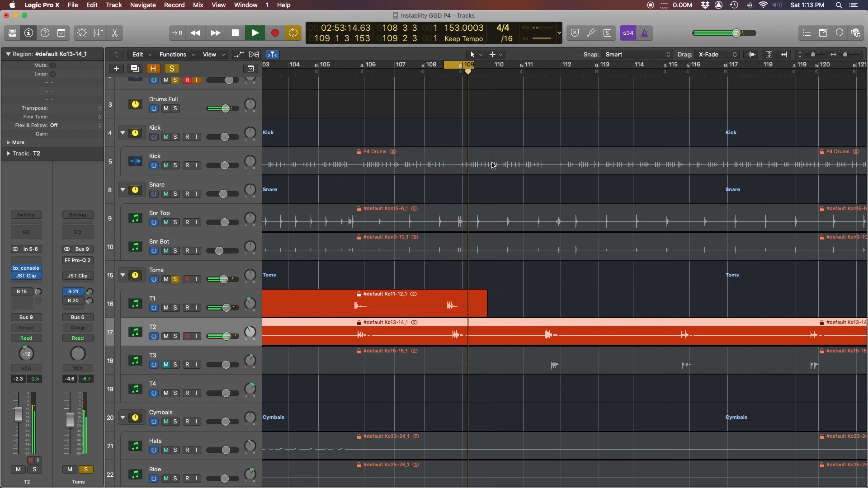
{"action": "key", "text": "space"}
Unmute and solo T3, and mute T1 and T2.
{"action": "left_click", "coordinate": [161, 368]}
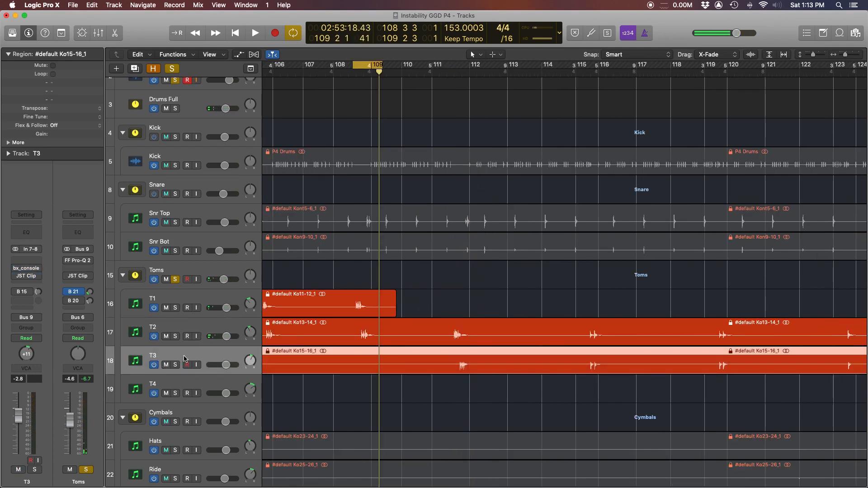
{"action": "left_click", "coordinate": [177, 365]}
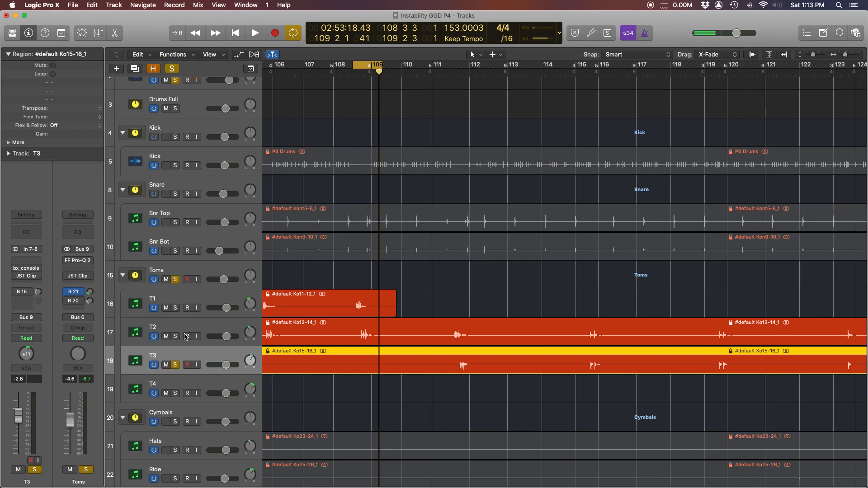
{"action": "left_click", "coordinate": [167, 338]}
{"action": "left_click", "coordinate": [168, 308]}
Move the cycle range to the T3 hits between bars 111 and 112 and play them without the plug-ins.
{"action": "left_click_drag", "start_coordinate": [368, 68], "coordinate": [469, 74]}
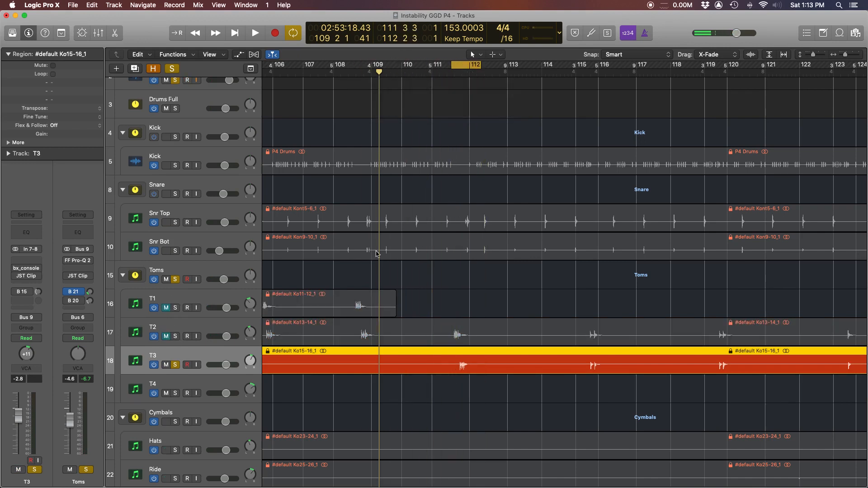
{"action": "key", "text": "space"}
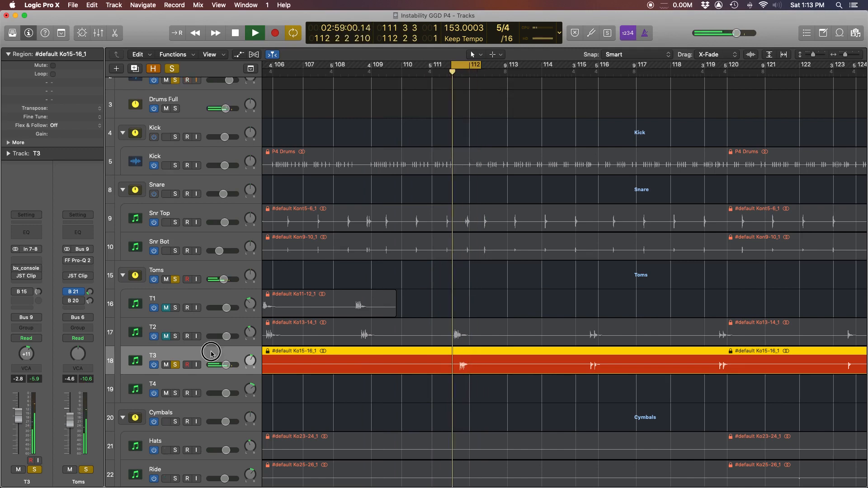
{"action": "key", "text": "space"}
Open the bx_console SSL 4000 E plug-in on T3 and examine its HF, LMF and LF gain and frequency settings.
{"action": "left_click", "coordinate": [27, 269]}
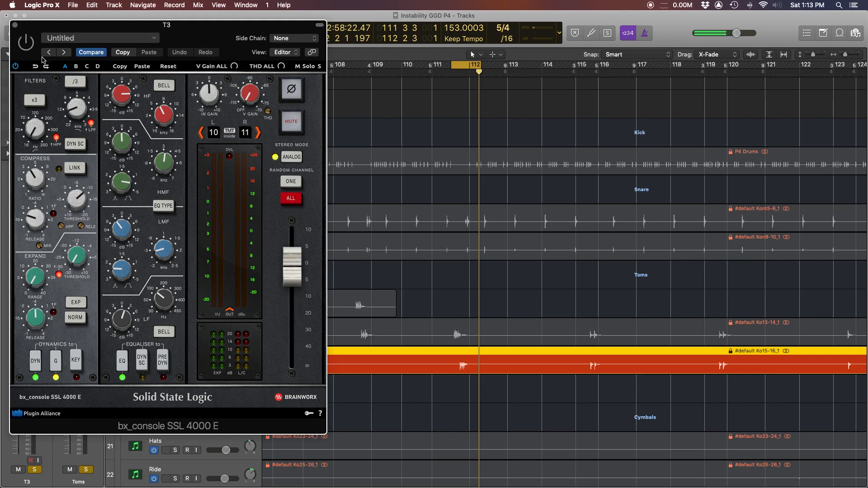
{"action": "left_click_drag", "start_coordinate": [165, 114], "coordinate": [165, 115]}
{"action": "left_click_drag", "start_coordinate": [119, 93], "coordinate": [119, 94]}
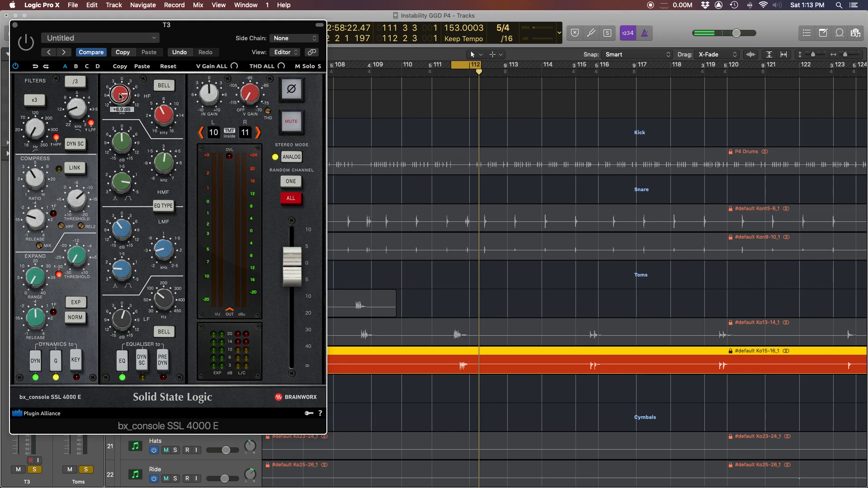
{"action": "left_click", "coordinate": [161, 113]}
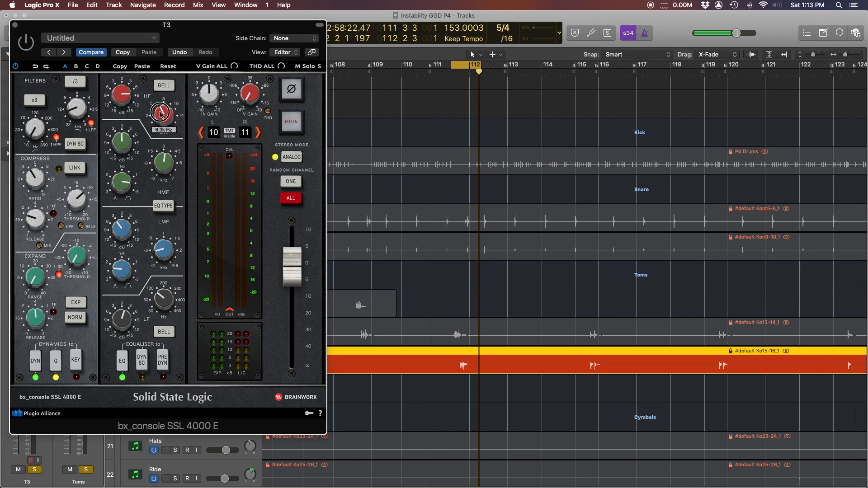
{"action": "left_click", "coordinate": [167, 248]}
{"action": "left_click", "coordinate": [125, 233]}
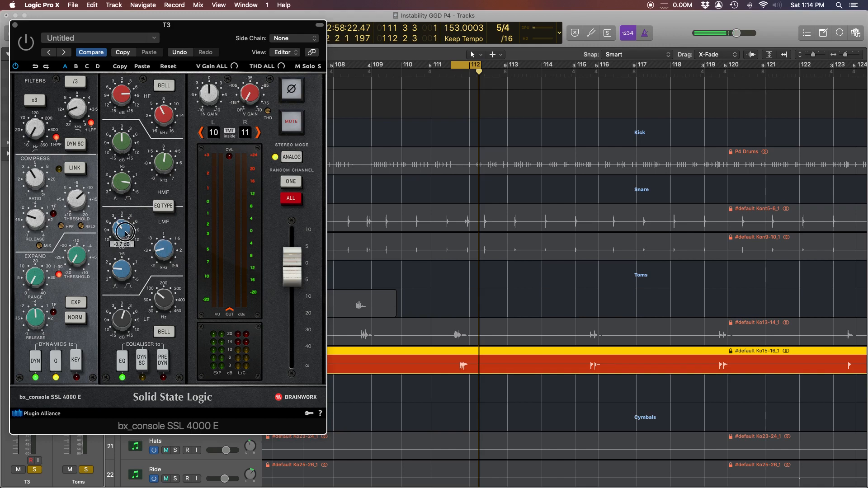
{"action": "left_click", "coordinate": [164, 301]}
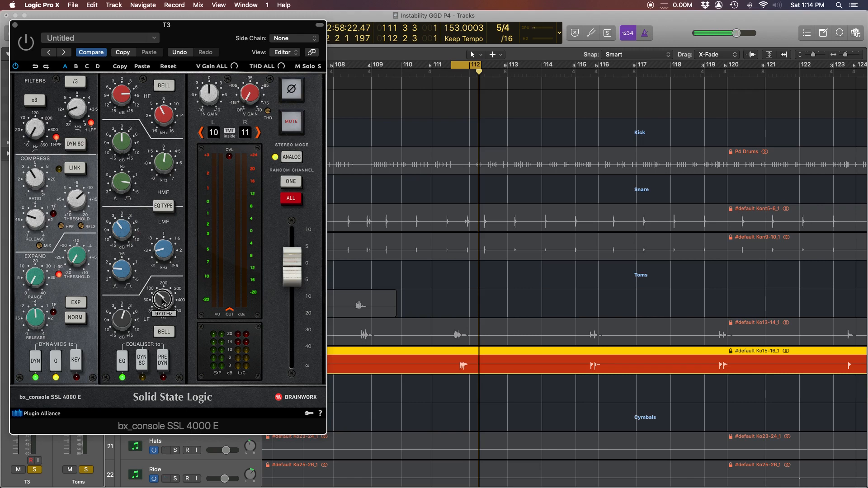
{"action": "left_click", "coordinate": [125, 320]}
Enable T3's console plug-in, compare it bypassed and active over the looped tom hits, and close it.
{"action": "key", "text": "space"}
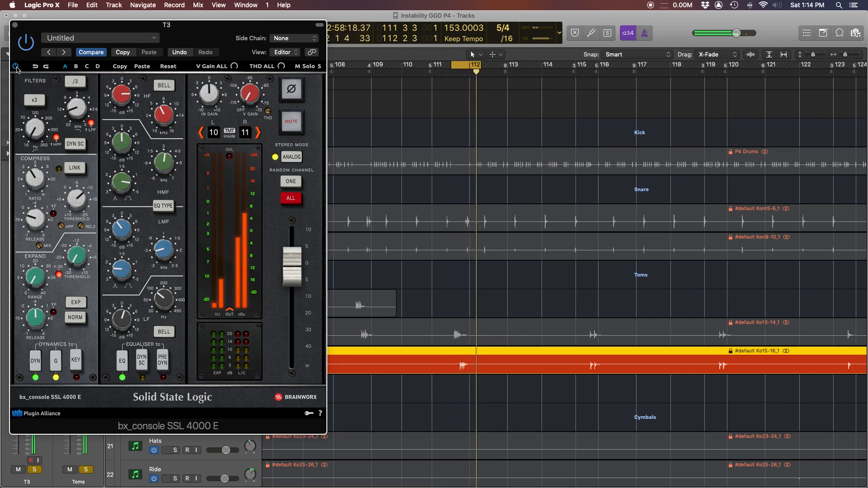
{"action": "left_click", "coordinate": [16, 67]}
{"action": "left_click", "coordinate": [16, 66]}
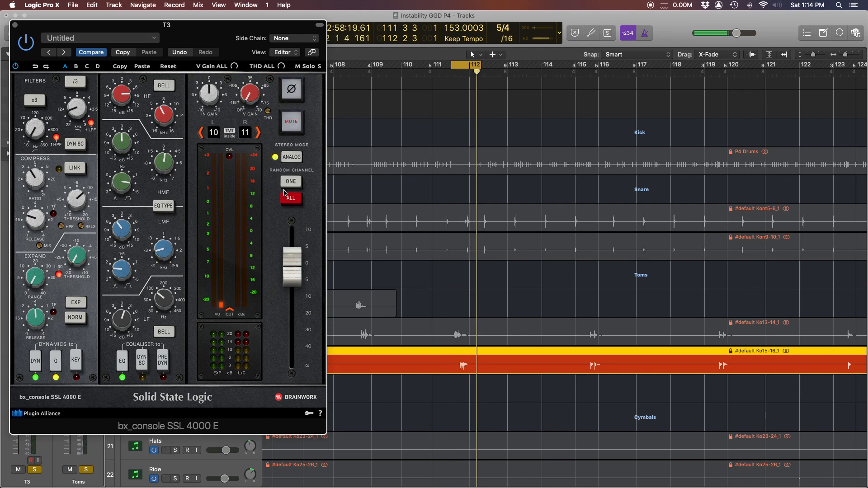
{"action": "key", "text": "super+w"}
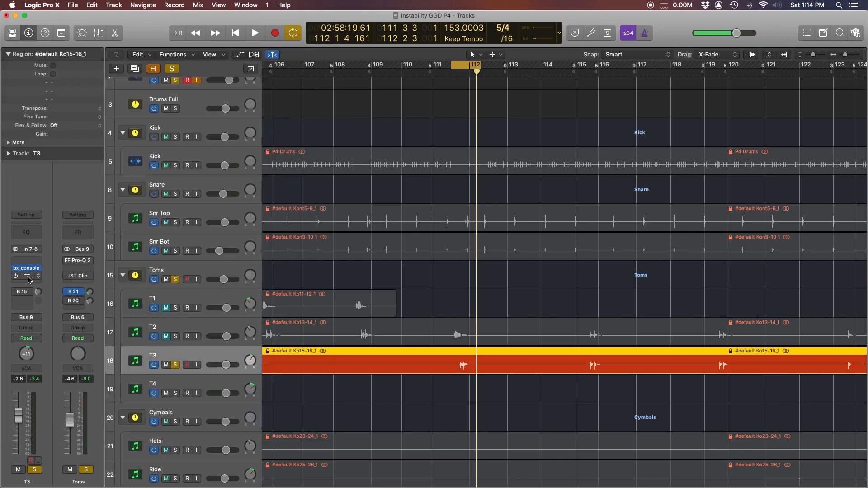
Open JST Clip on T3, enable it and play the looped T3 hits through it.
{"action": "left_click", "coordinate": [26, 276]}
{"action": "left_click", "coordinate": [166, 153]}
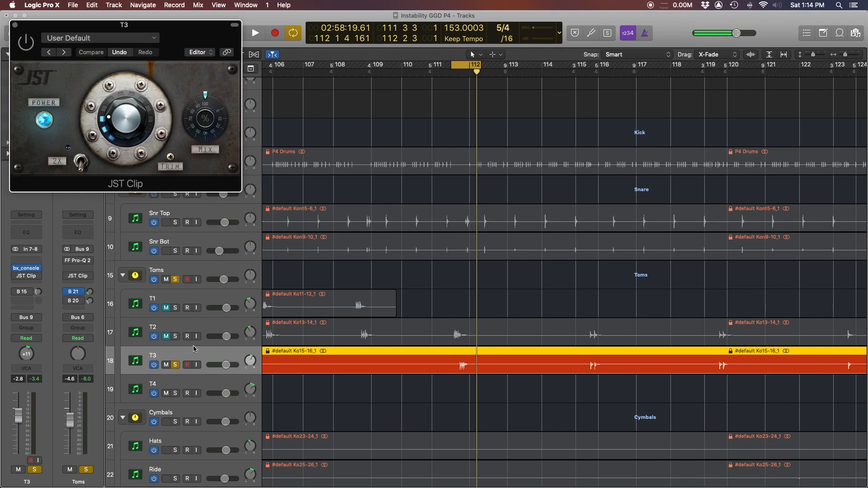
{"action": "left_click", "coordinate": [22, 43]}
{"action": "key", "text": "space"}
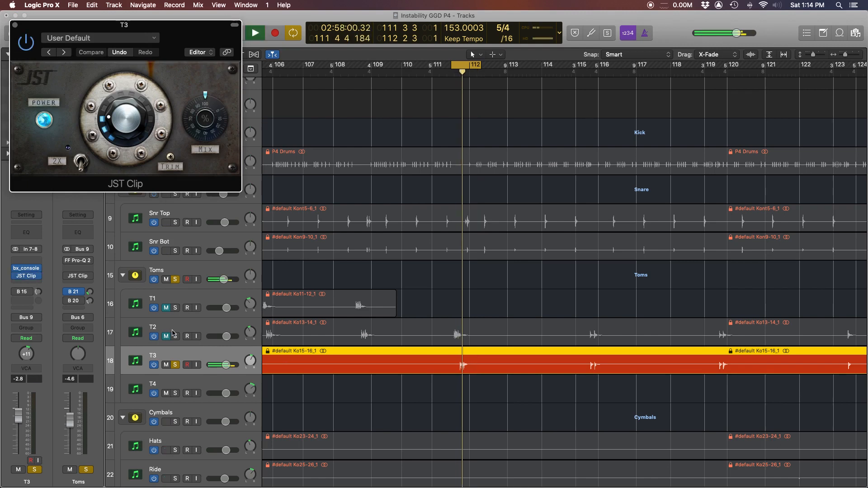
Unmute T2 and play the looped T2 and T3 hits together.
{"action": "left_click", "coordinate": [168, 335]}
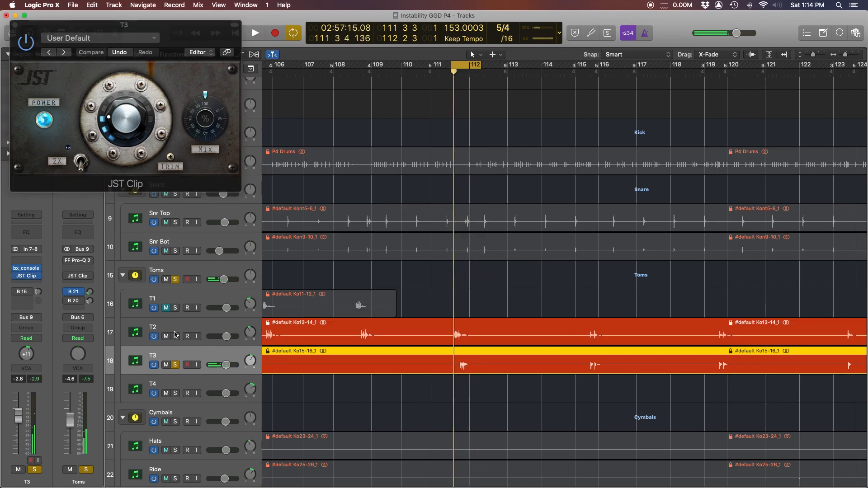
{"action": "key", "text": "space"}
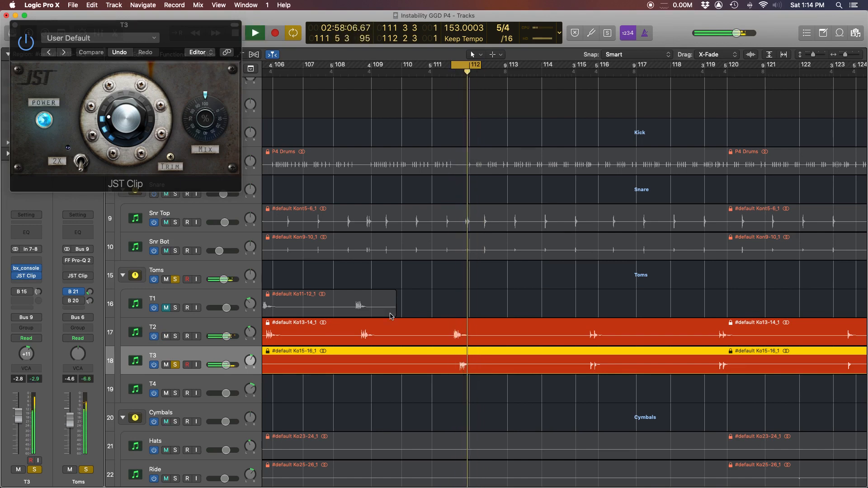
{"action": "key", "text": "space"}
{"action": "scroll", "coordinate": [489, 289], "scroll_direction": "right", "scroll_amount": 3}
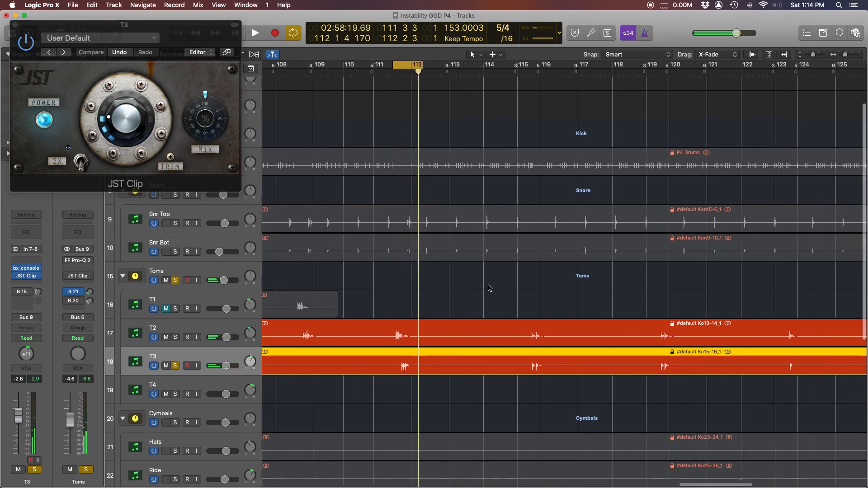
{"action": "scroll", "coordinate": [489, 289], "scroll_direction": "left", "scroll_amount": 4}
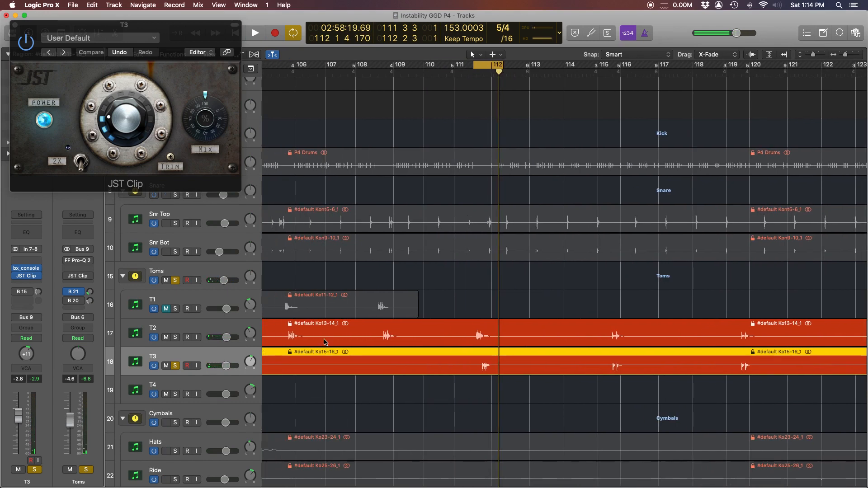
{"action": "scroll", "coordinate": [553, 291], "scroll_direction": "left", "scroll_amount": 2}
{"action": "scroll", "coordinate": [574, 270], "scroll_direction": "right", "scroll_amount": 5}
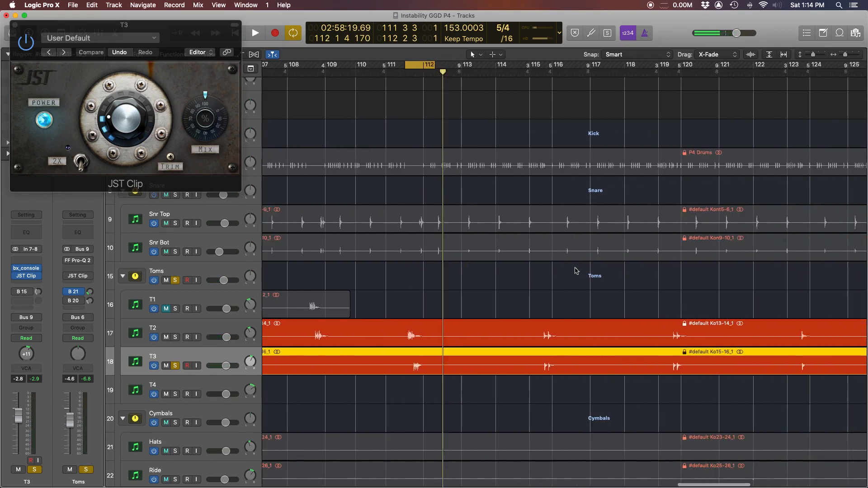
Lower the HF gain in T3's console plug-in, play the looped tom hits with the change and close the plug-in.
{"action": "left_click", "coordinate": [34, 272]}
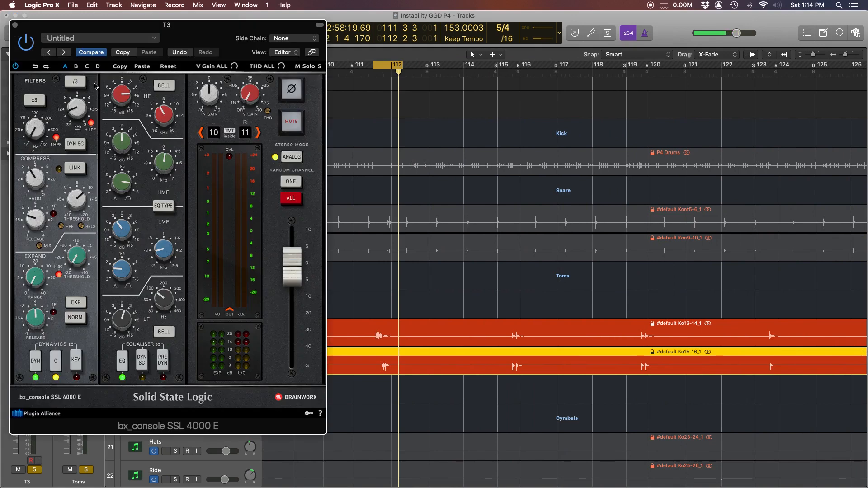
{"action": "left_click_drag", "start_coordinate": [119, 92], "coordinate": [120, 99]}
{"action": "key", "text": "space"}
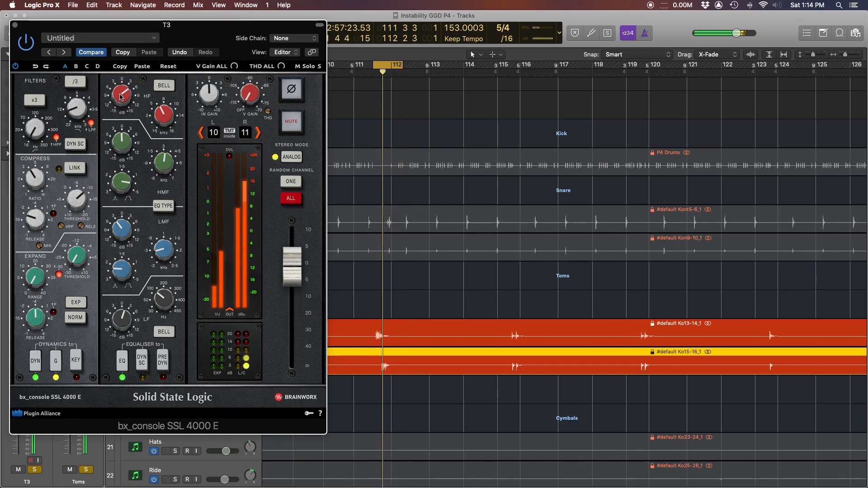
{"action": "left_click", "coordinate": [16, 25]}
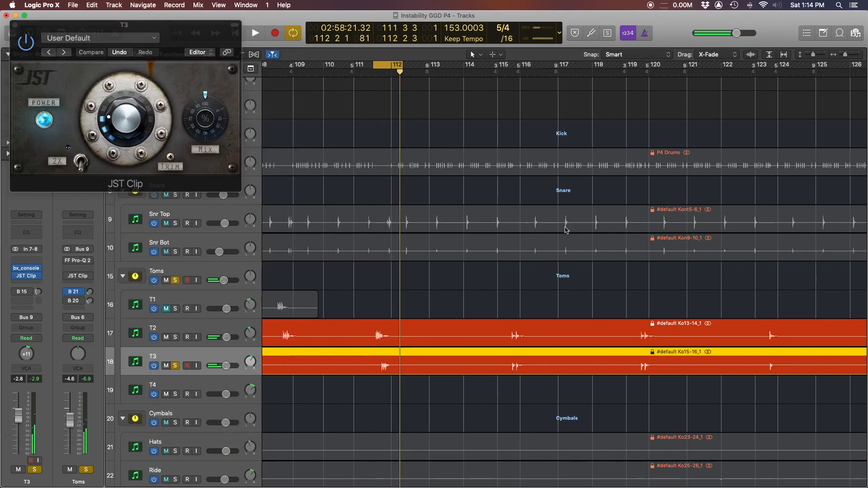
Close T3's JST Clip, solo T4, turn off T3's solo and mute T2 and T3.
{"action": "left_click", "coordinate": [15, 24]}
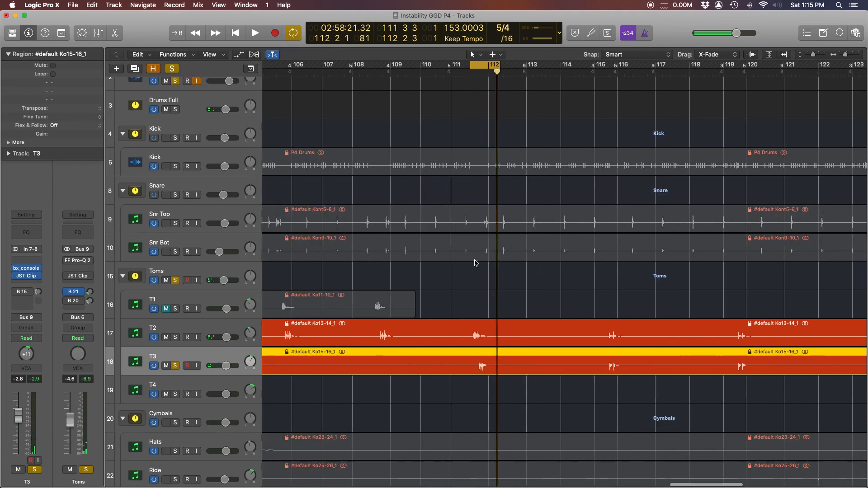
{"action": "scroll", "coordinate": [475, 267], "scroll_direction": "left", "scroll_amount": 15}
{"action": "scroll", "coordinate": [475, 276], "scroll_direction": "left", "scroll_amount": 3}
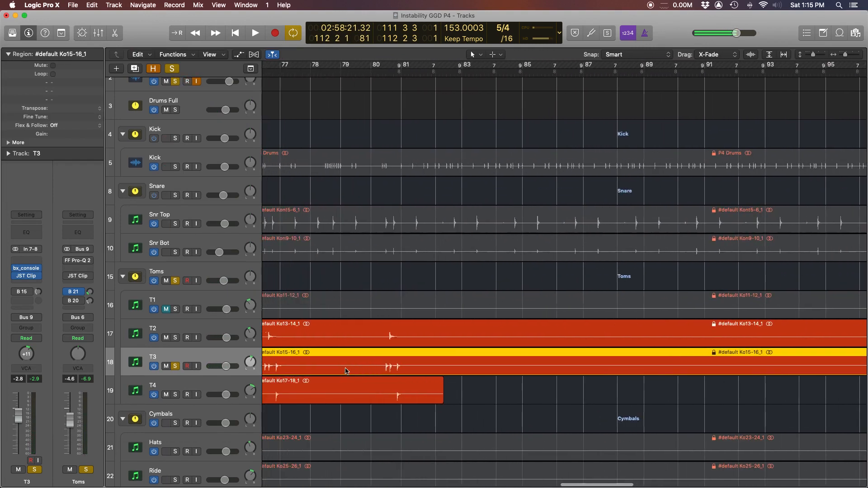
{"action": "left_click", "coordinate": [175, 394]}
{"action": "scroll", "coordinate": [261, 394], "scroll_direction": "left", "scroll_amount": 3}
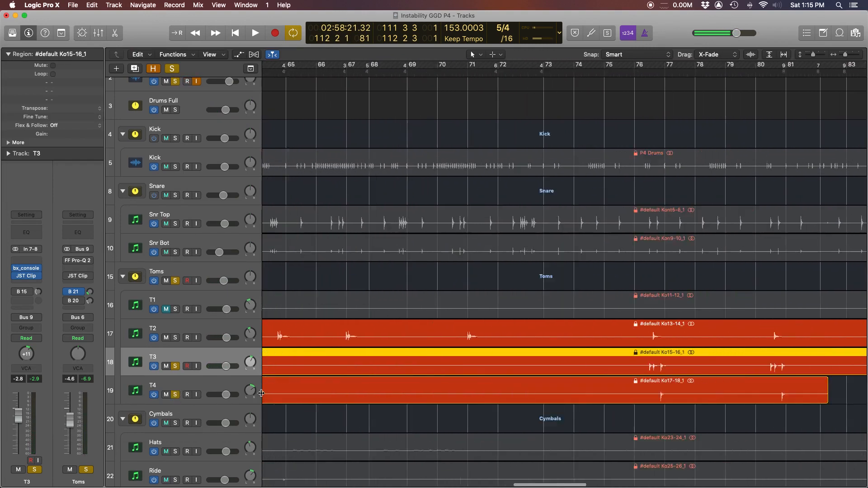
{"action": "left_click", "coordinate": [176, 366]}
{"action": "left_click", "coordinate": [166, 366]}
{"action": "left_click", "coordinate": [166, 338]}
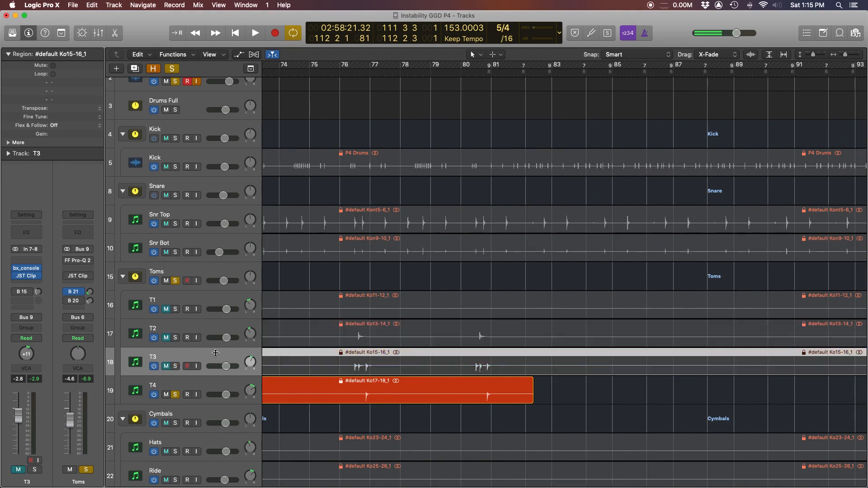
Find T4's tom hits and move the cycle range to the hit near bar 81, from 80 3 4 1 to 81 2 1 1.
{"action": "scroll", "coordinate": [423, 394], "scroll_direction": "left", "scroll_amount": 20}
{"action": "scroll", "coordinate": [423, 394], "scroll_direction": "left", "scroll_amount": 20}
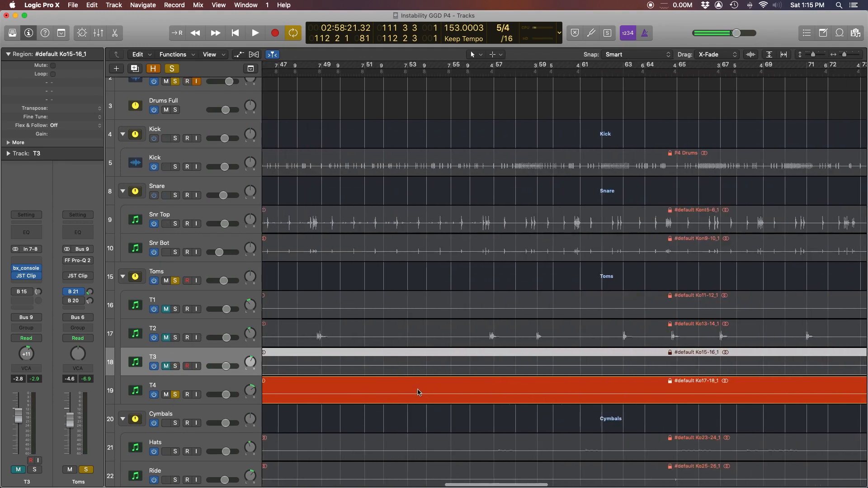
{"action": "scroll", "coordinate": [520, 376], "scroll_direction": "right", "scroll_amount": 20}
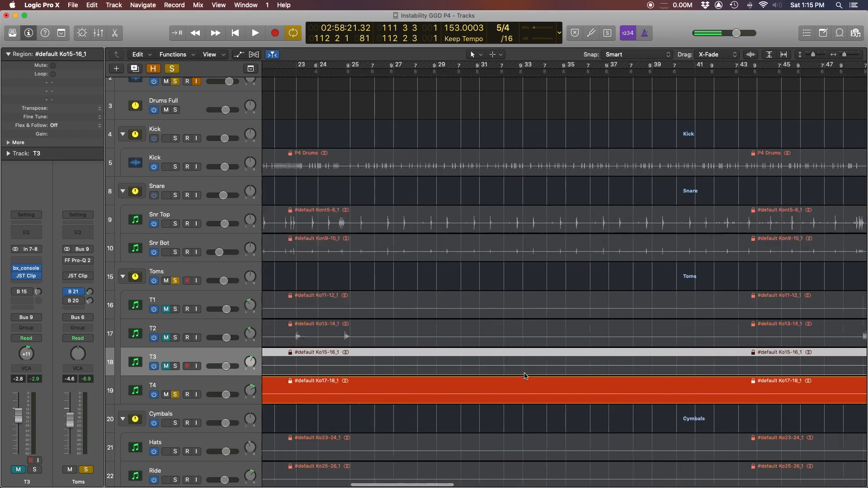
{"action": "scroll", "coordinate": [520, 376], "scroll_direction": "left", "scroll_amount": 10}
{"action": "scroll", "coordinate": [516, 378], "scroll_direction": "right", "scroll_amount": 4}
{"action": "key", "text": "super+Right"}
{"action": "key", "text": "super+Right"}
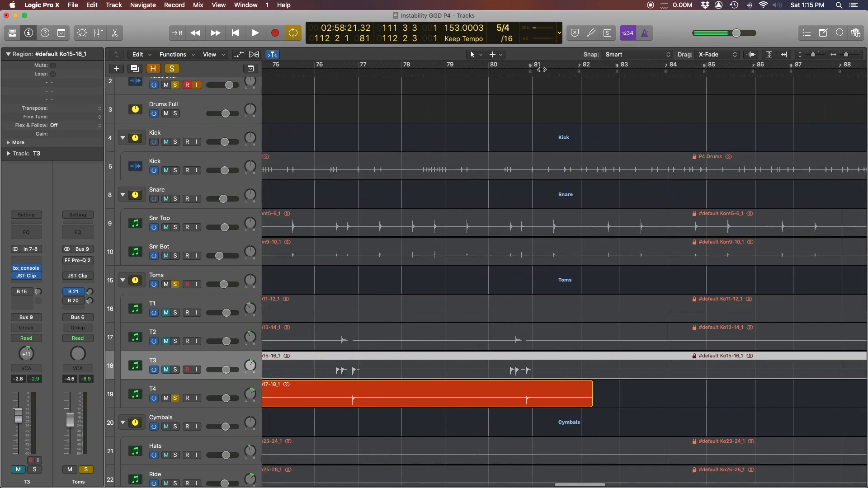
{"action": "mouse_move", "coordinate": [514, 67]}
{"action": "left_mouse_down"}
{"action": "mouse_move", "coordinate": [549, 66]}
{"action": "mouse_move", "coordinate": [528, 64]}
{"action": "left_mouse_up"}
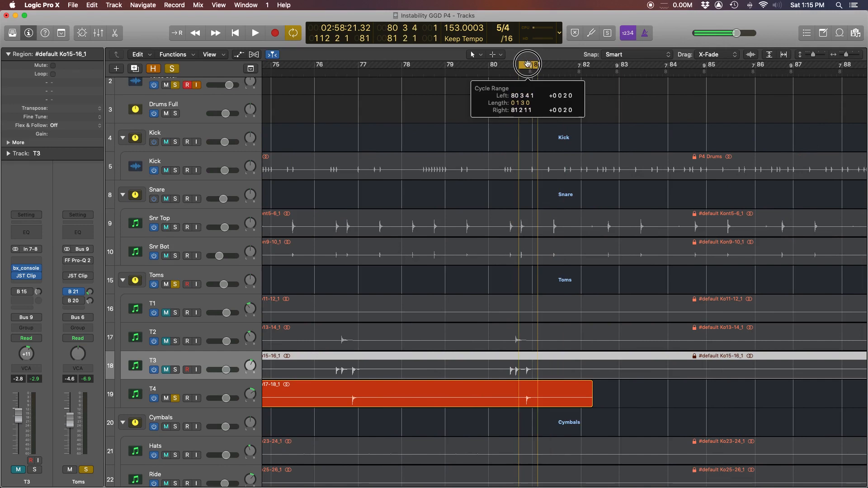
Select the T4 track and play its looped hit with the plug-ins bypassed.
{"action": "left_click", "coordinate": [197, 389]}
{"action": "scroll", "coordinate": [510, 241], "scroll_direction": "right", "scroll_amount": 3}
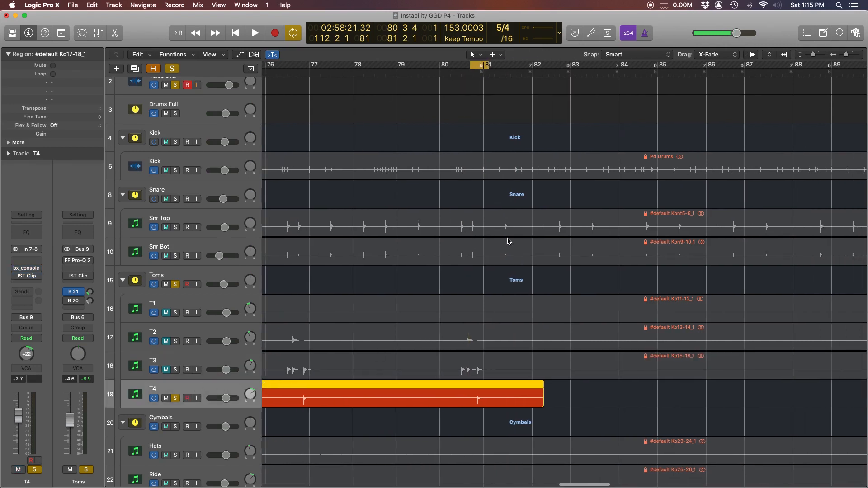
{"action": "key", "text": "space"}
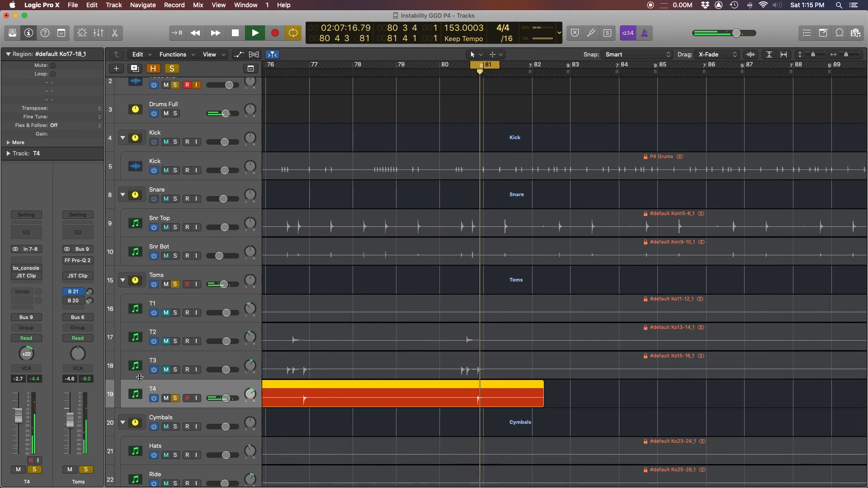
Open bx_console SSL 4000 E on T4 and examine its low-mid and low-frequency EQ settings.
{"action": "left_click", "coordinate": [34, 279]}
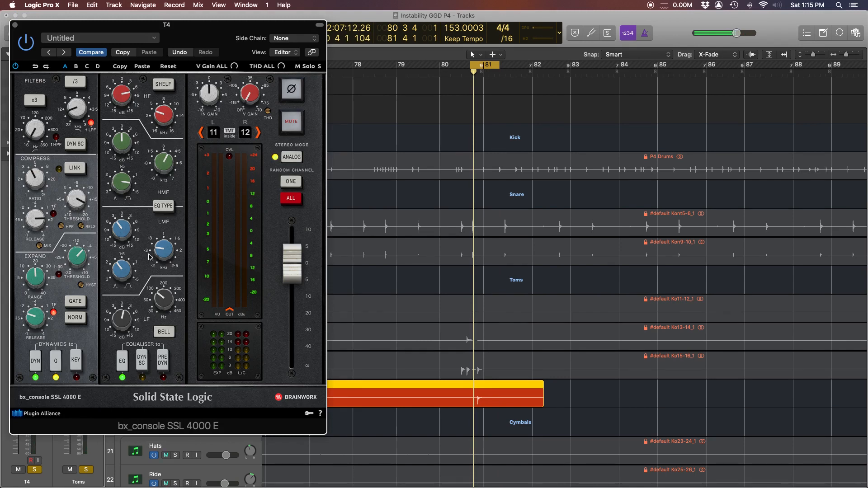
{"action": "mouse_move", "coordinate": [167, 252]}
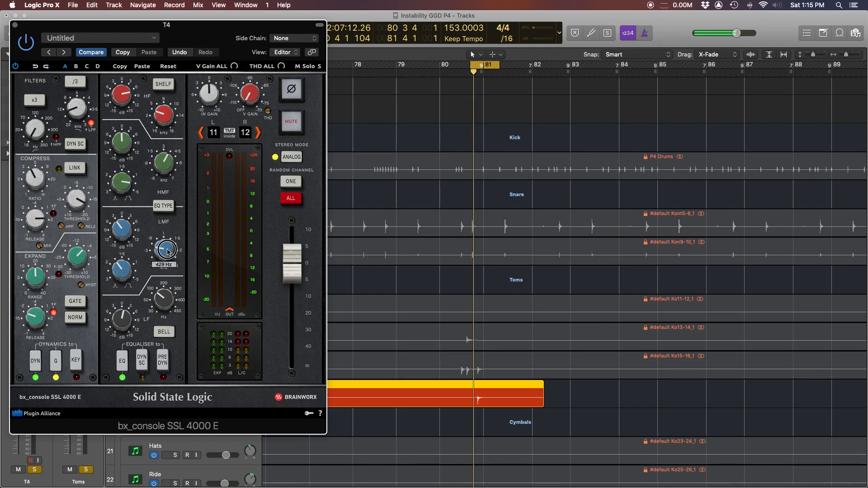
{"action": "mouse_move", "coordinate": [118, 225]}
{"action": "mouse_move", "coordinate": [170, 303]}
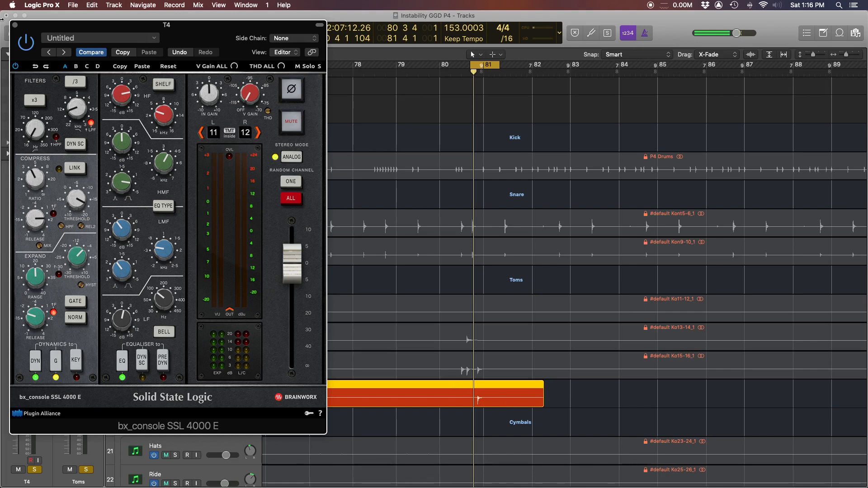
Extend the cycle range to 81 6 1 and compare T4's console plug-in bypassed and active over the looped hit.
{"action": "left_click", "coordinate": [30, 47]}
{"action": "left_click_drag", "start_coordinate": [500, 65], "coordinate": [510, 70]}
{"action": "key", "text": "space"}
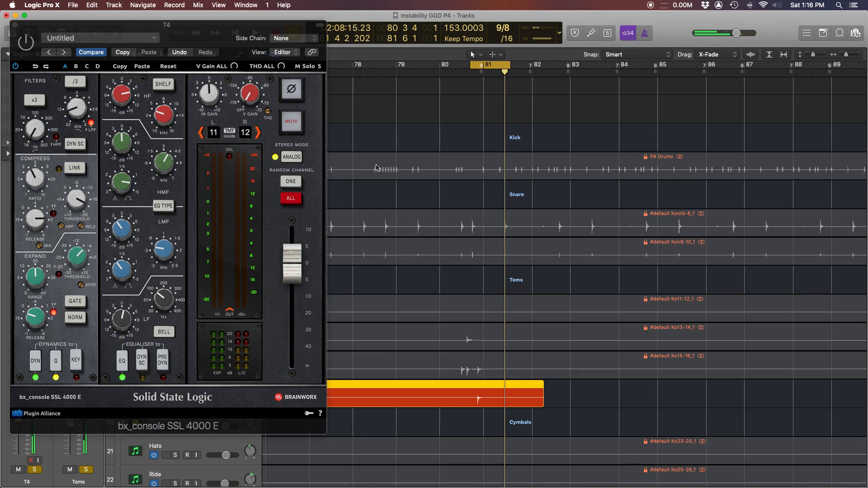
{"action": "left_click_drag", "start_coordinate": [201, 33], "coordinate": [241, 35]}
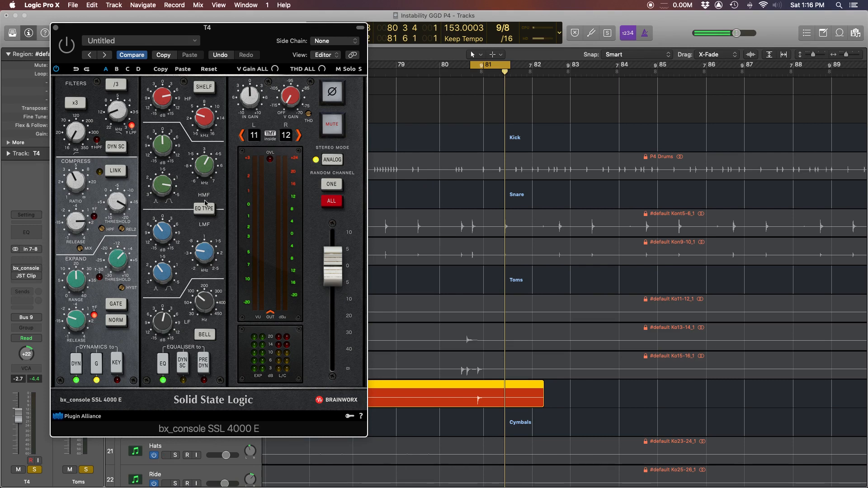
{"action": "key", "text": "space"}
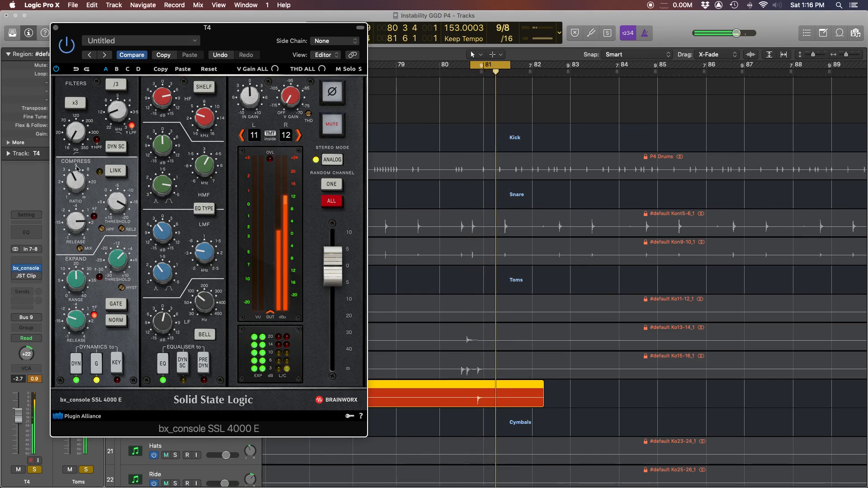
{"action": "mouse_move", "coordinate": [119, 264]}
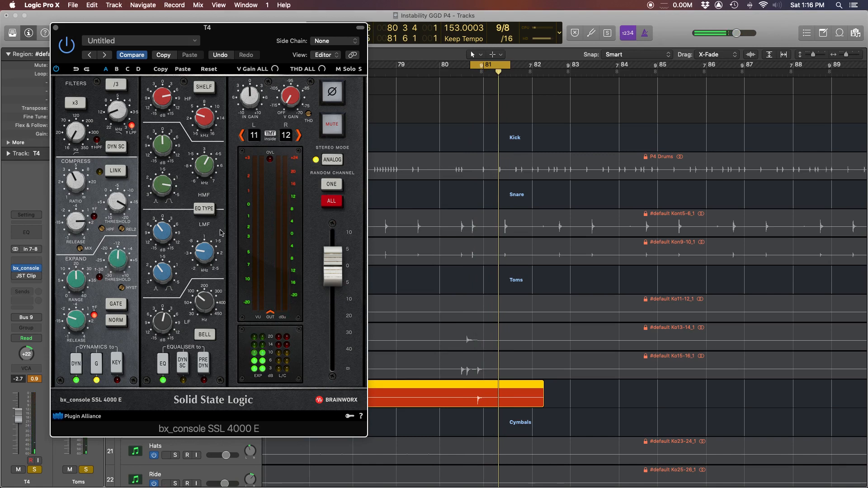
Adjust the LF band and raise its gain in T4's console plug-in over the looped hit, and close the plug-in.
{"action": "mouse_move", "coordinate": [205, 306]}
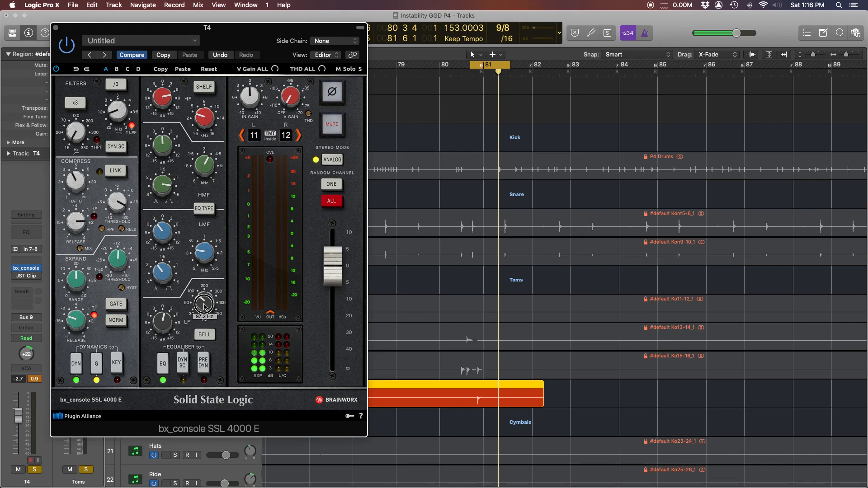
{"action": "key", "text": "space"}
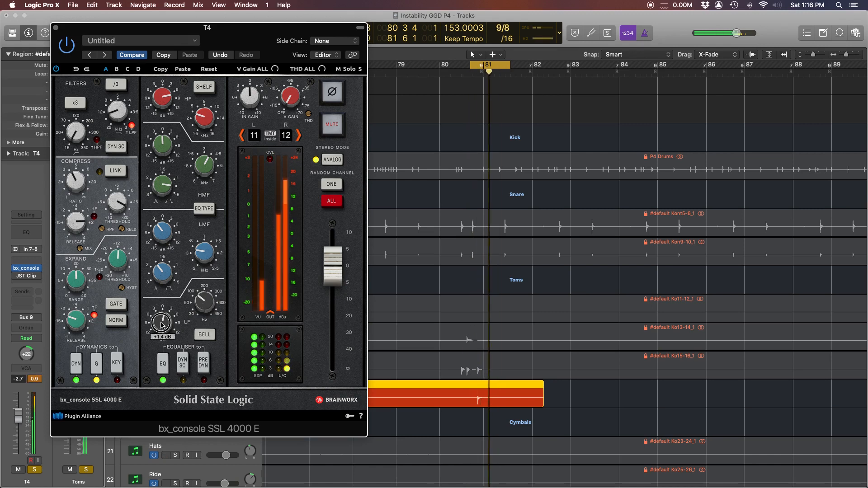
{"action": "left_click_drag", "start_coordinate": [202, 302], "coordinate": [202, 307]}
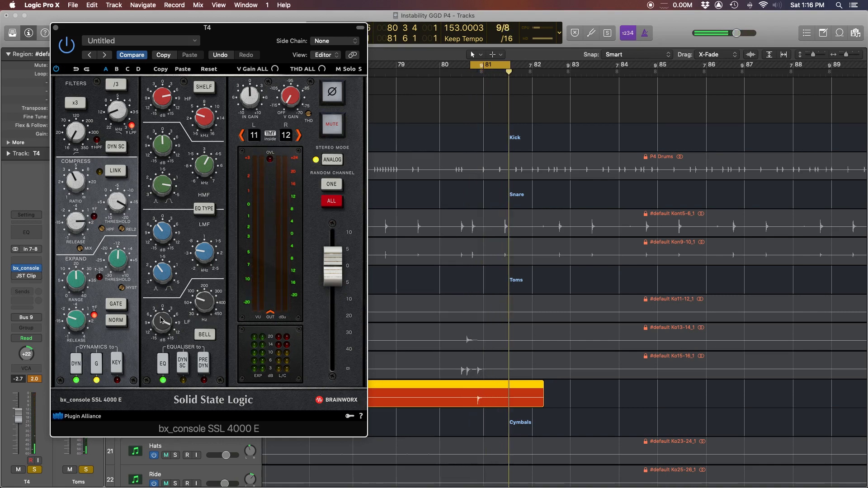
{"action": "mouse_move", "coordinate": [165, 323]}
{"action": "left_mouse_down"}
{"action": "mouse_move", "coordinate": [165, 352]}
{"action": "mouse_move", "coordinate": [164, 315]}
{"action": "left_mouse_up"}
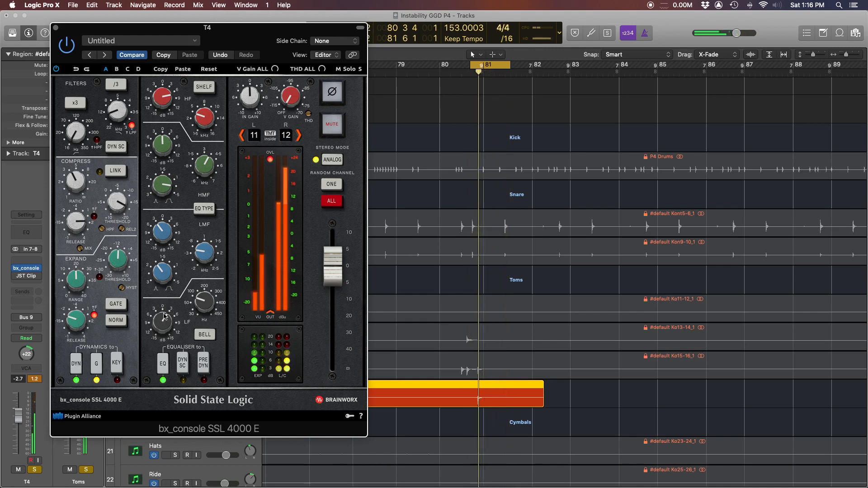
{"action": "key", "text": "space"}
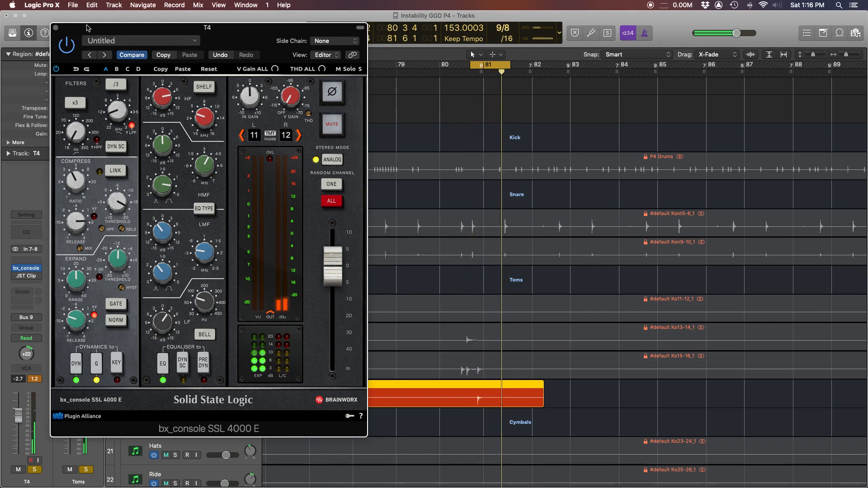
{"action": "left_click", "coordinate": [56, 29]}
Extend the cycle start back to 80 2 3 1, unmute T1, T2 and T3, and play all the toms together.
{"action": "left_click_drag", "start_coordinate": [474, 65], "coordinate": [458, 66]}
{"action": "left_click", "coordinate": [167, 315]}
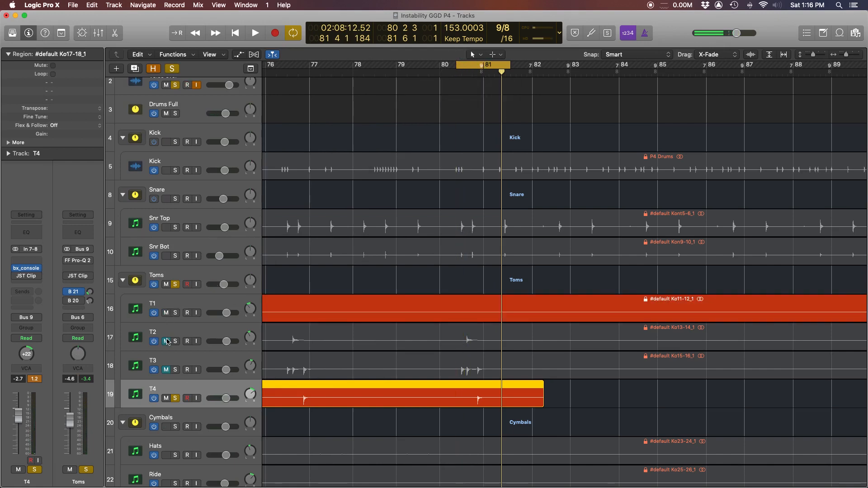
{"action": "left_click", "coordinate": [166, 342]}
{"action": "left_click", "coordinate": [166, 370]}
{"action": "key", "text": "space"}
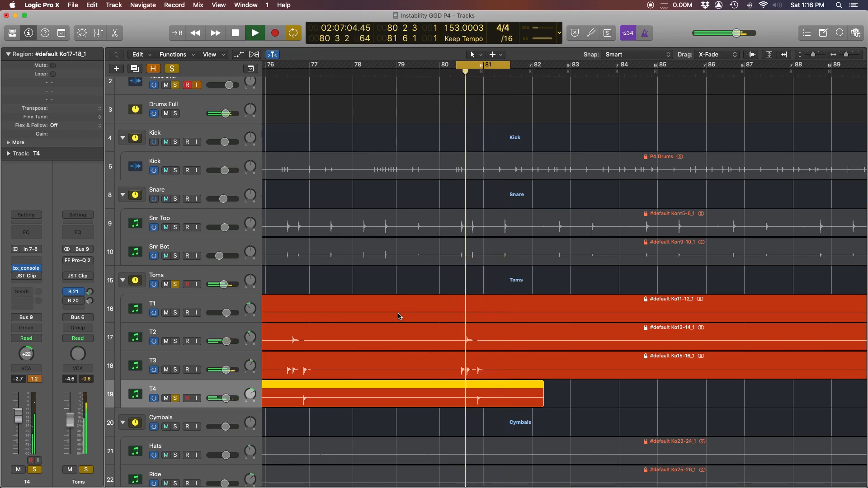
{"action": "key", "text": "space"}
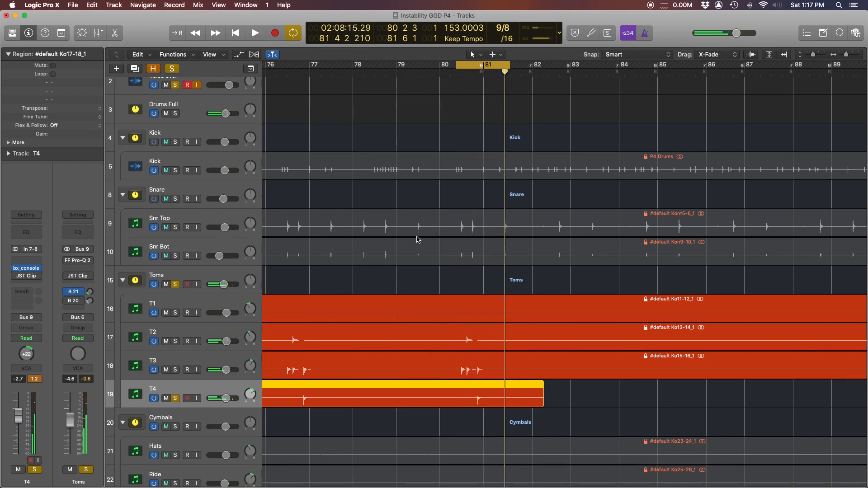
Solo the Kick and Snare stacks to play the looped fill with the toms, and turn both solos off again.
{"action": "left_click", "coordinate": [175, 142]}
{"action": "left_click", "coordinate": [175, 199]}
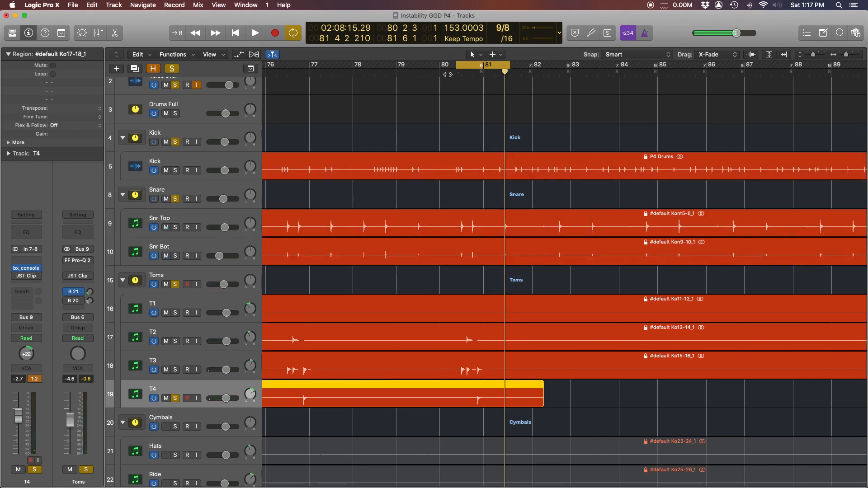
{"action": "key", "text": "space"}
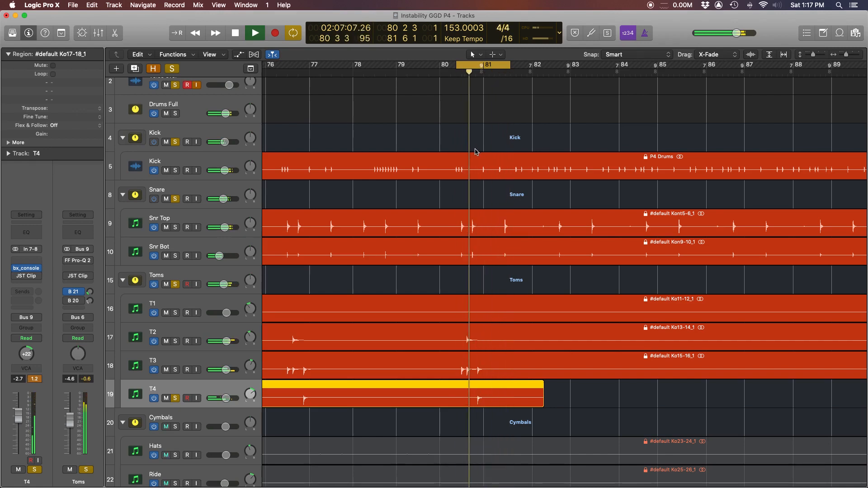
{"action": "key", "text": "space"}
{"action": "scroll", "coordinate": [508, 257], "scroll_direction": "right", "scroll_amount": 3}
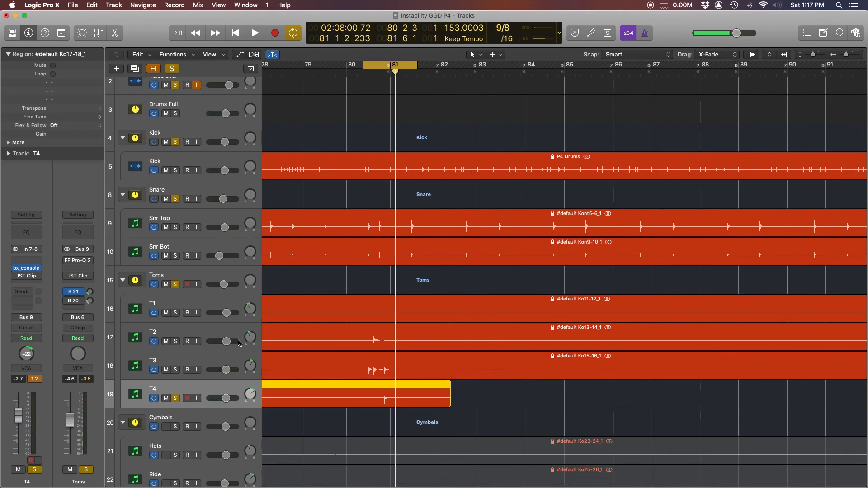
{"action": "left_click", "coordinate": [175, 198]}
{"action": "left_click", "coordinate": [175, 142]}
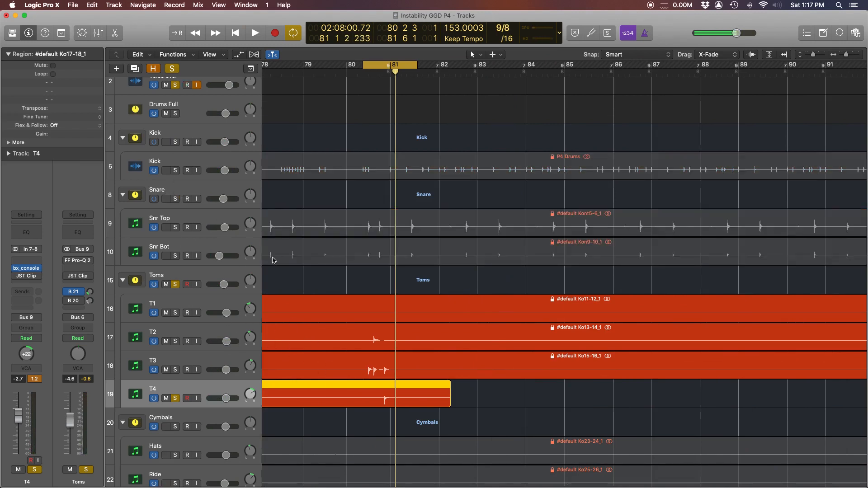
Select the Toms stack and open its FF Pro-Q 2 to examine the EQ curve.
{"action": "left_click", "coordinate": [180, 243]}
{"action": "left_click", "coordinate": [184, 268]}
{"action": "mouse_move", "coordinate": [18, 262]}
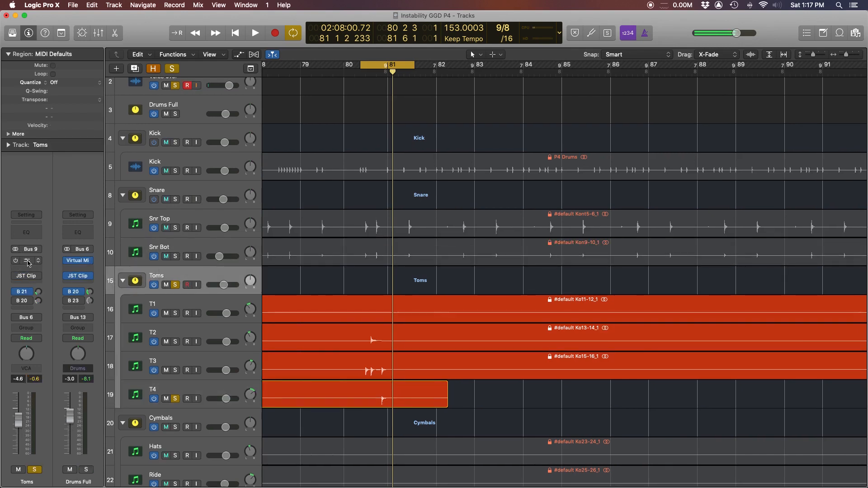
{"action": "left_click", "coordinate": [26, 262]}
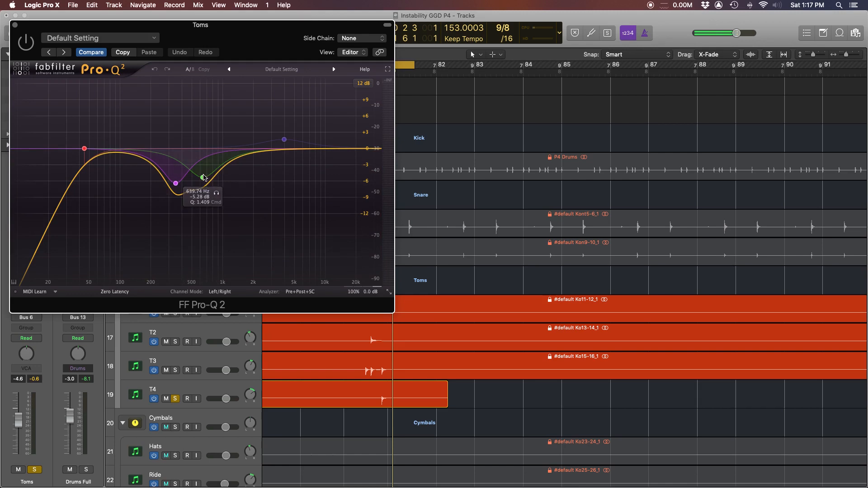
Play the looped tom fill, enable FF Pro-Q 2 on the Toms stack and close its window.
{"action": "scroll", "coordinate": [476, 234], "scroll_direction": "left", "scroll_amount": 4}
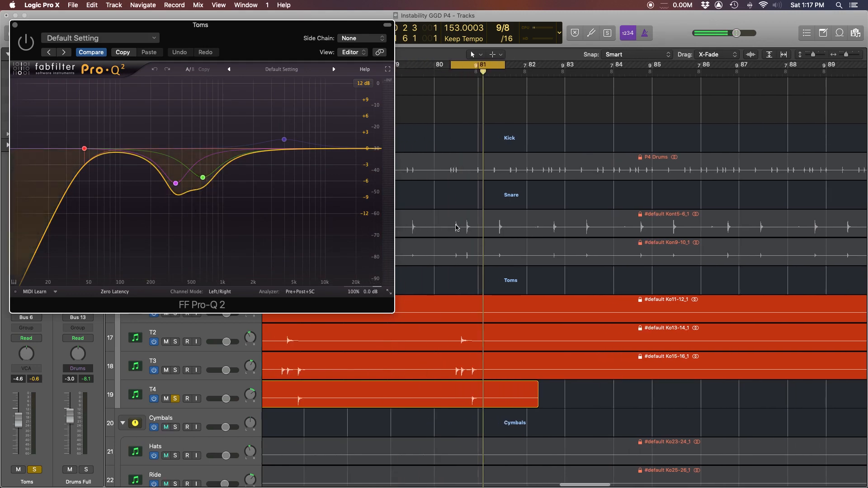
{"action": "key", "text": "space"}
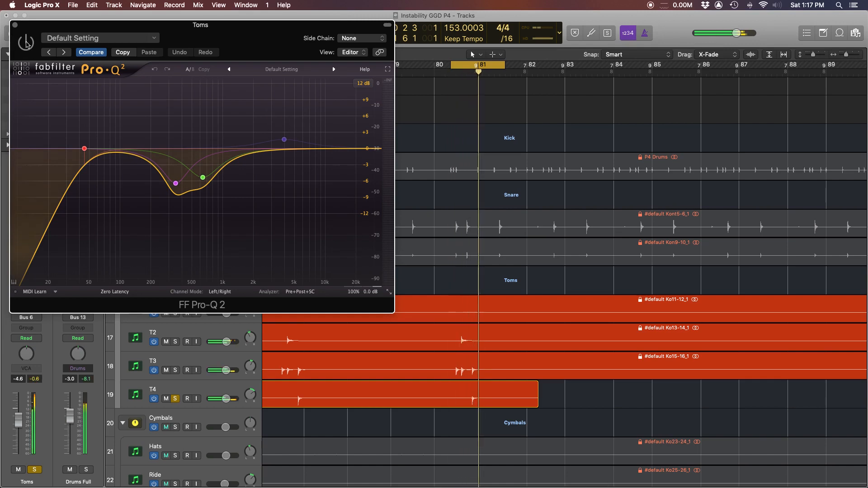
{"action": "left_click", "coordinate": [26, 43]}
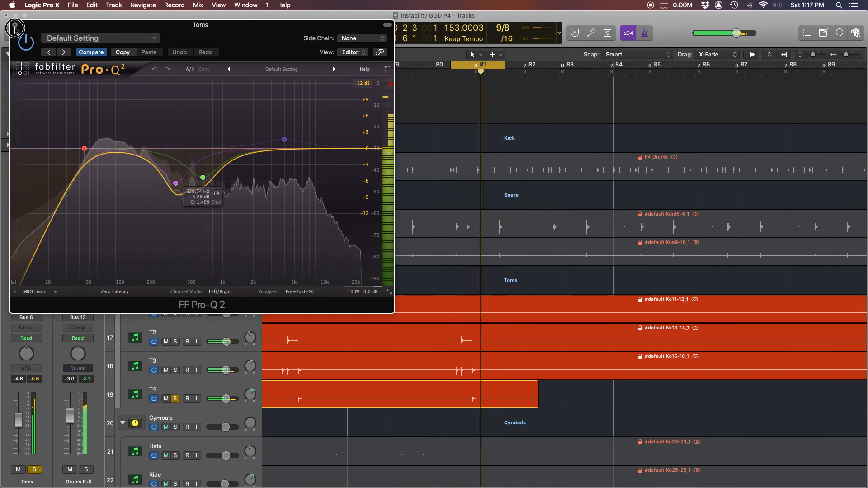
{"action": "left_click", "coordinate": [15, 29]}
Open JST Clip on the Toms stack to check its trim, enable the plugin, play the looped fill and close its window.
{"action": "left_click", "coordinate": [26, 276]}
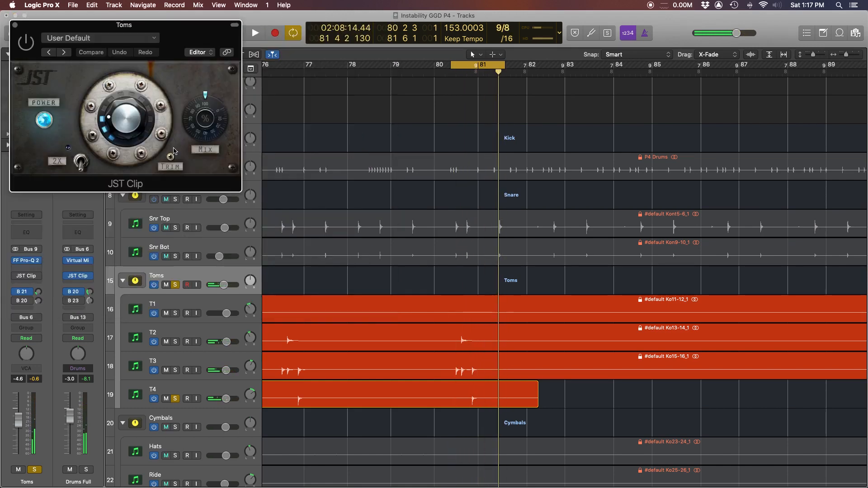
{"action": "left_click_drag", "start_coordinate": [170, 157], "coordinate": [170, 158]}
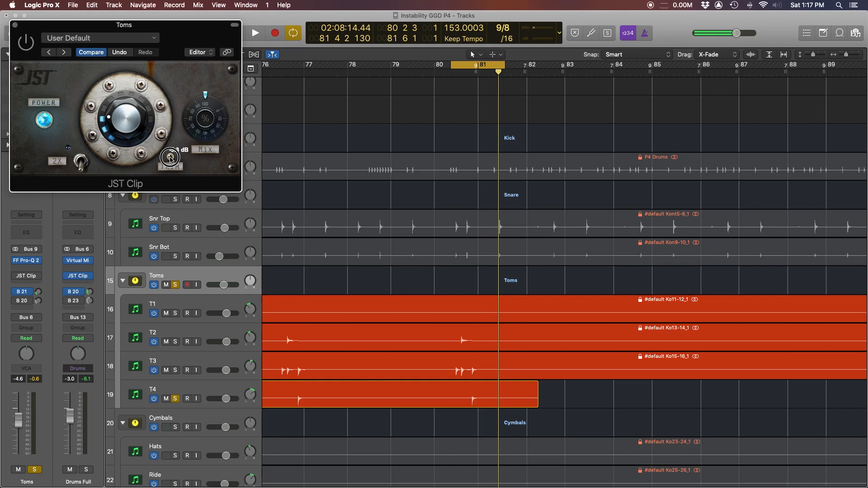
{"action": "key", "text": "space"}
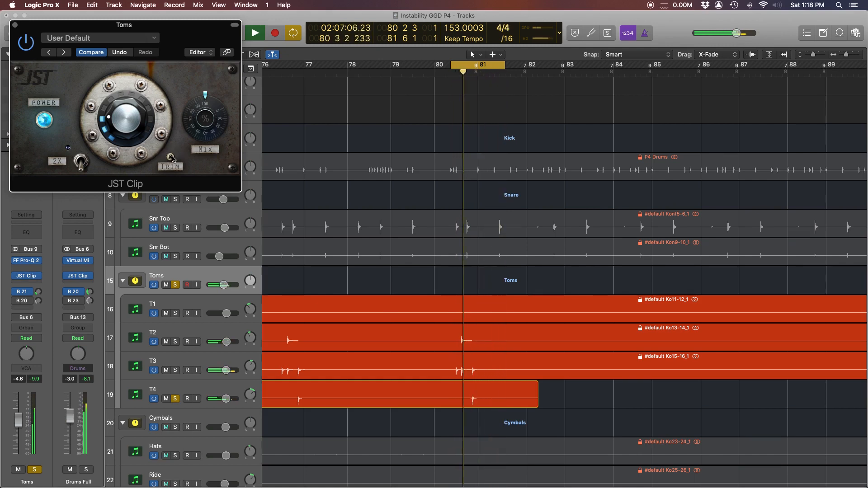
{"action": "key", "text": "space"}
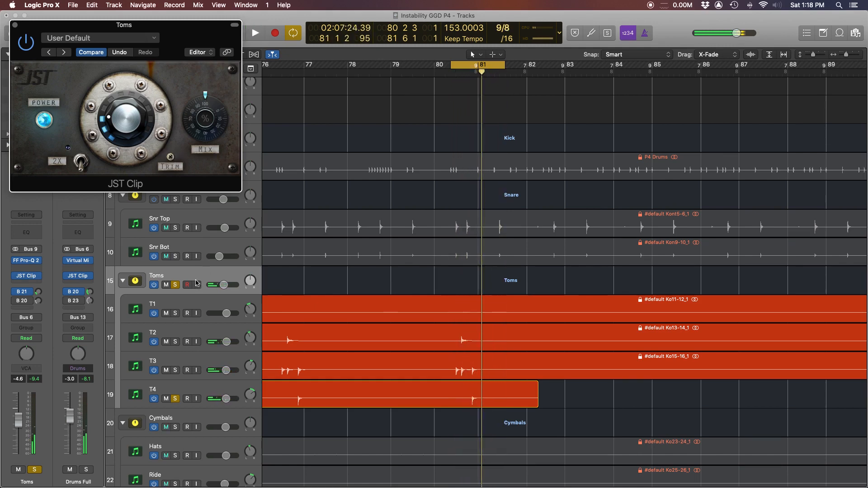
{"action": "scroll", "coordinate": [193, 278], "scroll_direction": "up", "scroll_amount": 3}
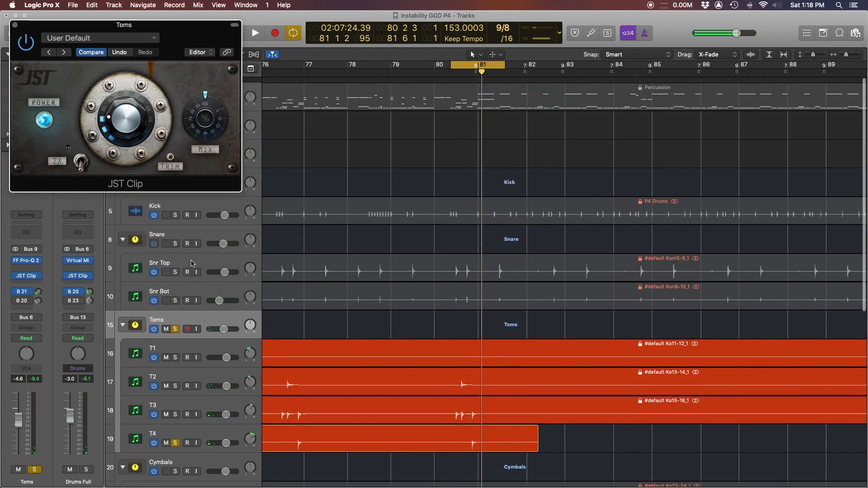
{"action": "left_click", "coordinate": [15, 25]}
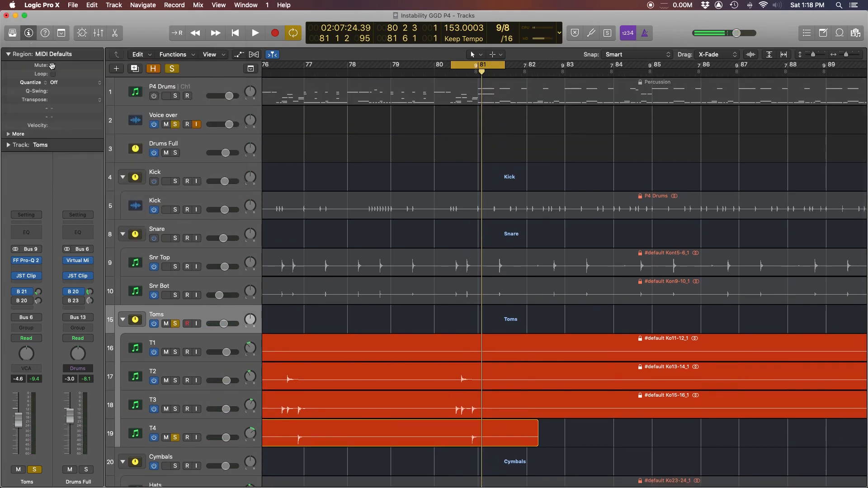
Solo the Kick and Snare stacks together with the toms and play the looped fill.
{"action": "left_click", "coordinate": [175, 182]}
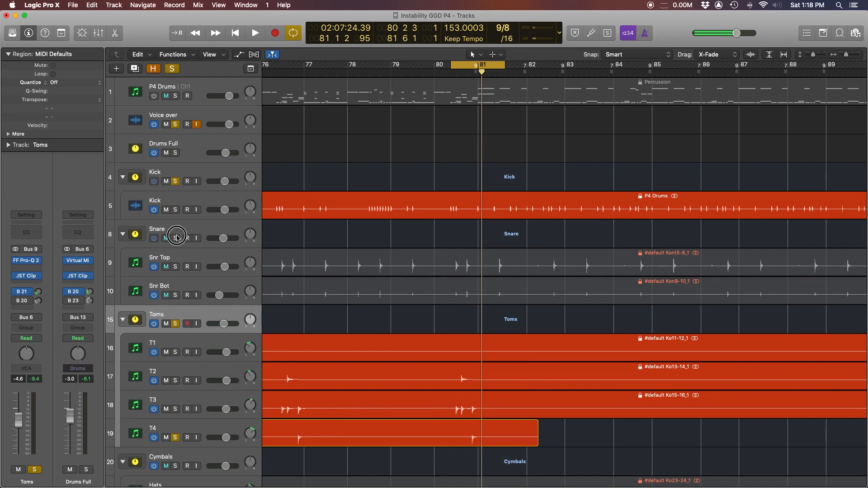
{"action": "left_click", "coordinate": [175, 239]}
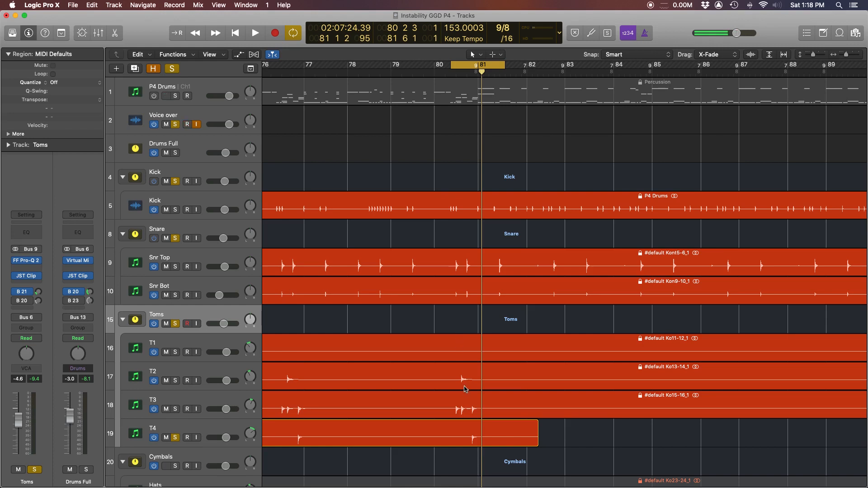
{"action": "key", "text": "space"}
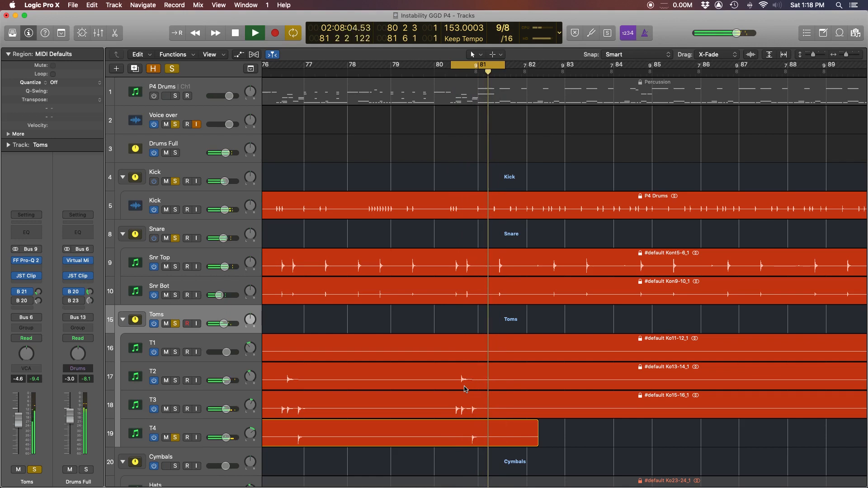
{"action": "key", "text": "space"}
Turn off the solos on the Toms stack, T4, and the Snare and Kick stacks.
{"action": "scroll", "coordinate": [190, 272], "scroll_direction": "down", "scroll_amount": 3}
{"action": "left_click", "coordinate": [175, 250]}
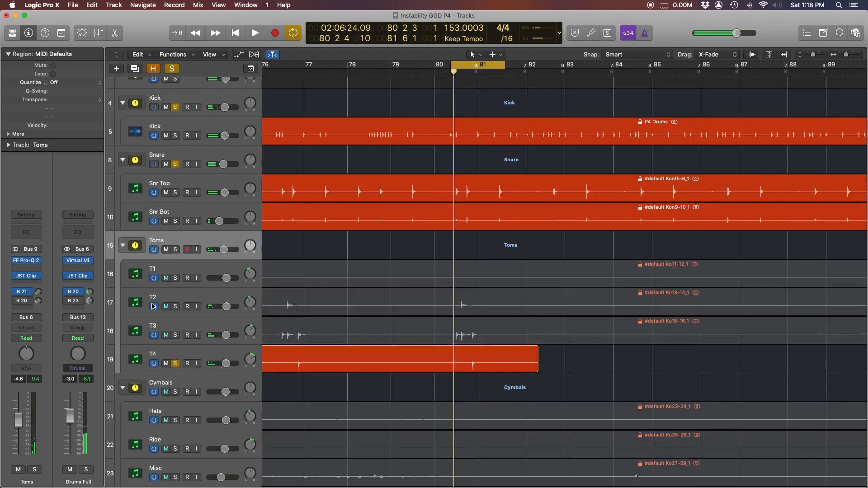
{"action": "left_click", "coordinate": [175, 363]}
{"action": "left_click", "coordinate": [175, 164]}
{"action": "left_click", "coordinate": [175, 107]}
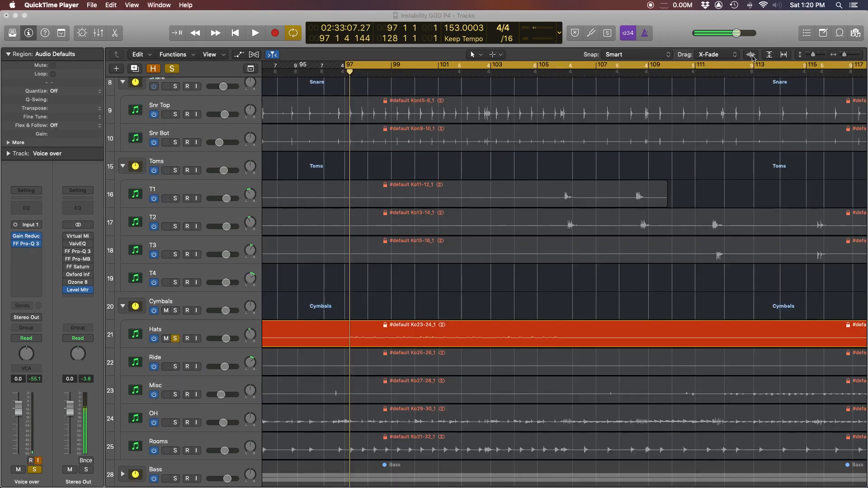
Enable waveform zoom and look over the Hats and other cymbal regions from bar 97 onwards.
{"action": "left_click_drag", "start_coordinate": [752, 55], "coordinate": [753, 51]}
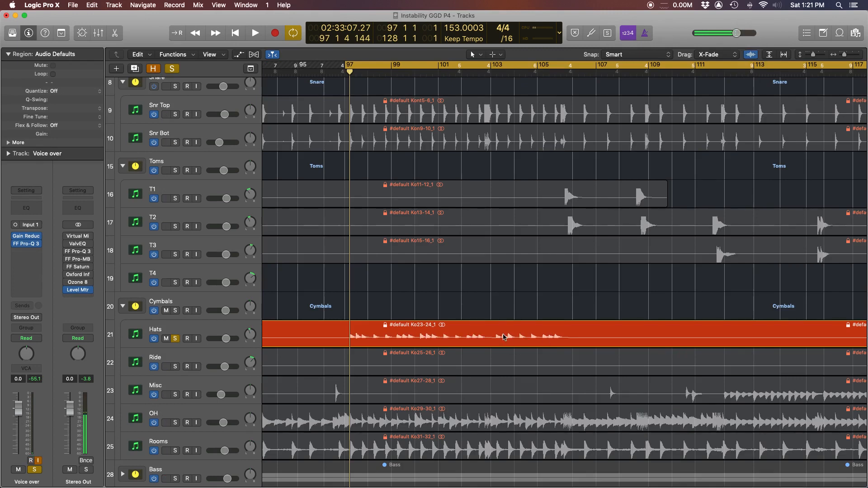
{"action": "scroll", "coordinate": [504, 337], "scroll_direction": "down", "scroll_amount": 2}
{"action": "scroll", "coordinate": [505, 337], "scroll_direction": "right", "scroll_amount": 10}
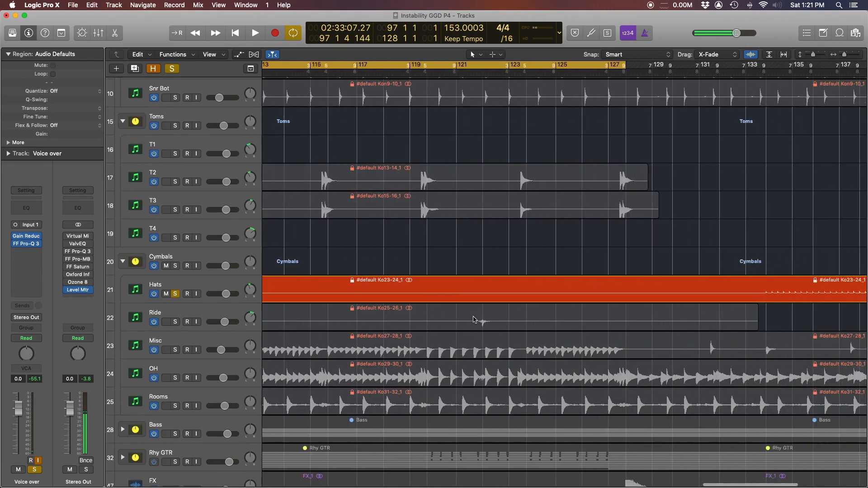
{"action": "scroll", "coordinate": [605, 315], "scroll_direction": "left", "scroll_amount": 3}
{"action": "scroll", "coordinate": [565, 316], "scroll_direction": "left", "scroll_amount": 20}
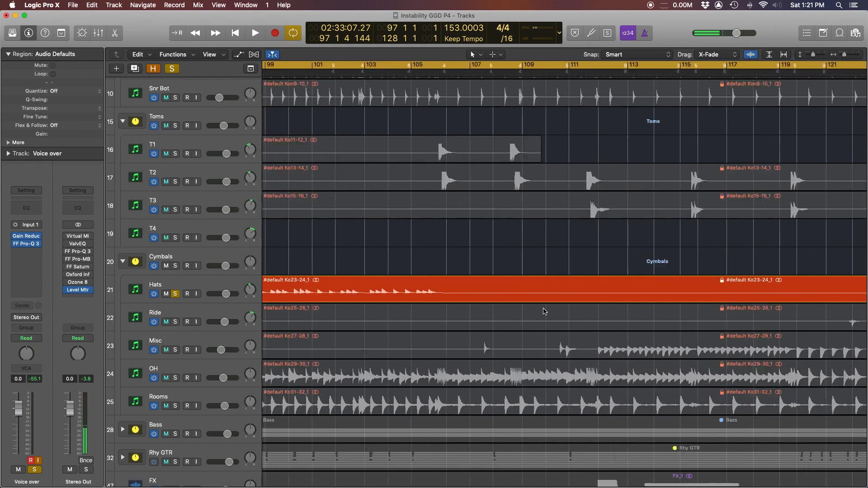
{"action": "scroll", "coordinate": [644, 290], "scroll_direction": "right", "scroll_amount": 3}
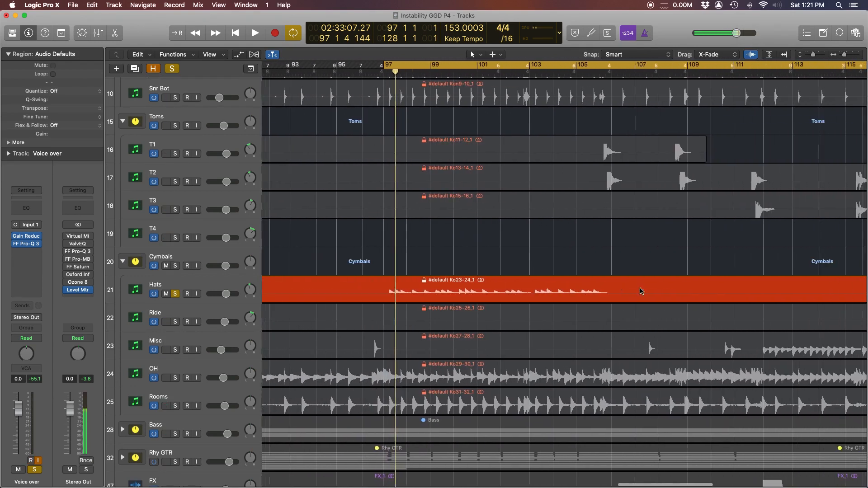
{"action": "scroll", "coordinate": [359, 259], "scroll_direction": "right", "scroll_amount": 2}
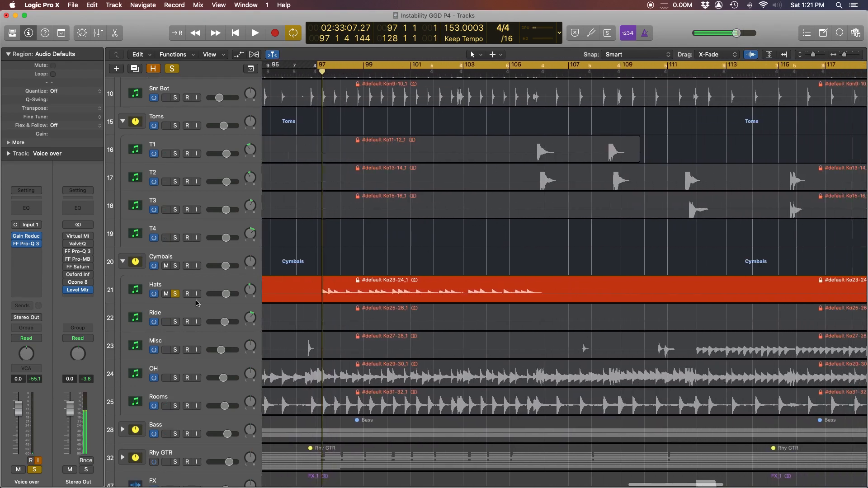
Open bx_console SSL 4000 E on the soloed Hats track, enable it and compare it with its internal bypass during playback.
{"action": "left_click", "coordinate": [174, 289]}
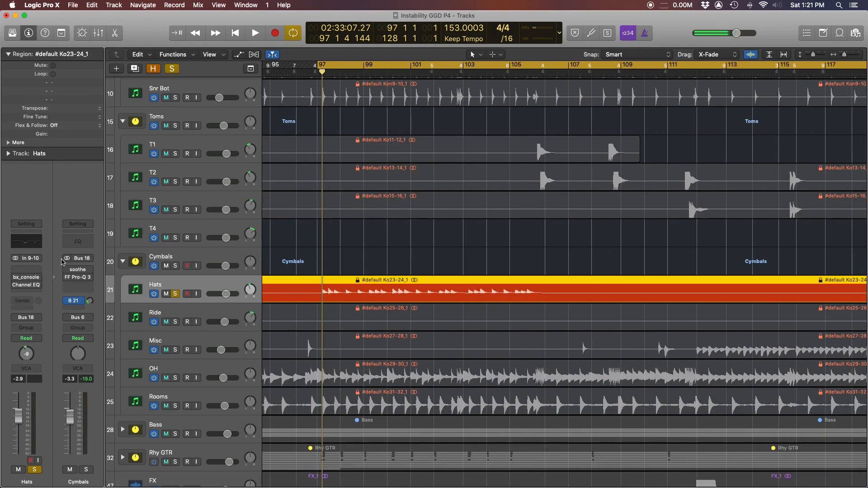
{"action": "left_click", "coordinate": [26, 281]}
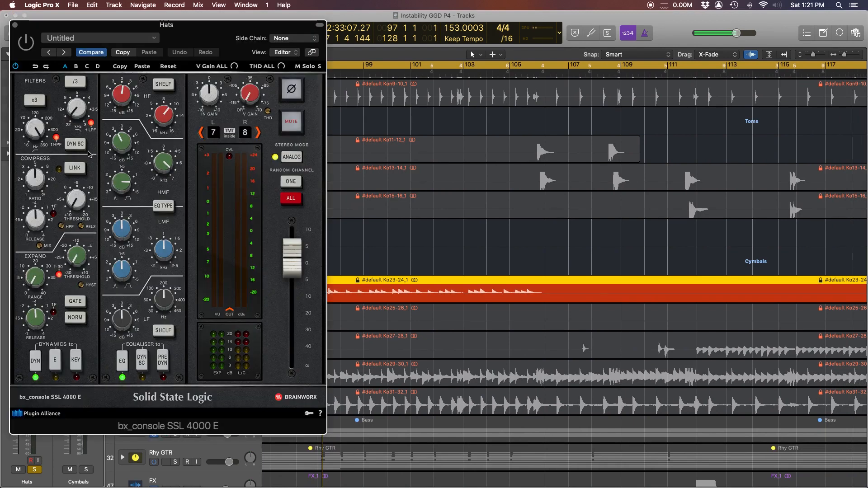
{"action": "scroll", "coordinate": [437, 190], "scroll_direction": "left", "scroll_amount": 5}
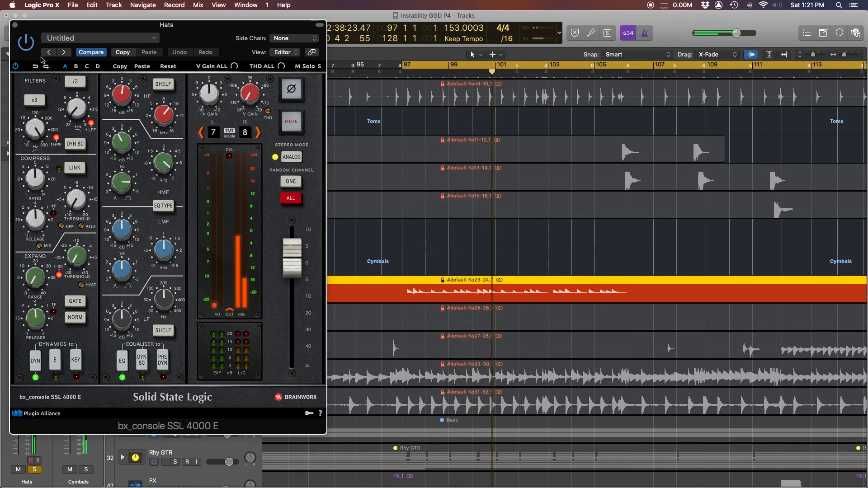
{"action": "left_click", "coordinate": [15, 67]}
{"action": "left_click", "coordinate": [16, 66]}
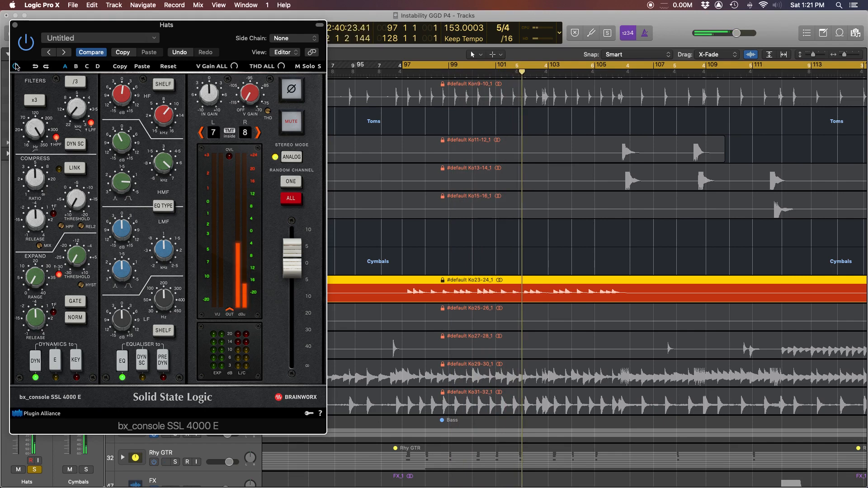
{"action": "key", "text": "space"}
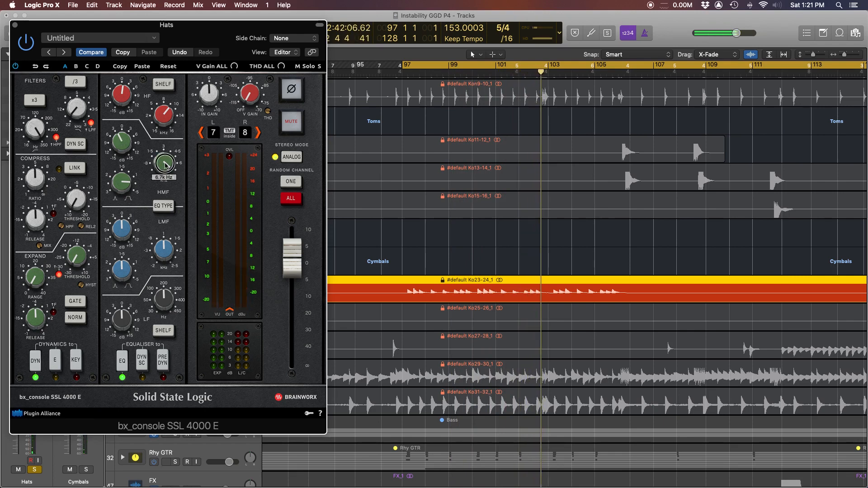
Sweep the Hats console's high-pass filter down to about 38.6 Hz and back up during playback, and close the plugin window.
{"action": "mouse_move", "coordinate": [120, 142]}
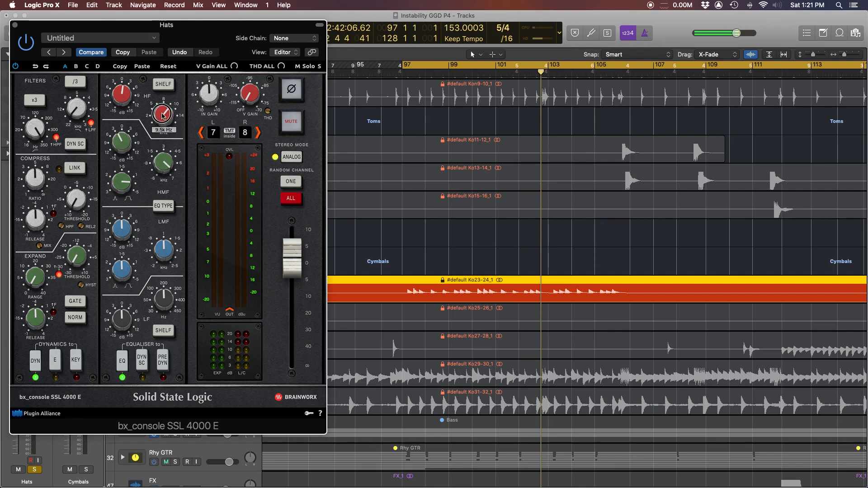
{"action": "mouse_move", "coordinate": [124, 102]}
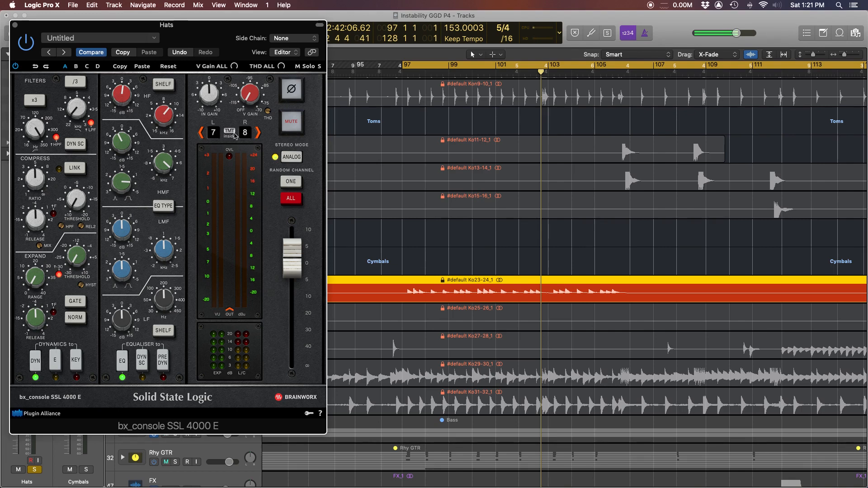
{"action": "mouse_move", "coordinate": [267, 114]}
{"action": "mouse_move", "coordinate": [34, 132]}
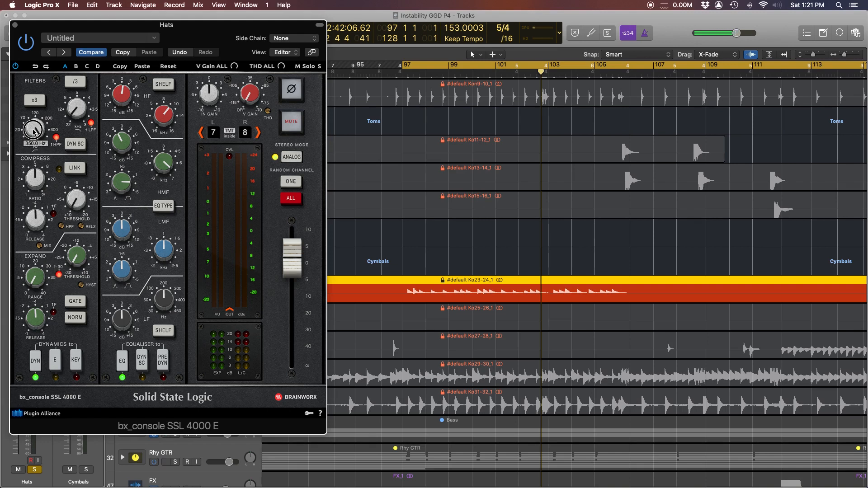
{"action": "key", "text": "space"}
{"action": "left_click_drag", "start_coordinate": [31, 132], "coordinate": [33, 144]}
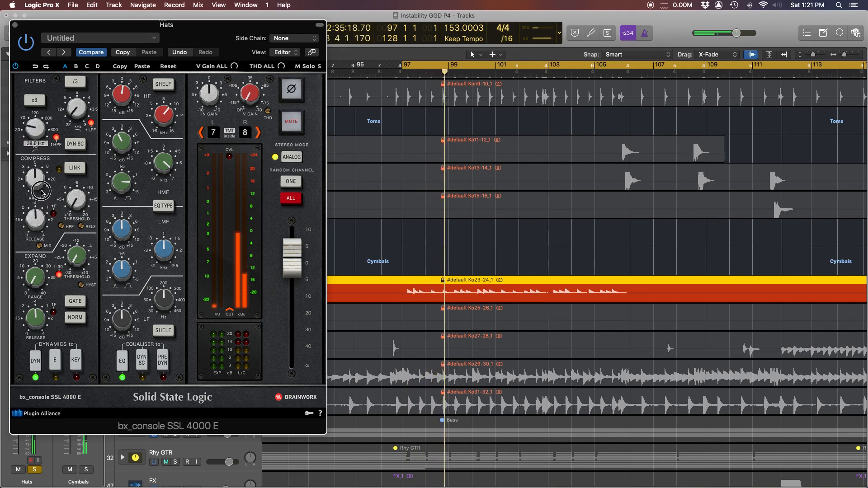
{"action": "left_click_drag", "start_coordinate": [36, 147], "coordinate": [38, 136]}
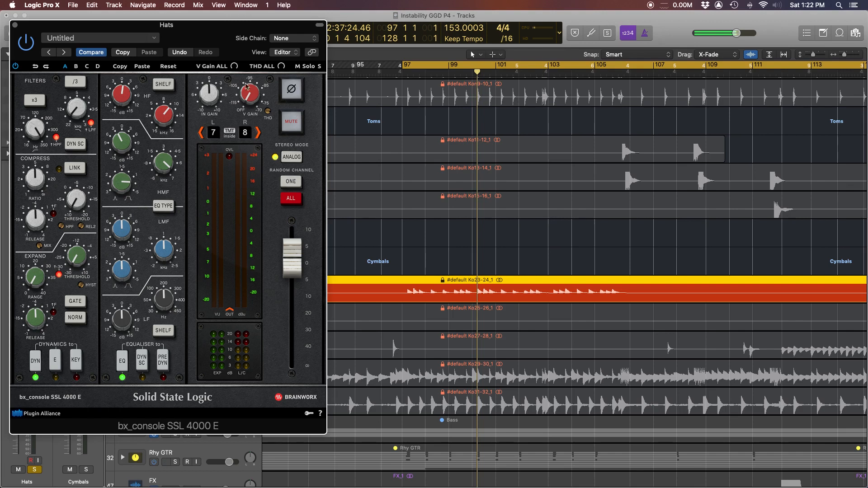
{"action": "left_click", "coordinate": [14, 25]}
Open the Channel EQ on the Hats track, play the looped section and enable the EQ.
{"action": "mouse_move", "coordinate": [28, 286]}
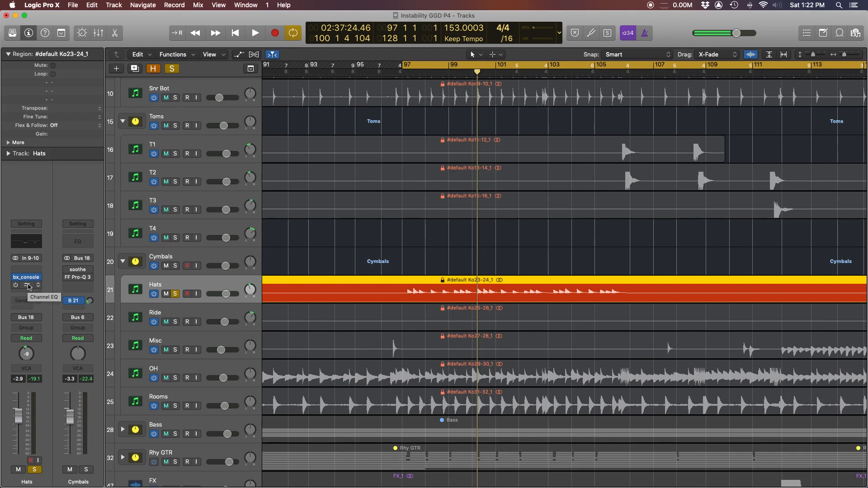
{"action": "left_click", "coordinate": [28, 286]}
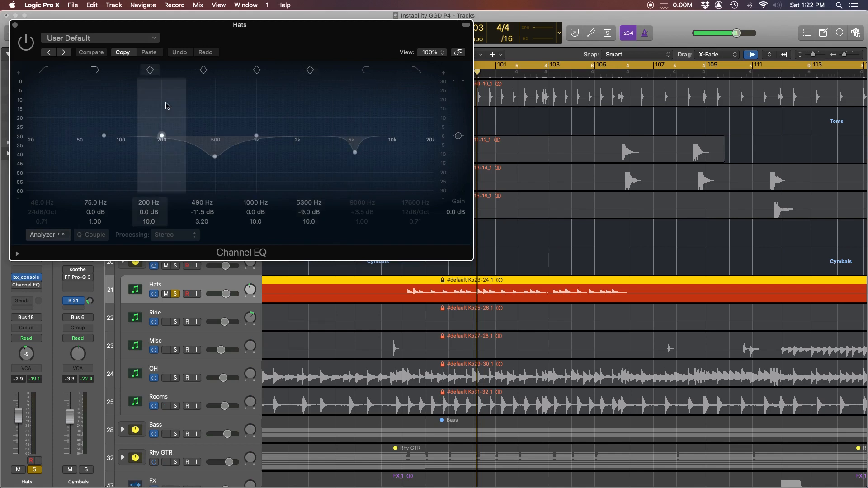
{"action": "left_click_drag", "start_coordinate": [294, 31], "coordinate": [345, 35]}
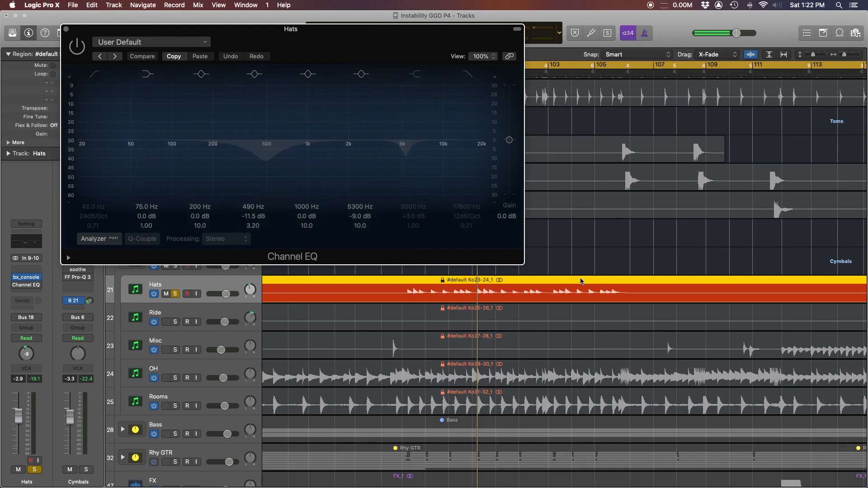
{"action": "key", "text": "space"}
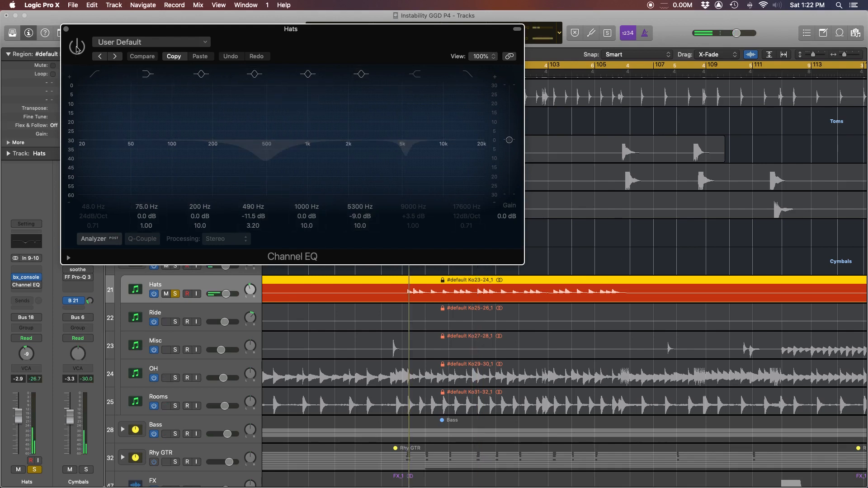
{"action": "left_click", "coordinate": [78, 47]}
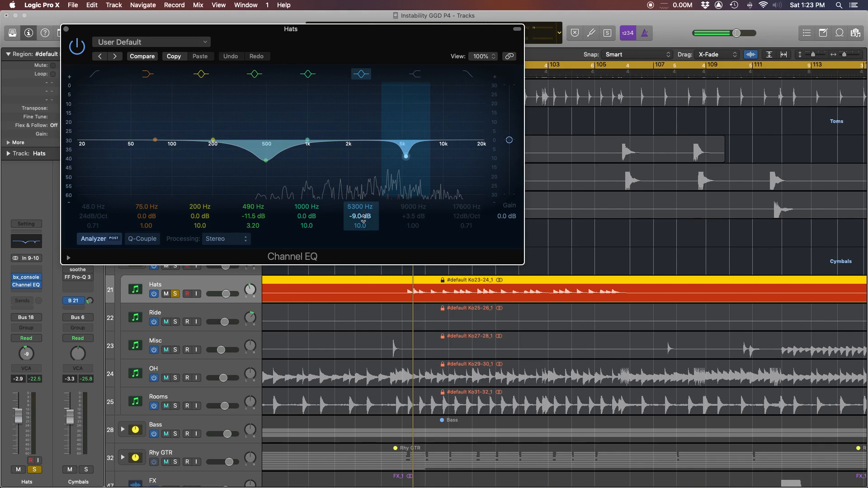
Audition the Hats EQ bands by boosting 5300 Hz to +13.5 dB and 490 Hz to +15.0 dB, undoing each boost.
{"action": "left_click_drag", "start_coordinate": [361, 216], "coordinate": [361, 172]}
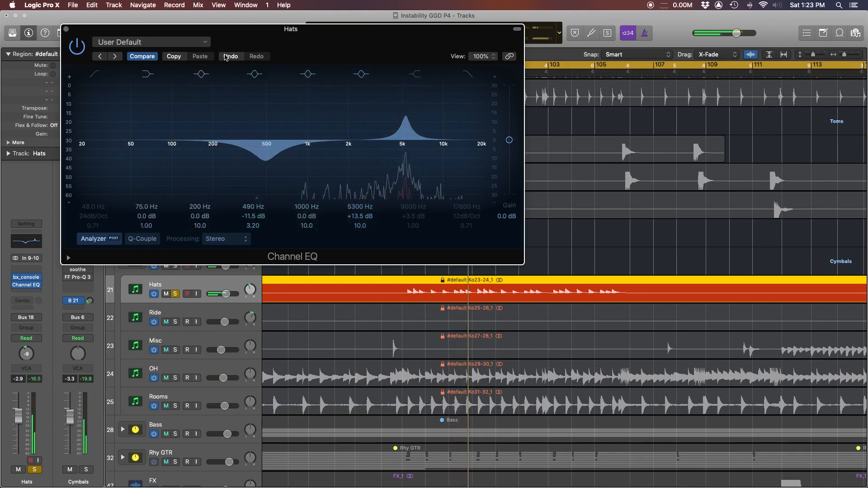
{"action": "left_click", "coordinate": [229, 56]}
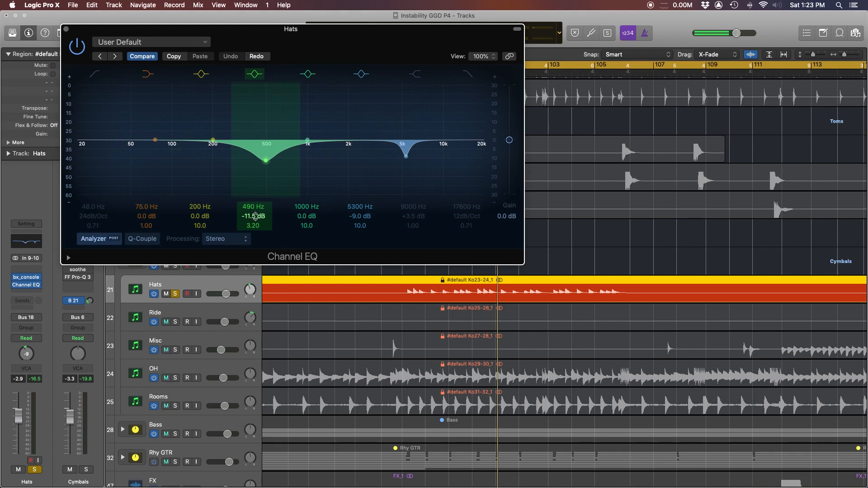
{"action": "left_click_drag", "start_coordinate": [255, 216], "coordinate": [256, 179]}
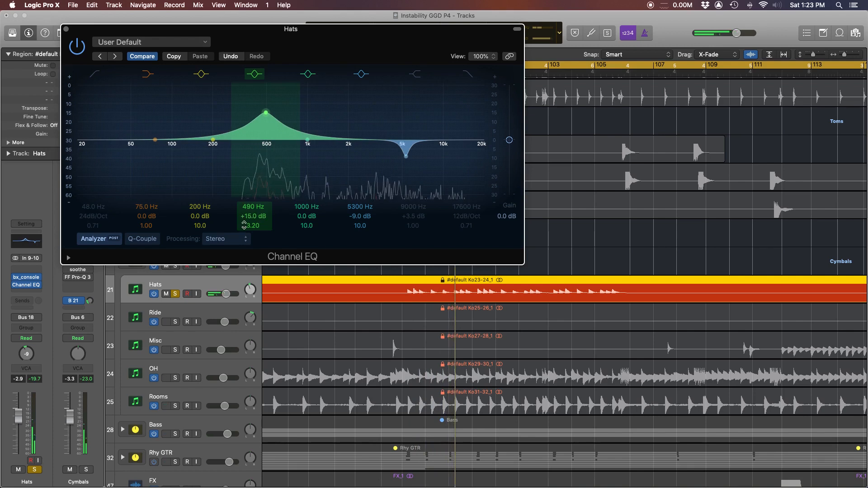
{"action": "left_click", "coordinate": [230, 57]}
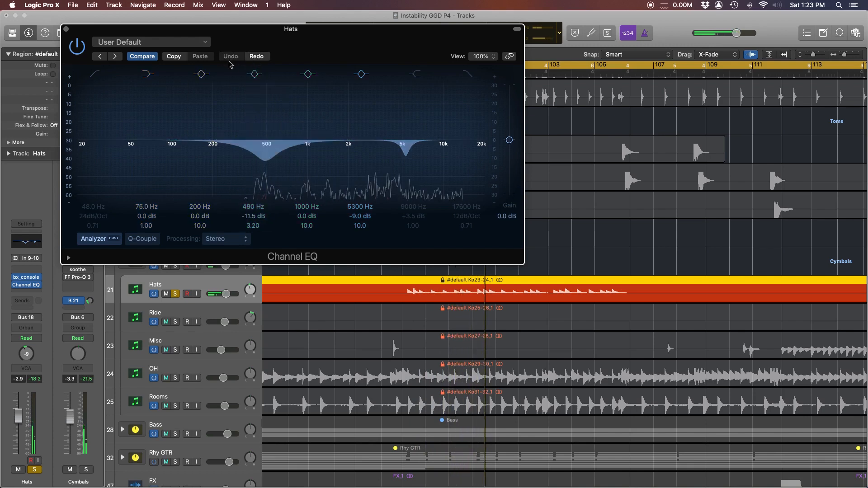
Stop playback, close the Hats Channel EQ, and set the cycle range around the ride hit from about bar 121 to bar 123.
{"action": "key", "text": "space"}
{"action": "left_click", "coordinate": [66, 29]}
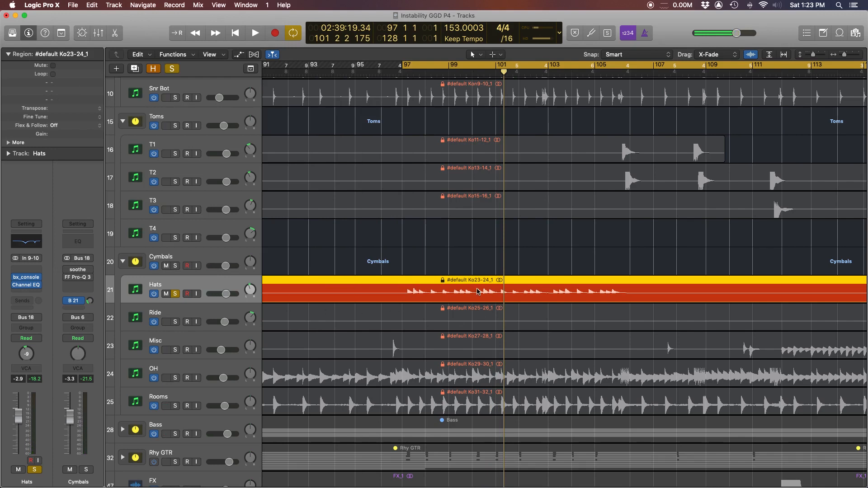
{"action": "scroll", "coordinate": [452, 290], "scroll_direction": "right", "scroll_amount": 3}
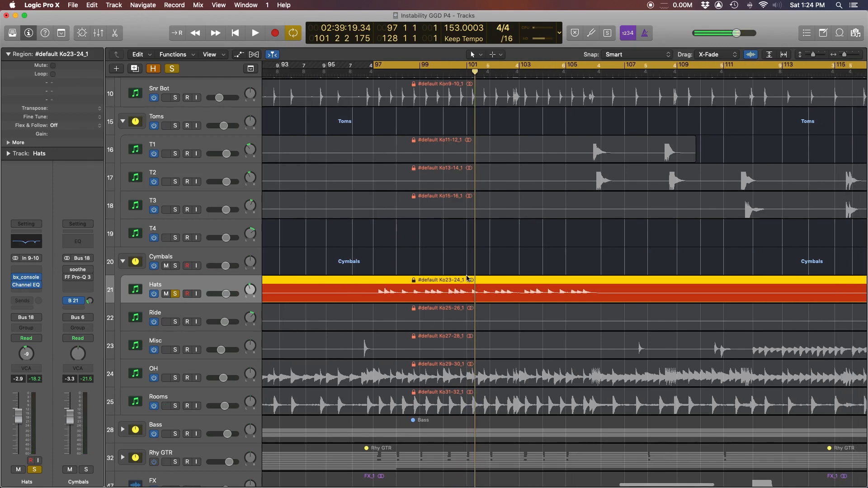
{"action": "scroll", "coordinate": [468, 278], "scroll_direction": "right", "scroll_amount": 5}
{"action": "scroll", "coordinate": [438, 301], "scroll_direction": "left", "scroll_amount": 18}
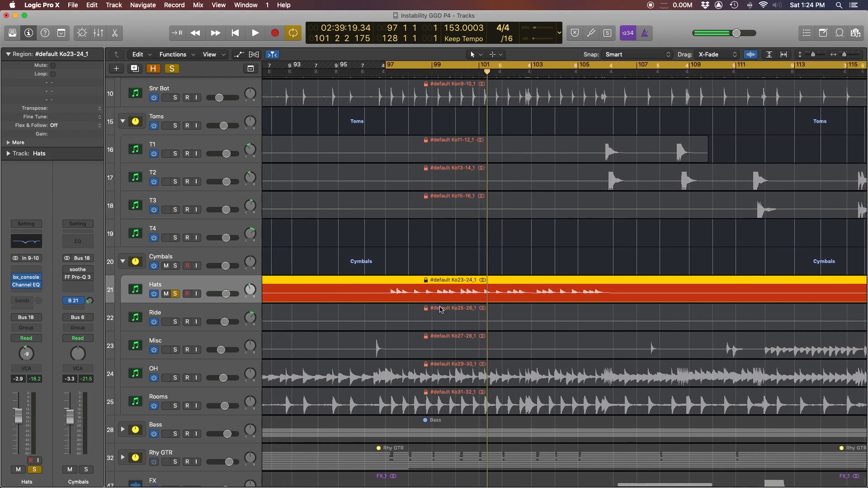
{"action": "scroll", "coordinate": [475, 301], "scroll_direction": "right", "scroll_amount": 20}
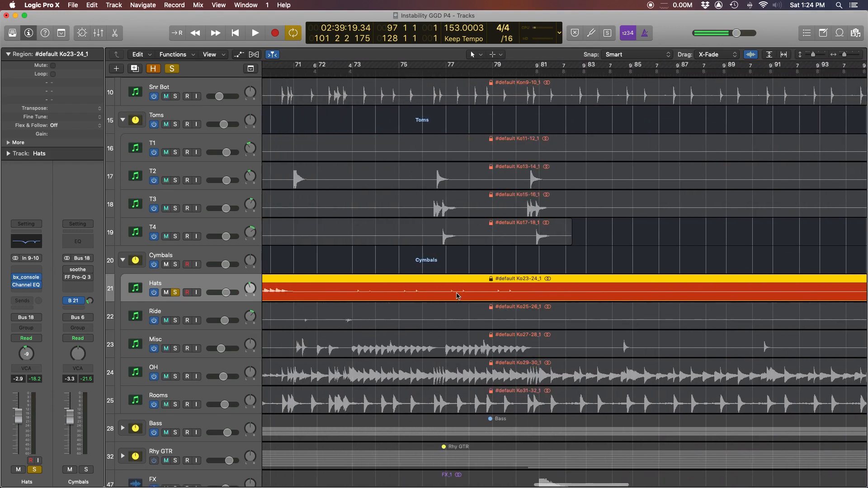
{"action": "left_click", "coordinate": [512, 67]}
{"action": "mouse_move", "coordinate": [517, 67]}
{"action": "left_mouse_down"}
{"action": "mouse_move", "coordinate": [534, 69]}
{"action": "mouse_move", "coordinate": [507, 67]}
{"action": "left_mouse_up"}
Solo and select the Ride track, play the cycled section, and open and enable its bx_console SSL 4000 E plugin.
{"action": "left_click", "coordinate": [174, 322]}
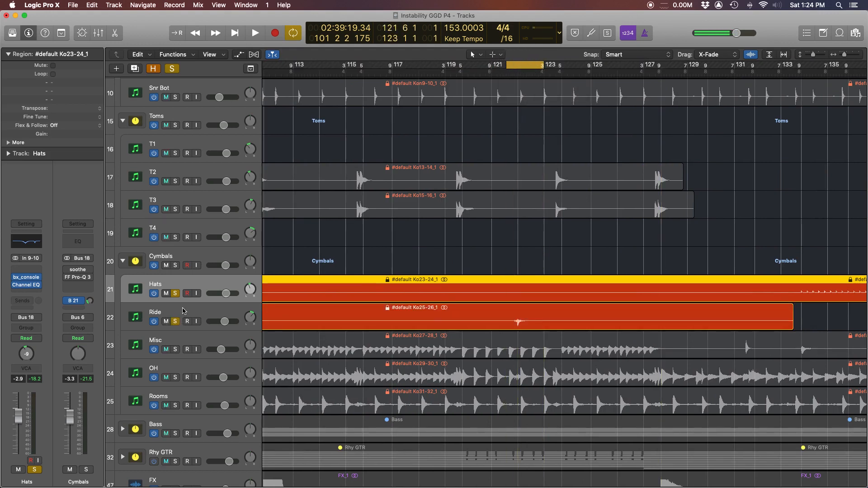
{"action": "left_click", "coordinate": [183, 308]}
{"action": "key", "text": "space"}
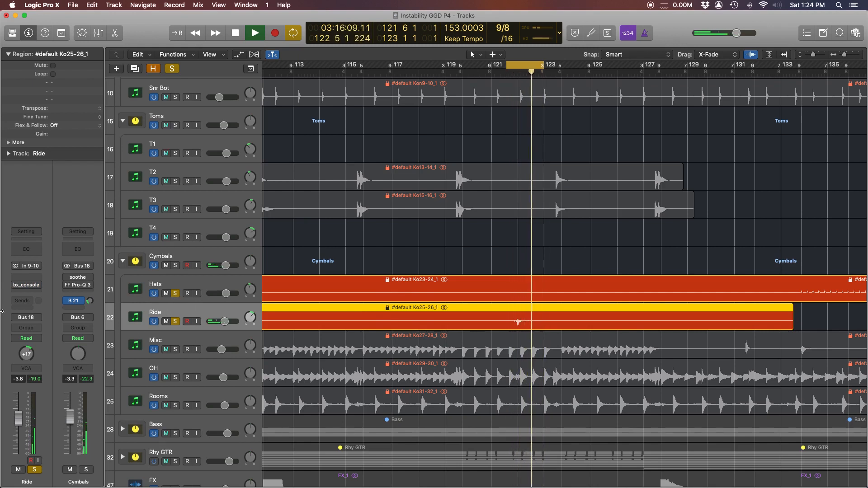
{"action": "left_click", "coordinate": [26, 285]}
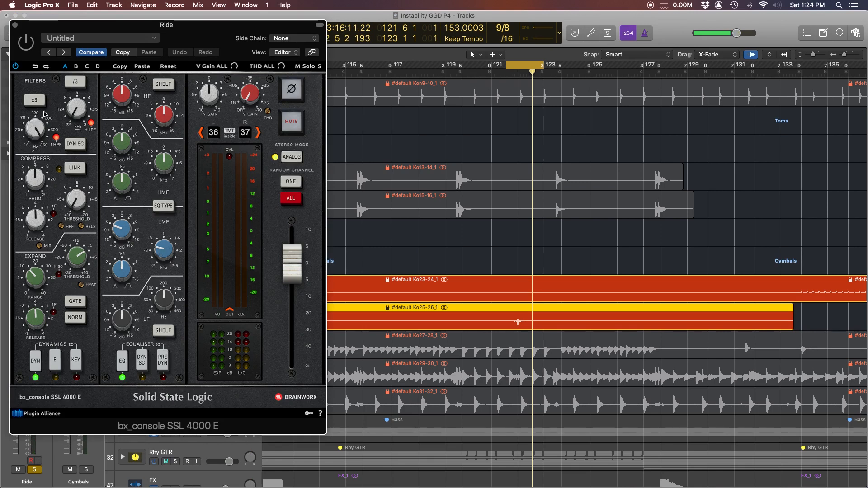
{"action": "left_click", "coordinate": [27, 46]}
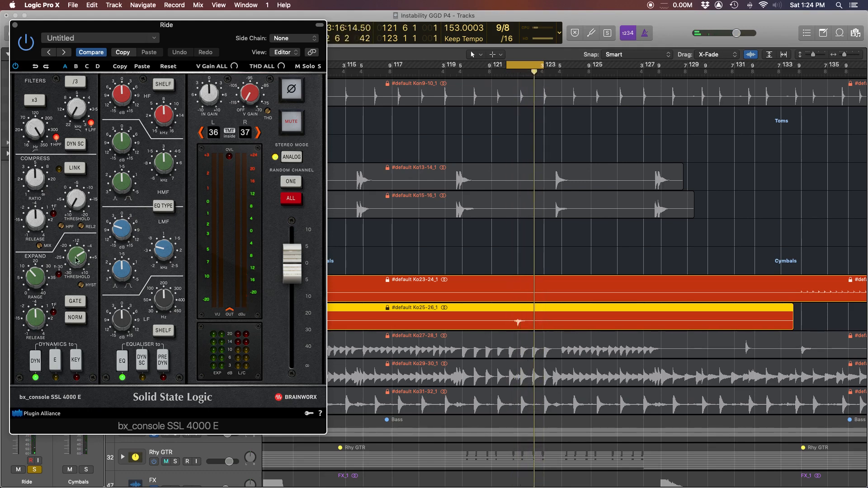
Turn down the Ride console's expander threshold and range, sweep the high-pass filter during playback, and close the plugin window.
{"action": "left_click_drag", "start_coordinate": [76, 261], "coordinate": [103, 485]}
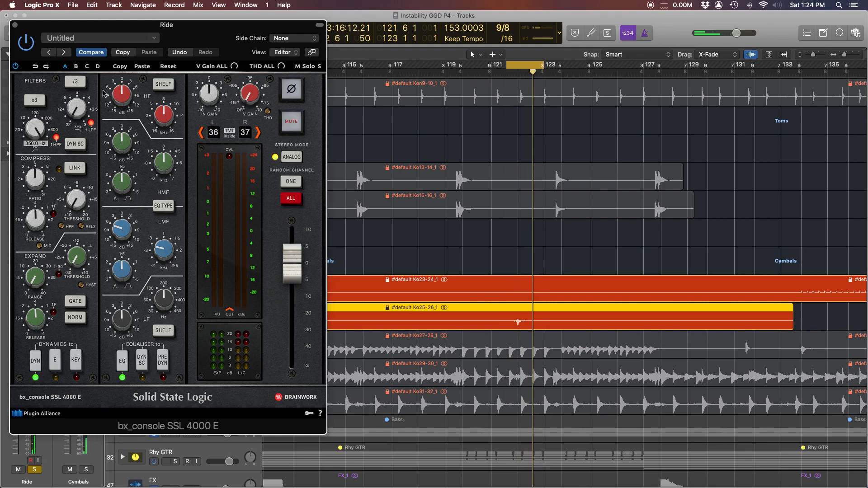
{"action": "left_click_drag", "start_coordinate": [158, 248], "coordinate": [127, 234]}
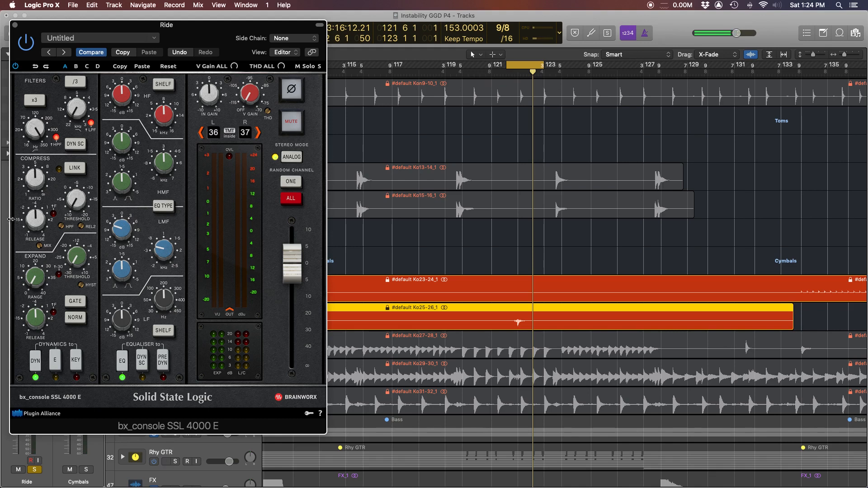
{"action": "left_click_drag", "start_coordinate": [37, 128], "coordinate": [40, 135]}
{"action": "left_click_drag", "start_coordinate": [39, 135], "coordinate": [37, 129]}
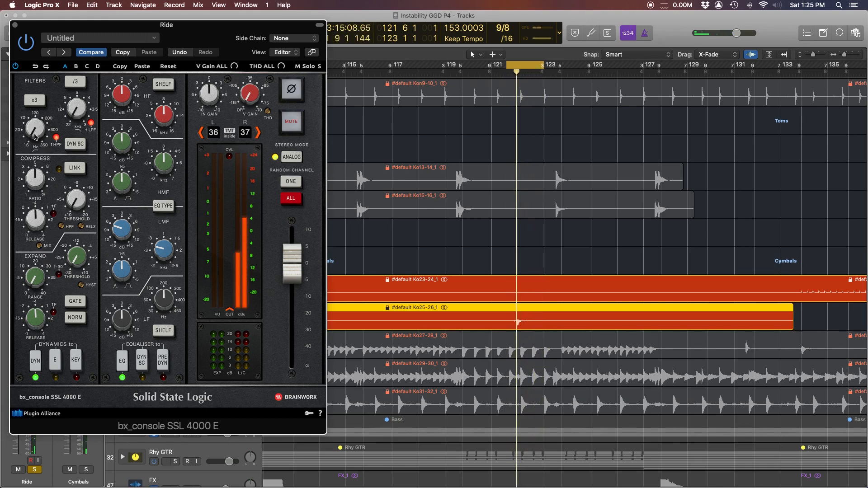
{"action": "left_click_drag", "start_coordinate": [37, 129], "coordinate": [33, 103]}
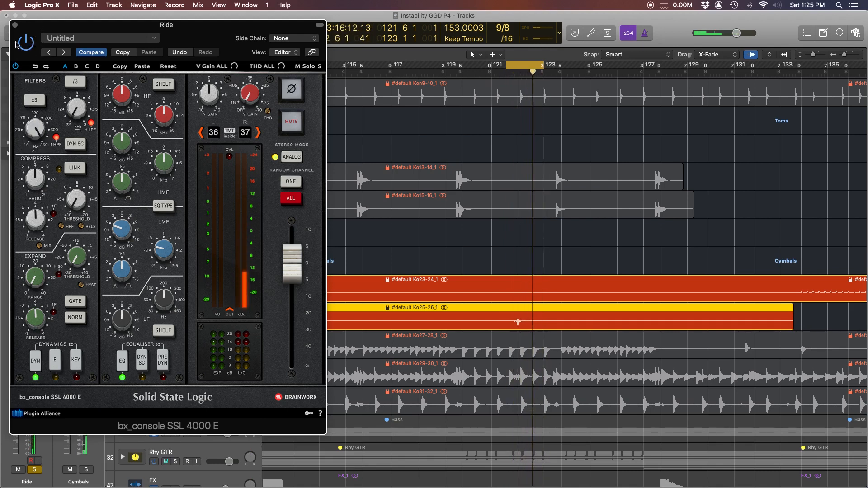
{"action": "left_click", "coordinate": [15, 24]}
Select the soloed Misc track, display its volume automation to examine the level changes, and hide the automation again.
{"action": "scroll", "coordinate": [484, 239], "scroll_direction": "left", "scroll_amount": 3}
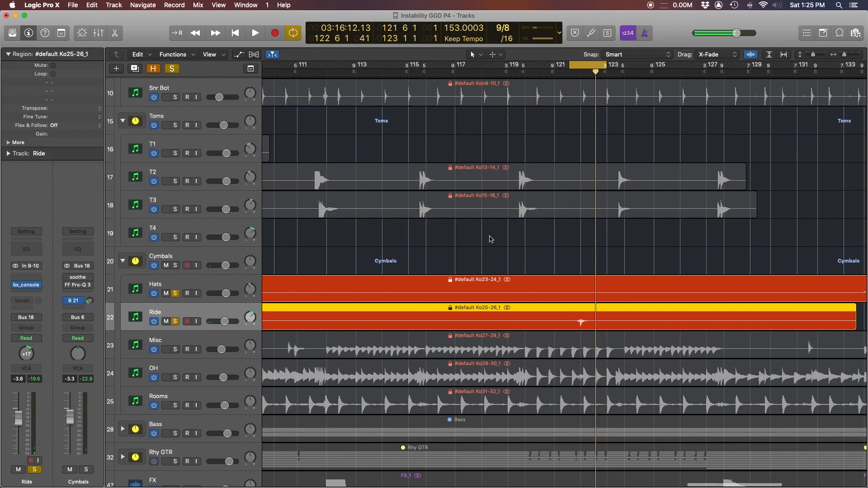
{"action": "key", "text": "super+Left"}
{"action": "scroll", "coordinate": [491, 239], "scroll_direction": "left", "scroll_amount": 3}
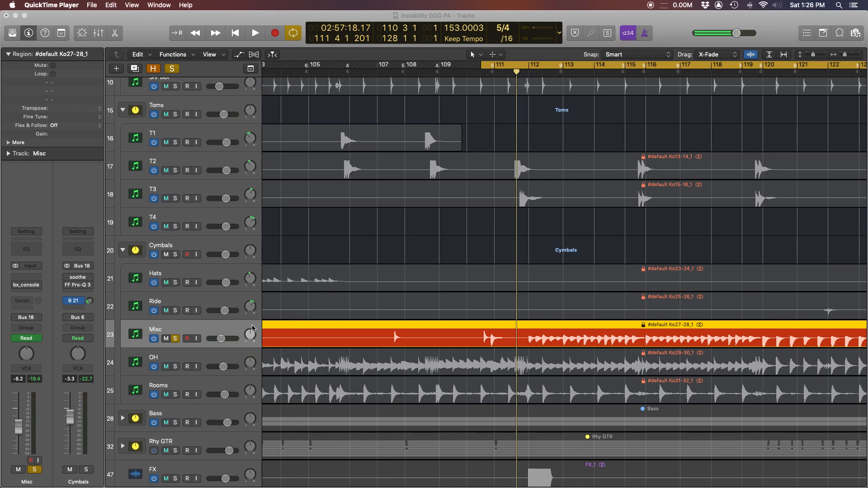
{"action": "scroll", "coordinate": [300, 319], "scroll_direction": "right", "scroll_amount": 5}
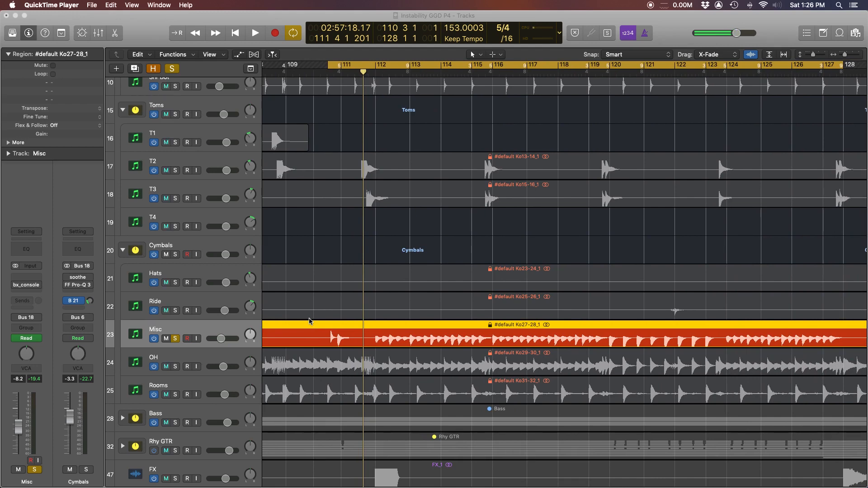
{"action": "scroll", "coordinate": [309, 319], "scroll_direction": "right", "scroll_amount": 2}
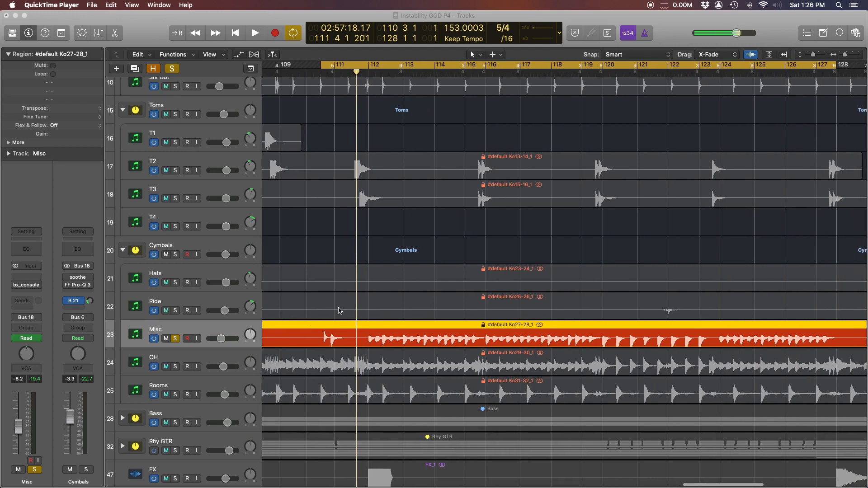
{"action": "scroll", "coordinate": [745, 331], "scroll_direction": "right", "scroll_amount": 2}
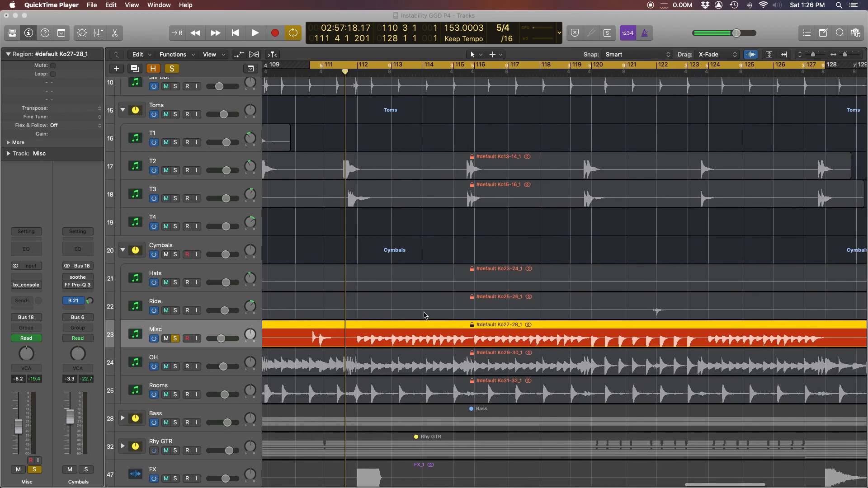
{"action": "scroll", "coordinate": [424, 315], "scroll_direction": "down", "scroll_amount": 2}
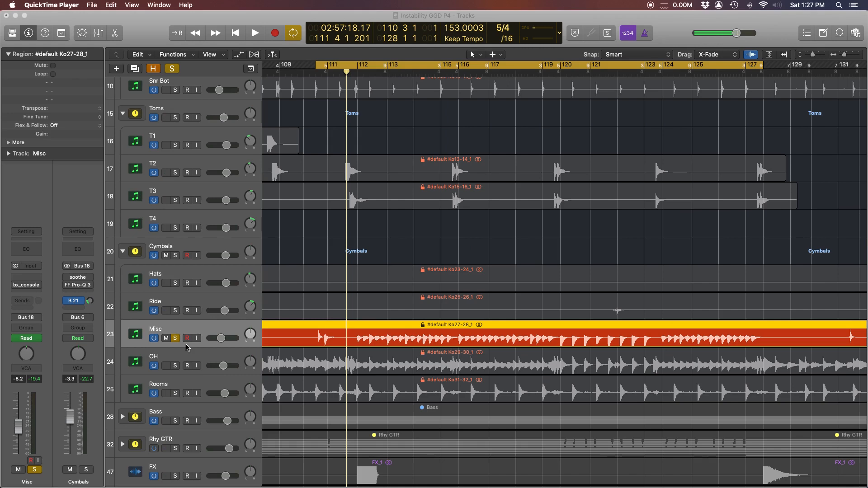
{"action": "left_click", "coordinate": [179, 331]}
{"action": "key", "text": "a"}
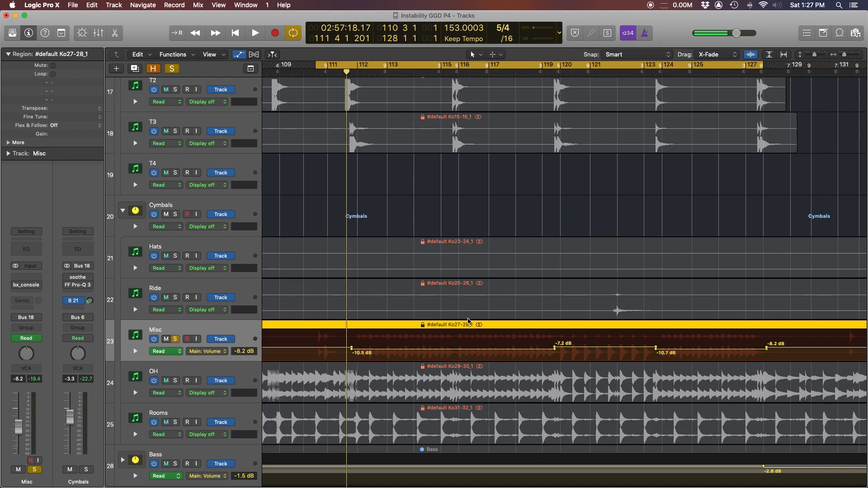
{"action": "key", "text": "a"}
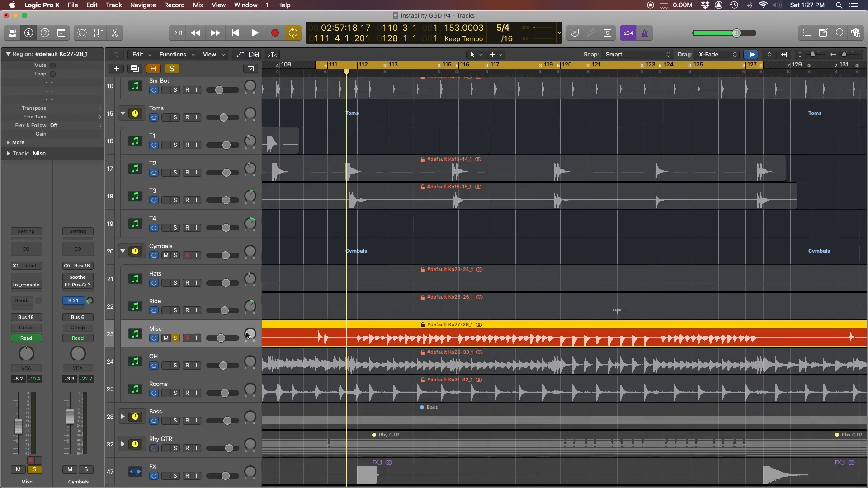
Play the soloed Misc track and compare the passages starting around bar 120 and bar 116.
{"action": "key", "text": "space"}
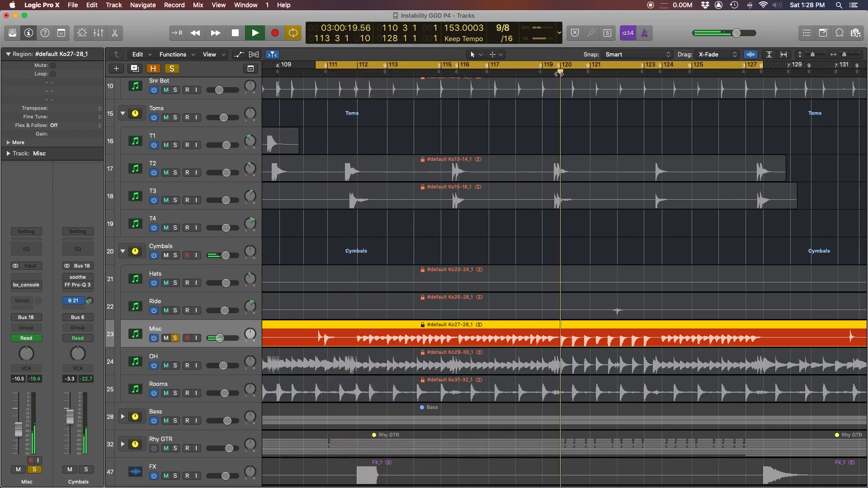
{"action": "left_click", "coordinate": [559, 74]}
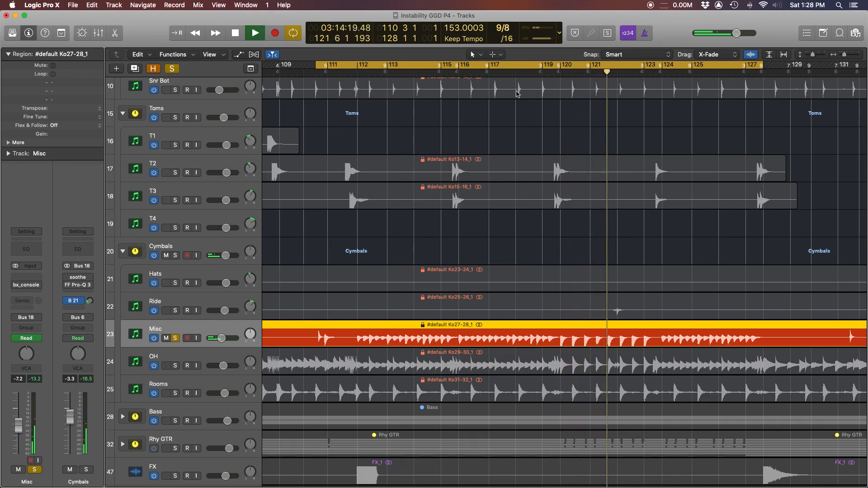
{"action": "left_click", "coordinate": [459, 72]}
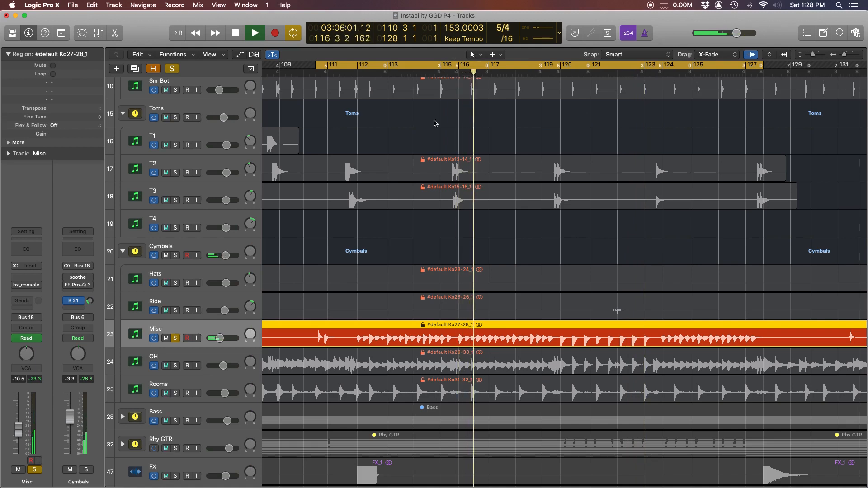
Open and enable bx_console SSL 4000 E on the Misc track and inspect its high-pass filter, HF, HMF and LMF settings.
{"action": "left_click", "coordinate": [26, 285]}
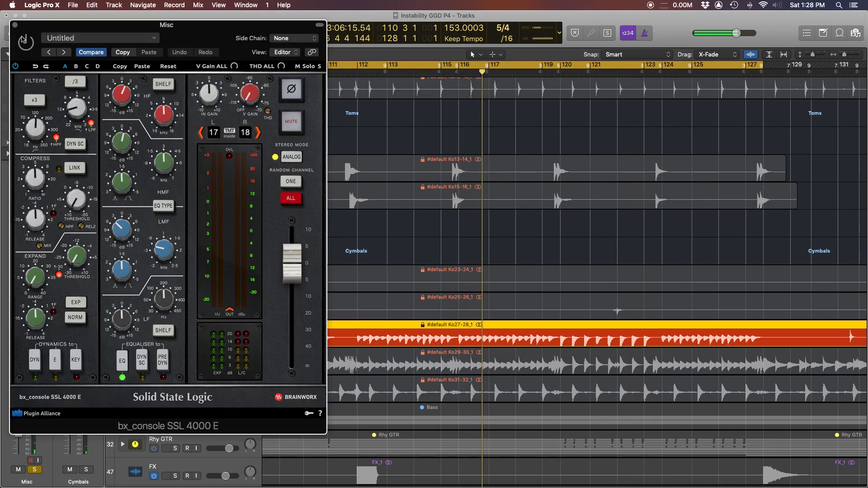
{"action": "left_click", "coordinate": [37, 131]}
{"action": "left_click", "coordinate": [117, 97]}
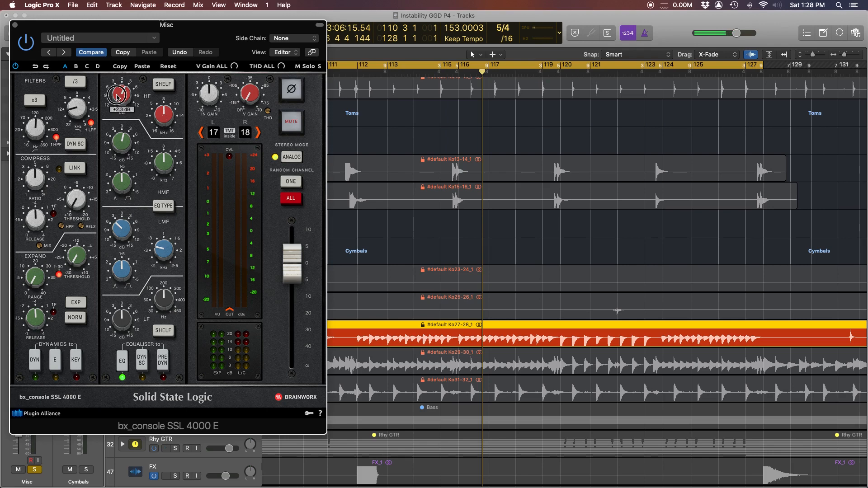
{"action": "left_click", "coordinate": [120, 146]}
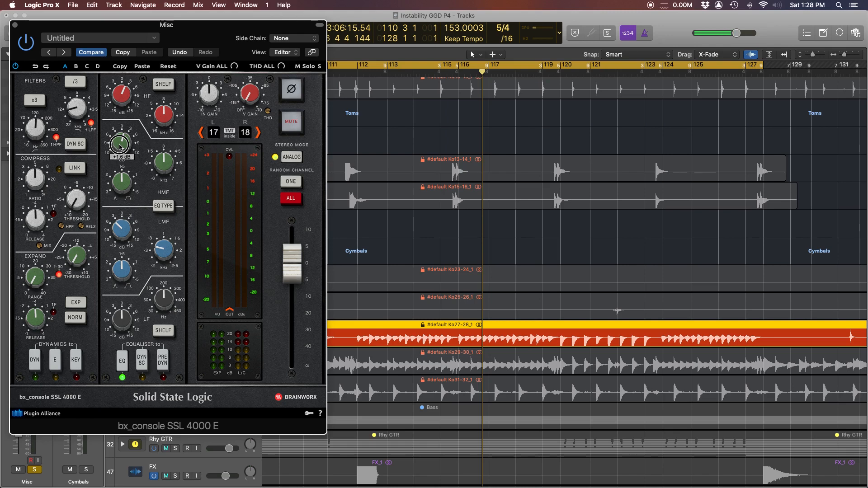
{"action": "left_click", "coordinate": [165, 252]}
{"action": "left_click", "coordinate": [130, 232]}
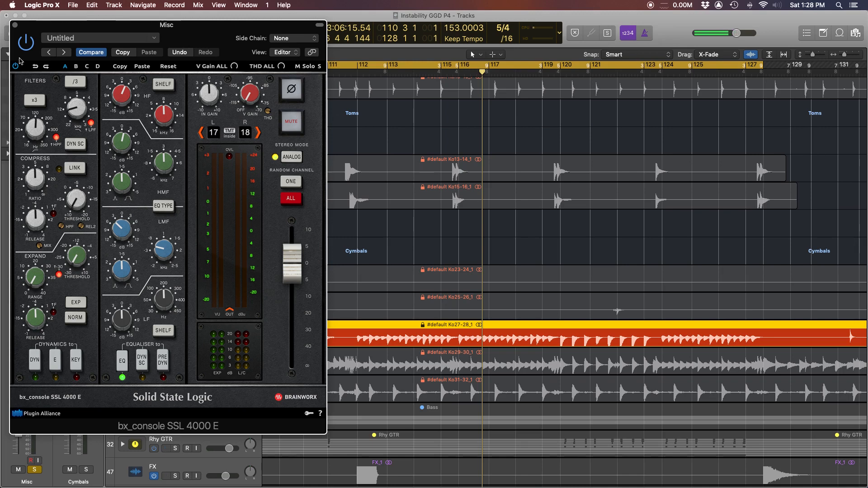
Compare the Misc track with its console plugin bypassed and enabled during playback, jumping ahead to the passage around bar 120.
{"action": "left_click", "coordinate": [23, 43]}
{"action": "key", "text": "space"}
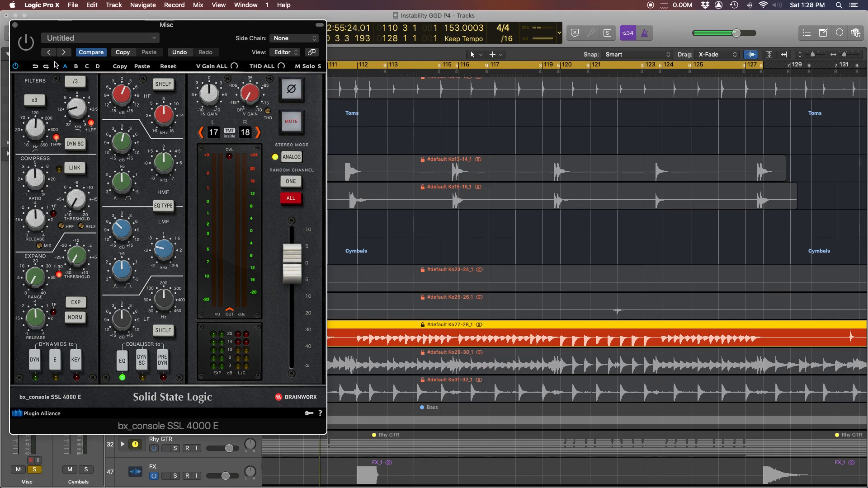
{"action": "left_click", "coordinate": [33, 47]}
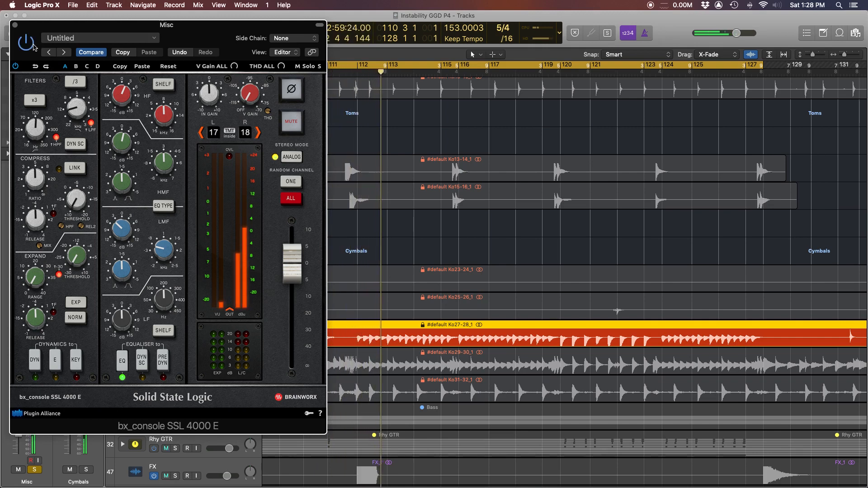
{"action": "scroll", "coordinate": [472, 138], "scroll_direction": "left", "scroll_amount": 1}
{"action": "scroll", "coordinate": [471, 137], "scroll_direction": "left", "scroll_amount": 5}
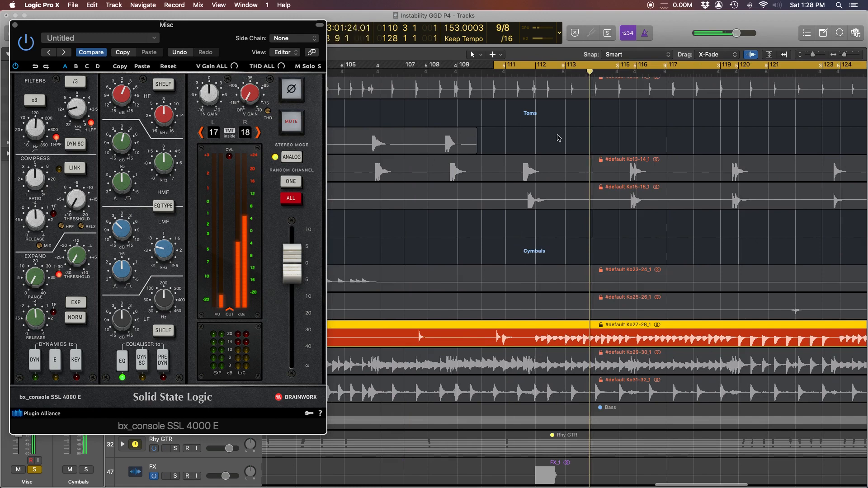
{"action": "left_click", "coordinate": [740, 72]}
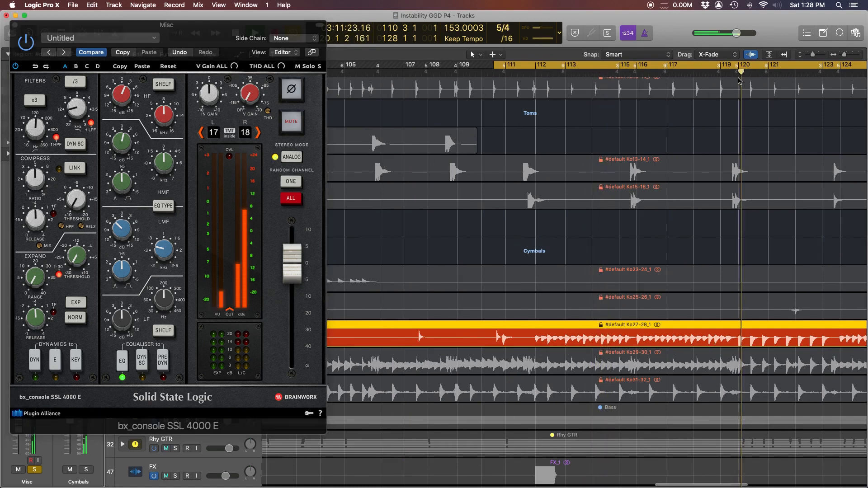
{"action": "left_click", "coordinate": [14, 67]}
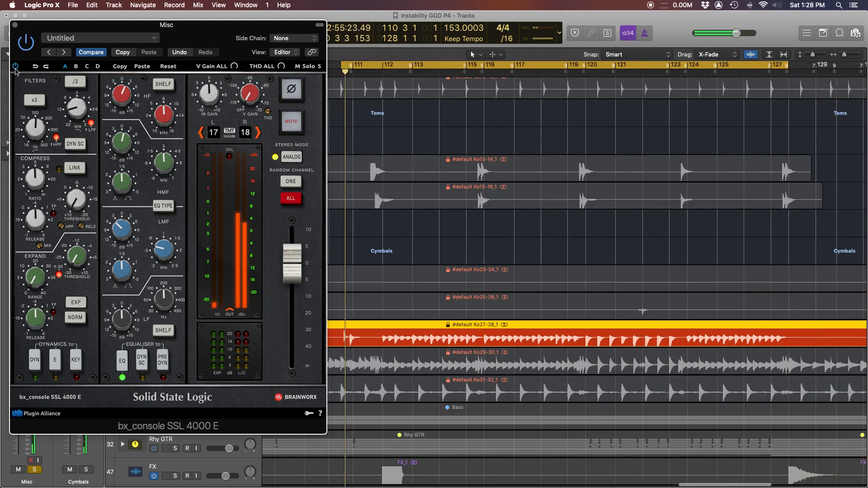
{"action": "left_click", "coordinate": [584, 69]}
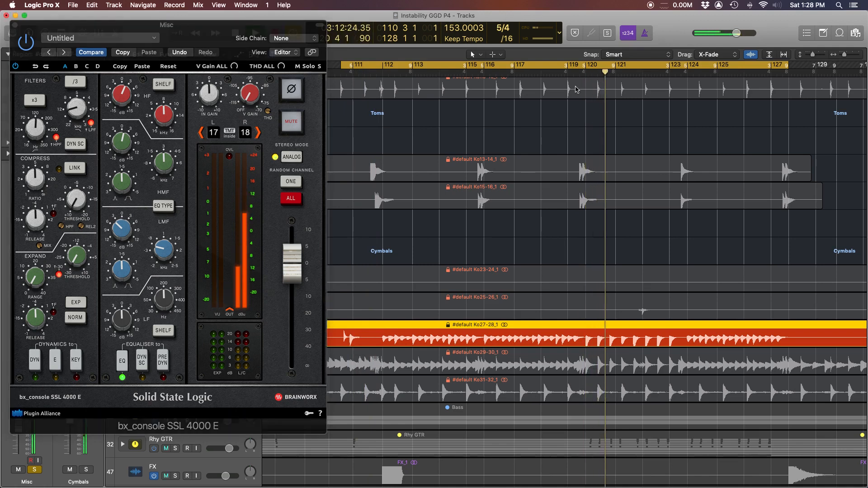
Close the Misc console plugin window and select the OH track.
{"action": "left_click", "coordinate": [15, 25]}
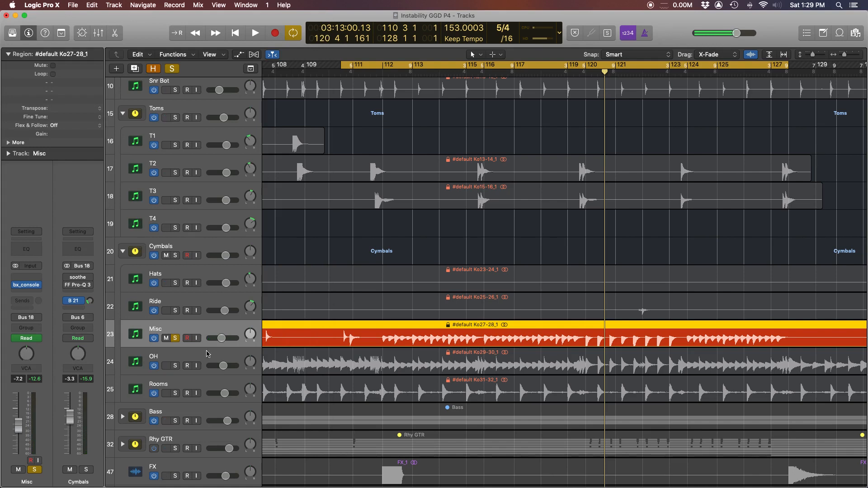
{"action": "left_click", "coordinate": [194, 356]}
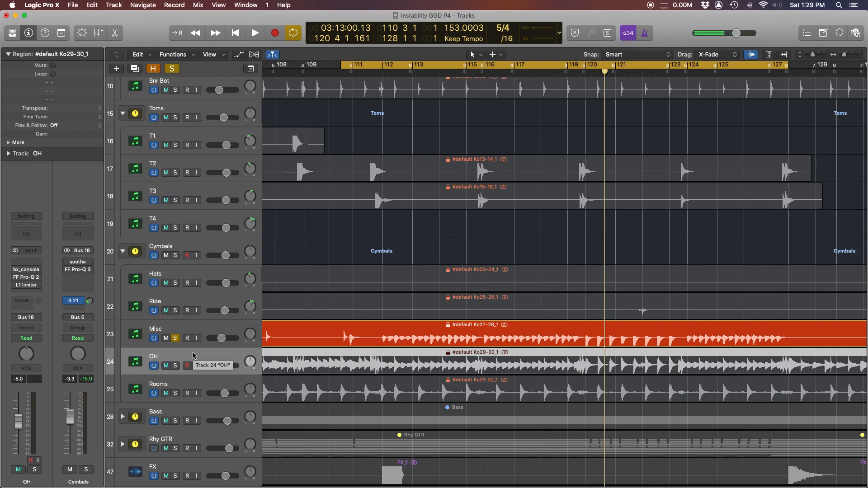
Take the Misc track out of solo and extend the start of the cycle range back to bar 97.
{"action": "left_click", "coordinate": [176, 338]}
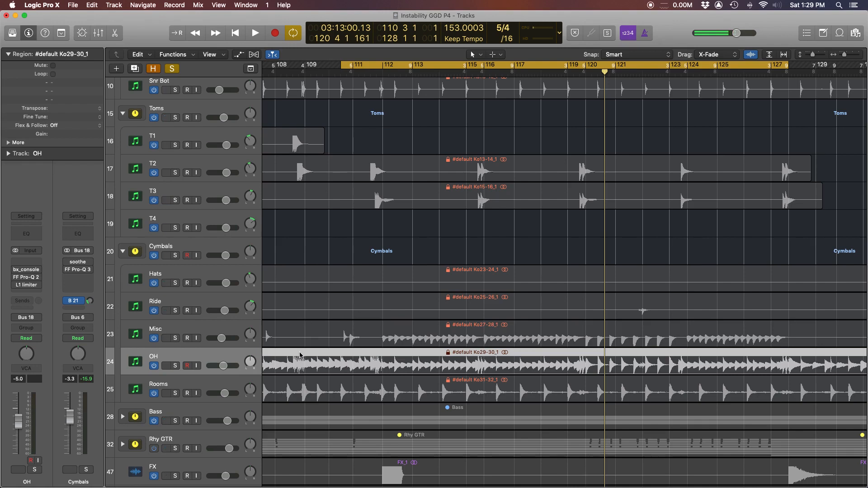
{"action": "scroll", "coordinate": [450, 181], "scroll_direction": "left", "scroll_amount": 6}
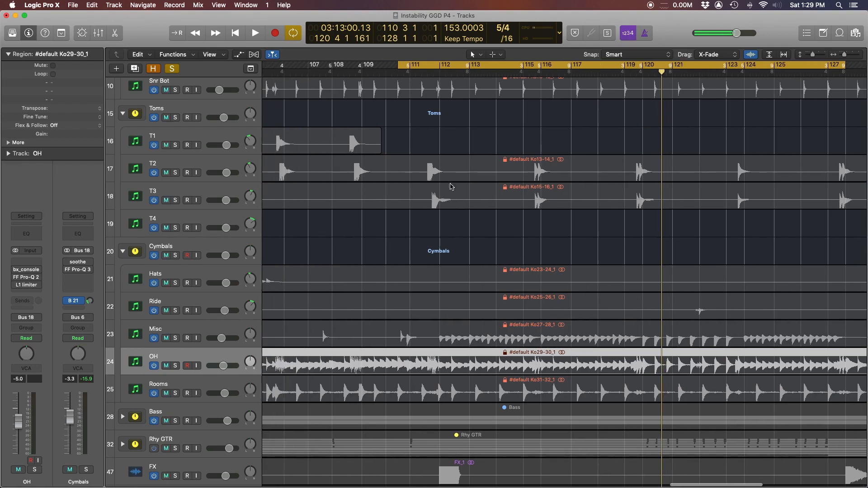
{"action": "left_click_drag", "start_coordinate": [561, 64], "coordinate": [361, 65]}
{"action": "scroll", "coordinate": [442, 141], "scroll_direction": "up", "scroll_amount": 3}
{"action": "scroll", "coordinate": [443, 141], "scroll_direction": "down", "scroll_amount": 1}
{"action": "scroll", "coordinate": [443, 141], "scroll_direction": "left", "scroll_amount": 3}
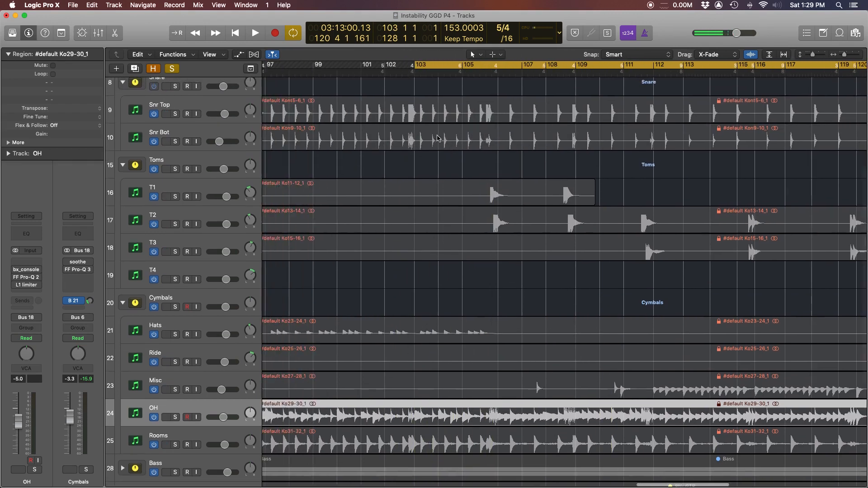
{"action": "scroll", "coordinate": [607, 250], "scroll_direction": "right", "scroll_amount": 1}
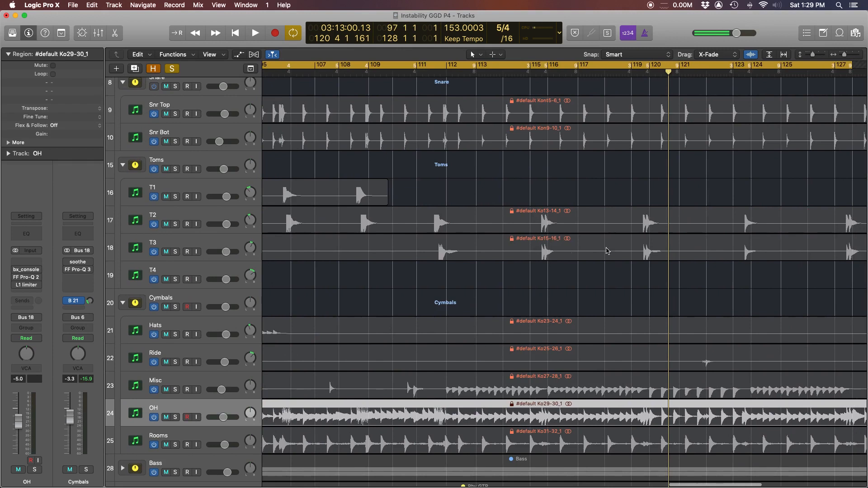
{"action": "scroll", "coordinate": [624, 244], "scroll_direction": "right", "scroll_amount": 4}
{"action": "scroll", "coordinate": [623, 244], "scroll_direction": "left", "scroll_amount": 5}
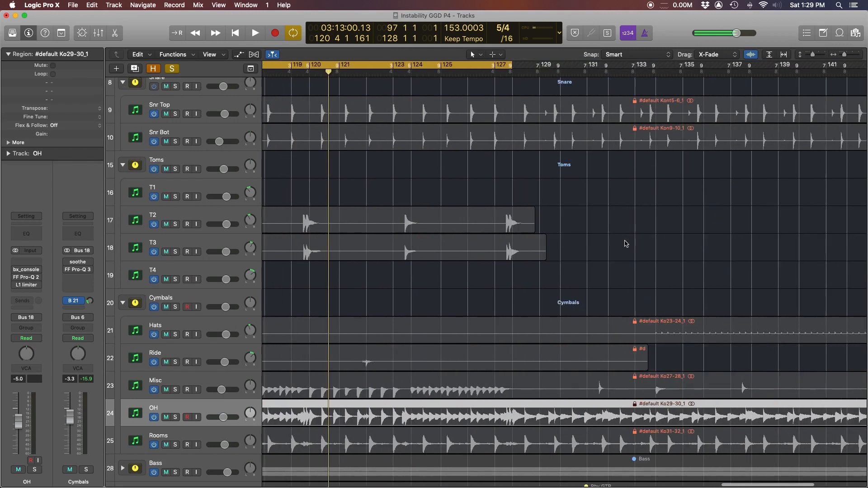
{"action": "scroll", "coordinate": [529, 280], "scroll_direction": "right", "scroll_amount": 1}
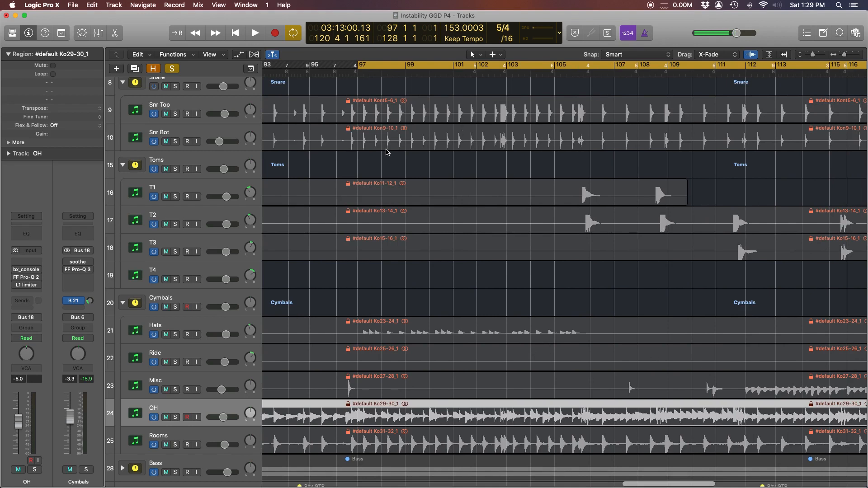
Solo the OH track and play it from bar 97, jumping ahead to the passage around bar 113.
{"action": "left_click", "coordinate": [175, 418]}
{"action": "key", "text": "space"}
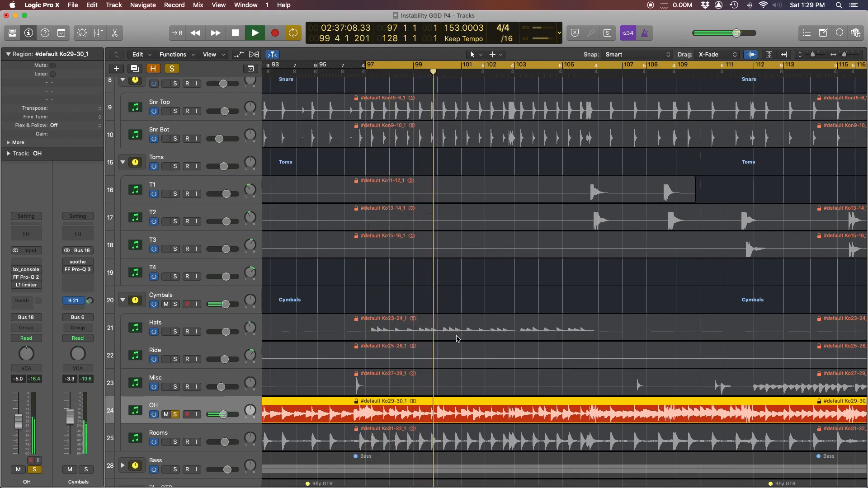
{"action": "scroll", "coordinate": [457, 343], "scroll_direction": "right", "scroll_amount": 10}
{"action": "left_click", "coordinate": [511, 74]}
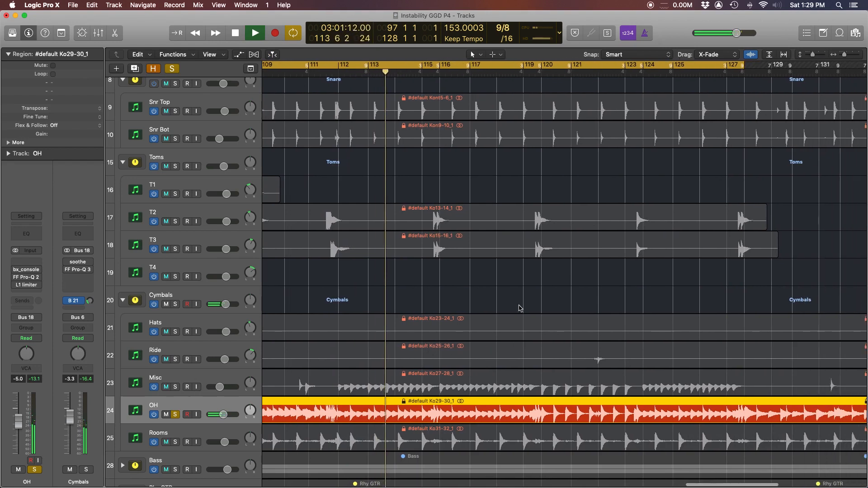
{"action": "key", "text": "space"}
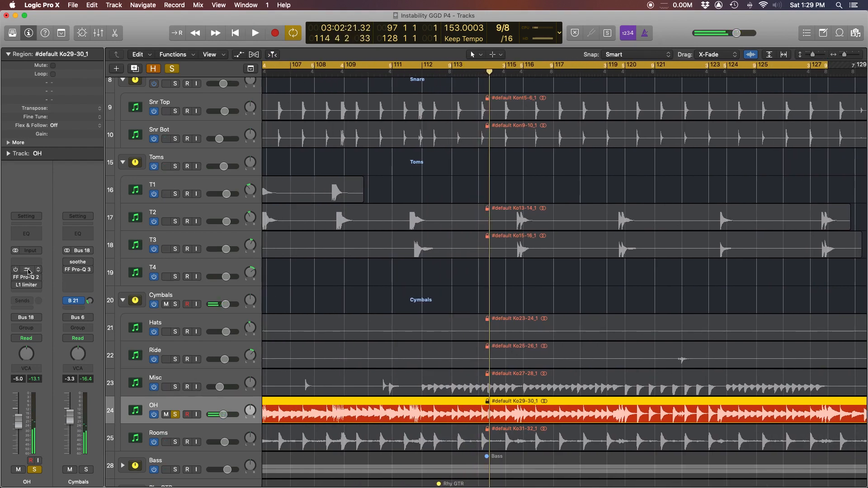
Open bx_console SSL 4000 E on the OH track and inspect its high-pass filter, low-pass filter and LMF settings.
{"action": "left_click", "coordinate": [28, 271]}
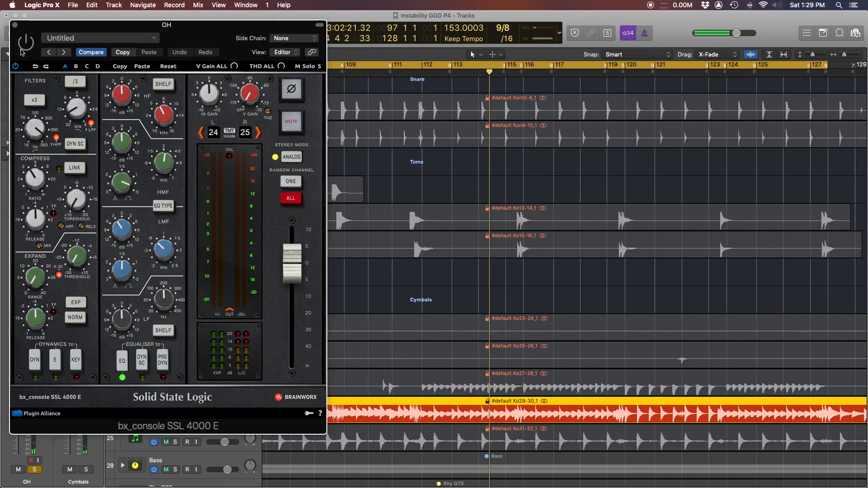
{"action": "left_click_drag", "start_coordinate": [34, 127], "coordinate": [34, 128]}
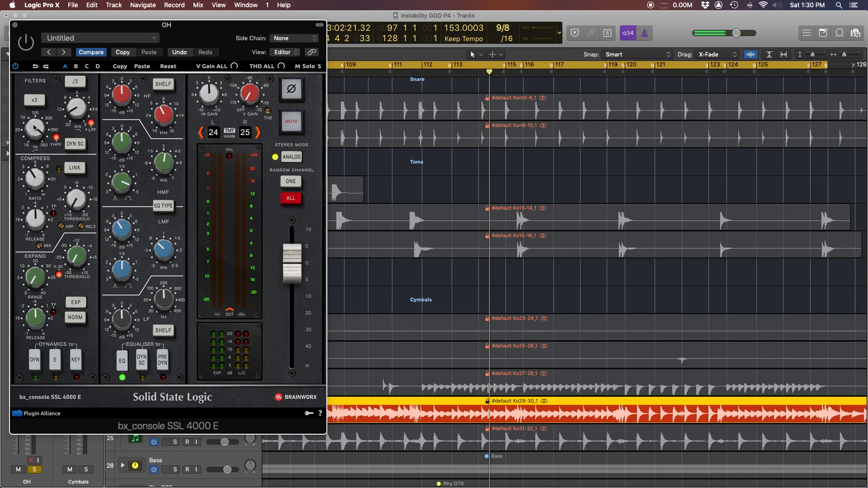
{"action": "mouse_move", "coordinate": [31, 123]}
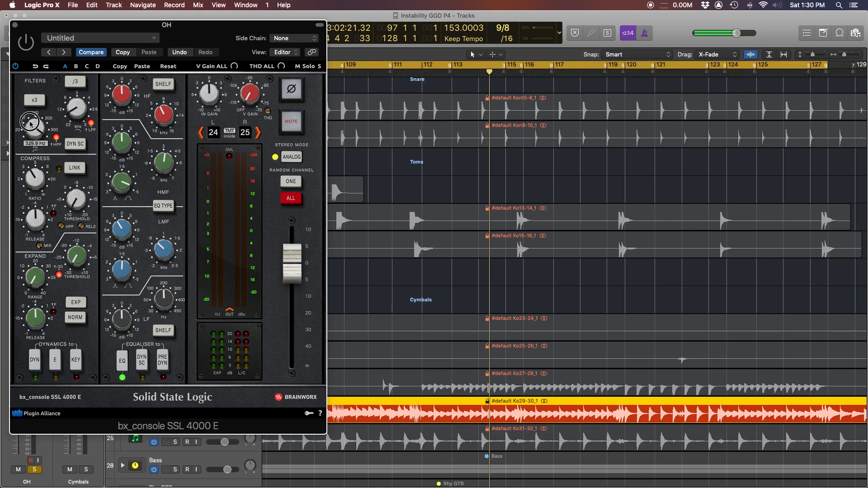
{"action": "left_click_drag", "start_coordinate": [30, 122], "coordinate": [31, 123]}
{"action": "left_click_drag", "start_coordinate": [80, 101], "coordinate": [73, 112]}
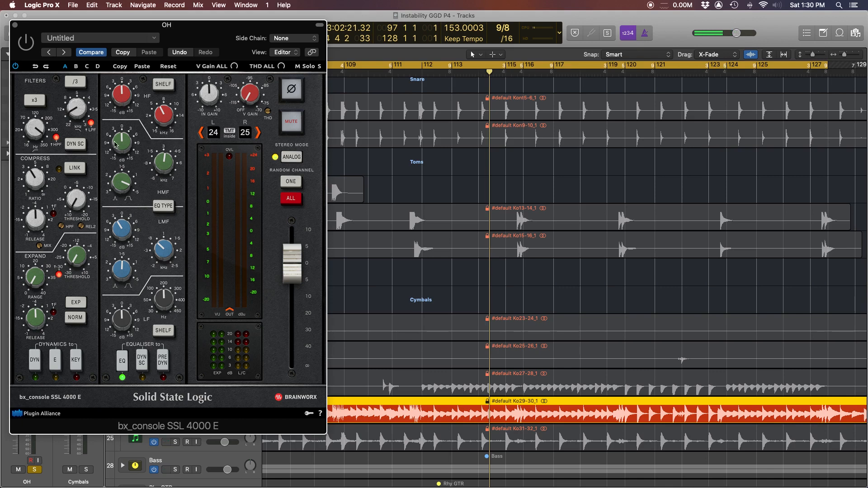
{"action": "left_click_drag", "start_coordinate": [128, 231], "coordinate": [128, 231]}
{"action": "mouse_move", "coordinate": [163, 254]}
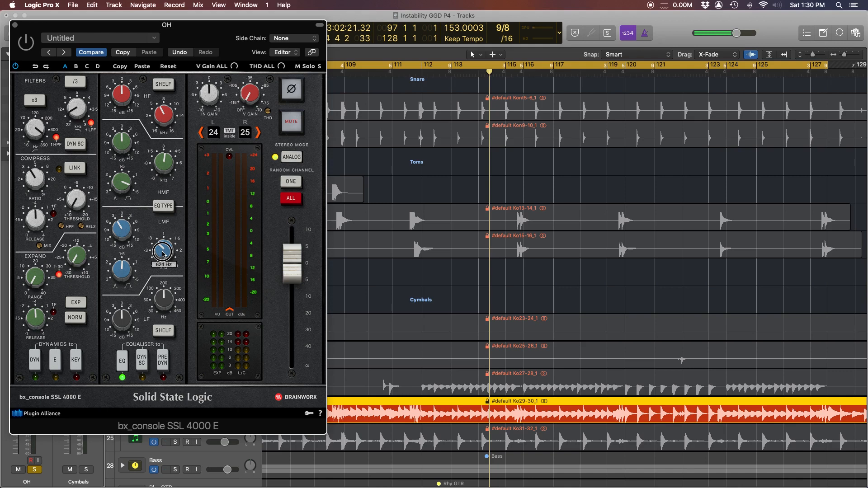
{"action": "mouse_move", "coordinate": [122, 229]}
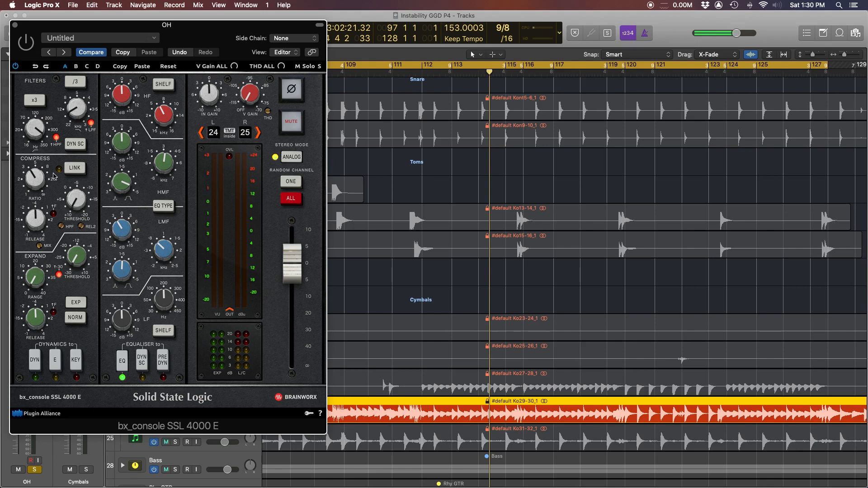
Enable the console plugin on OH and compare its processing bypassed and active during playback.
{"action": "key", "text": "space"}
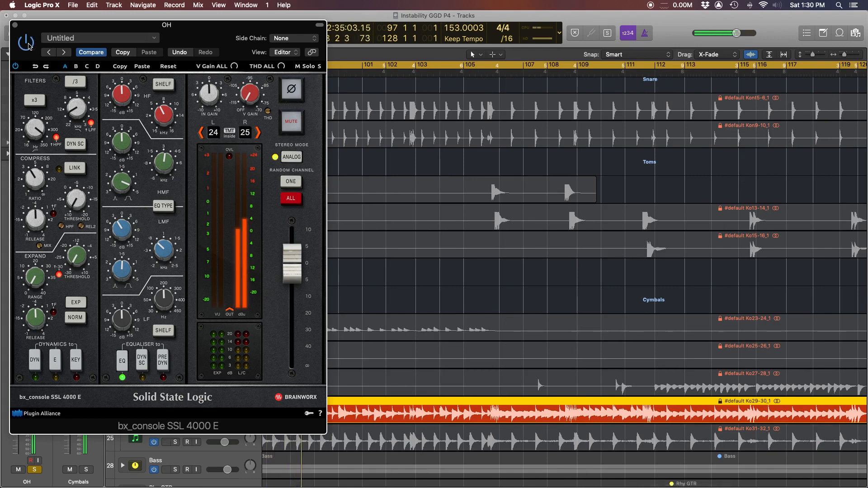
{"action": "left_click", "coordinate": [16, 67]}
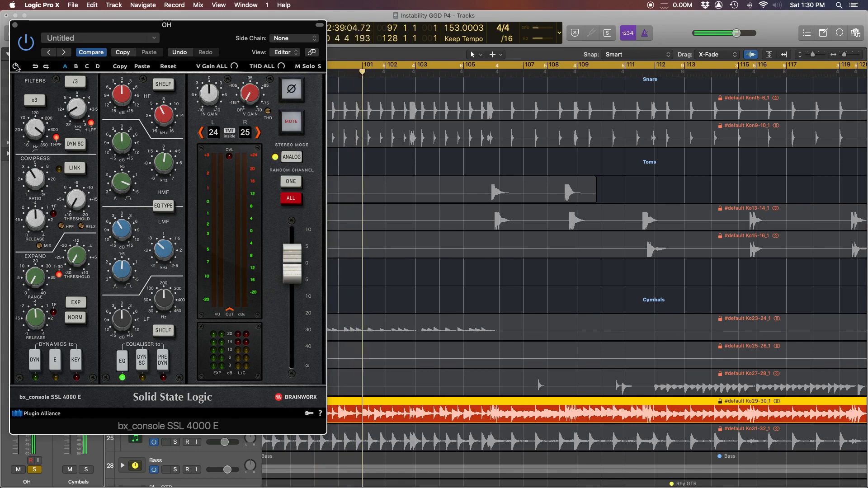
{"action": "left_click", "coordinate": [16, 67]}
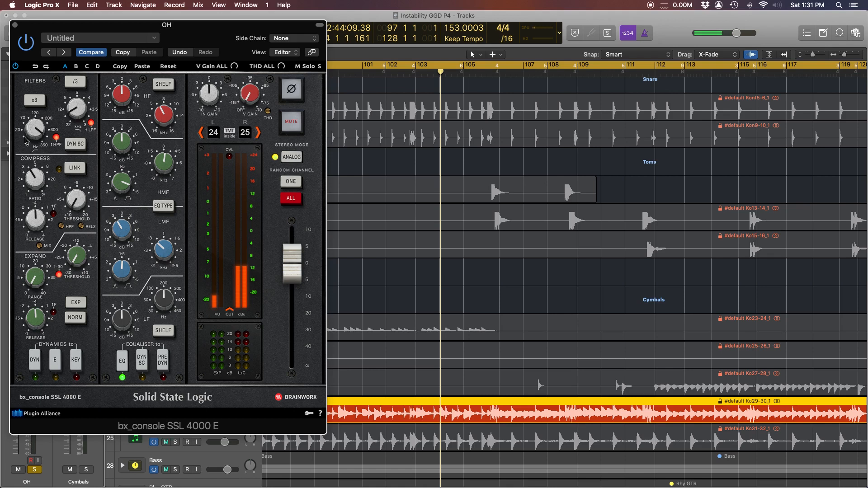
Audition the OH console's low-mid band by temporarily raising the LMF gain, restore its cut and close the plugin window.
{"action": "left_click", "coordinate": [290, 267]}
{"action": "left_click_drag", "start_coordinate": [123, 233], "coordinate": [120, 194]}
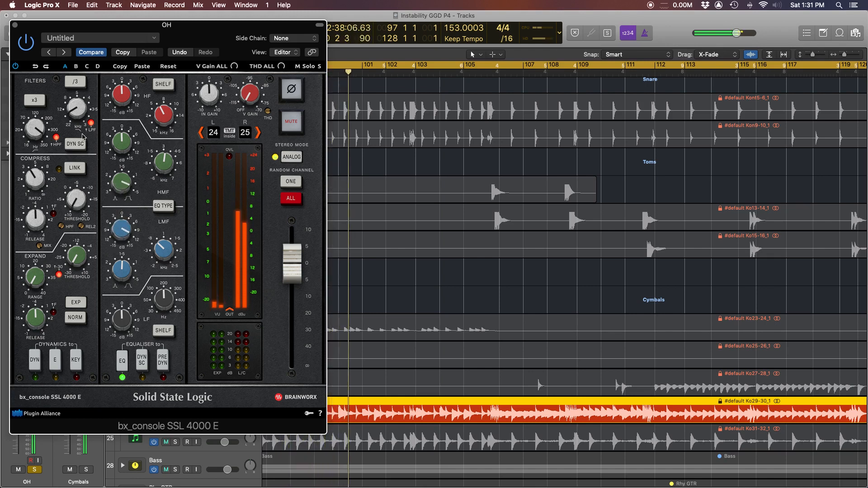
{"action": "left_click_drag", "start_coordinate": [121, 229], "coordinate": [122, 268]}
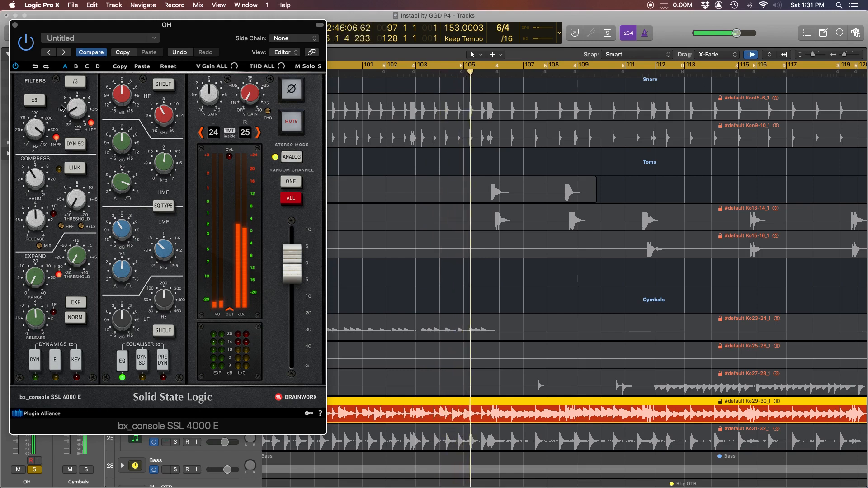
{"action": "left_click_drag", "start_coordinate": [132, 223], "coordinate": [116, 231]}
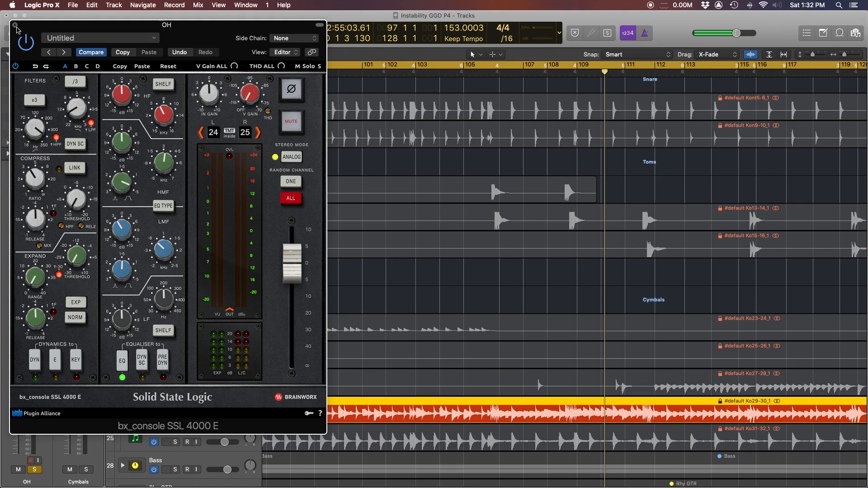
{"action": "left_click", "coordinate": [15, 26]}
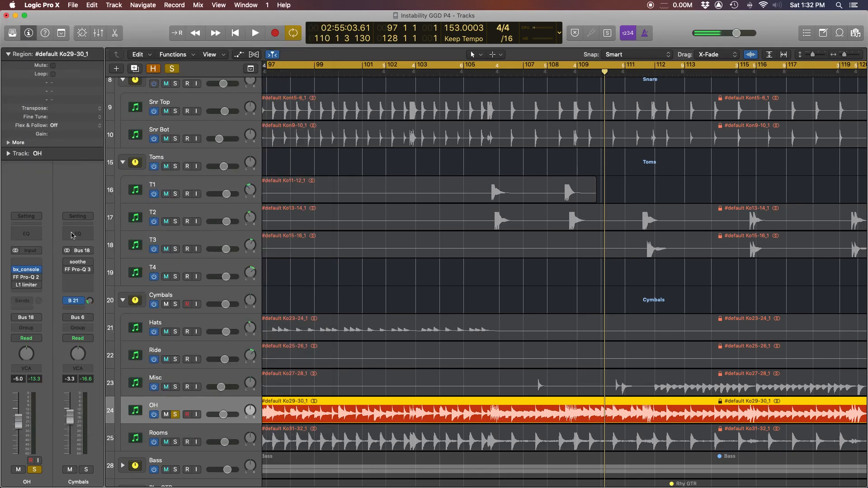
Open FF Pro-Q 2 on the OH track and enable it during playback.
{"action": "left_click", "coordinate": [27, 280]}
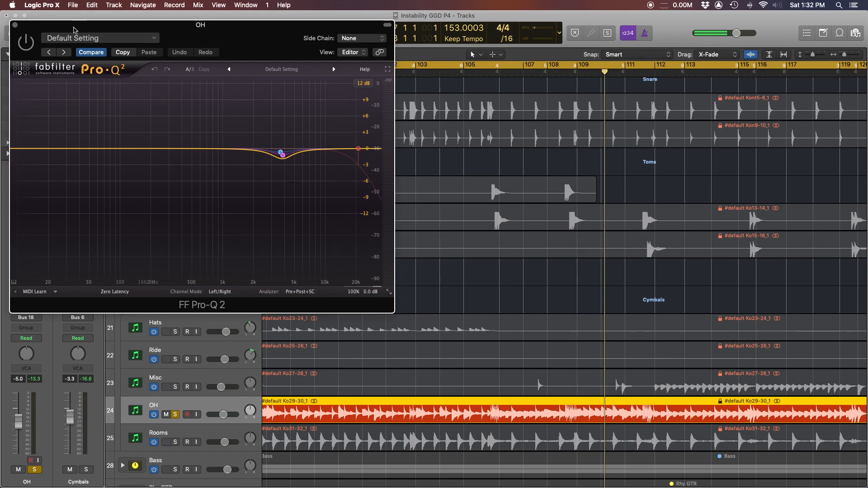
{"action": "key", "text": "space"}
{"action": "left_click", "coordinate": [32, 45]}
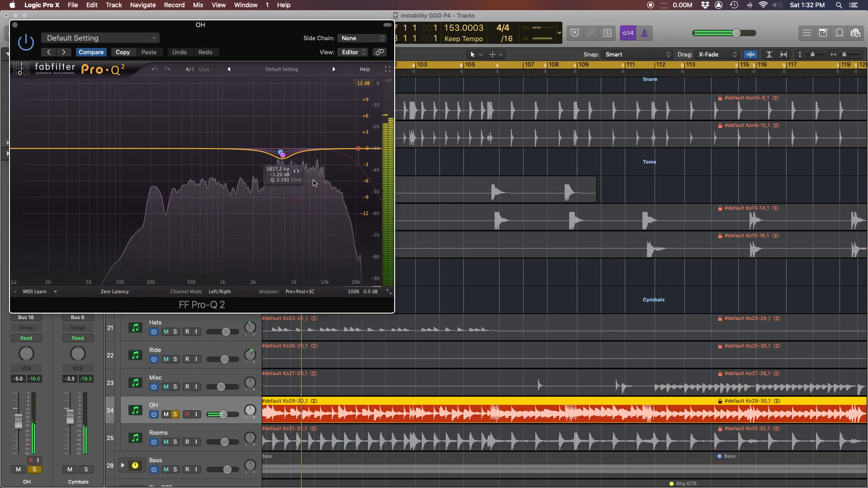
Audition the two bell bands near 3.8 kHz with temporary gain boosts, restore their cuts and close the equalizer window.
{"action": "left_click", "coordinate": [281, 154]}
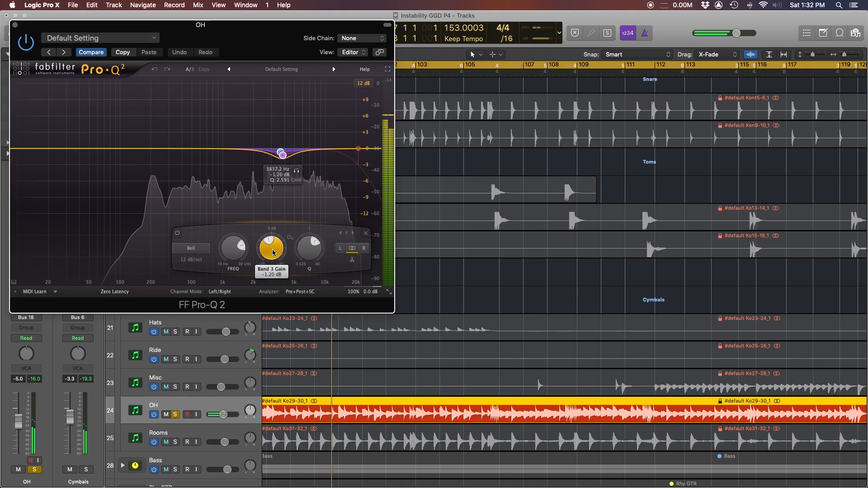
{"action": "left_click_drag", "start_coordinate": [271, 255], "coordinate": [271, 212]}
{"action": "key", "text": "space"}
{"action": "mouse_move", "coordinate": [284, 175]}
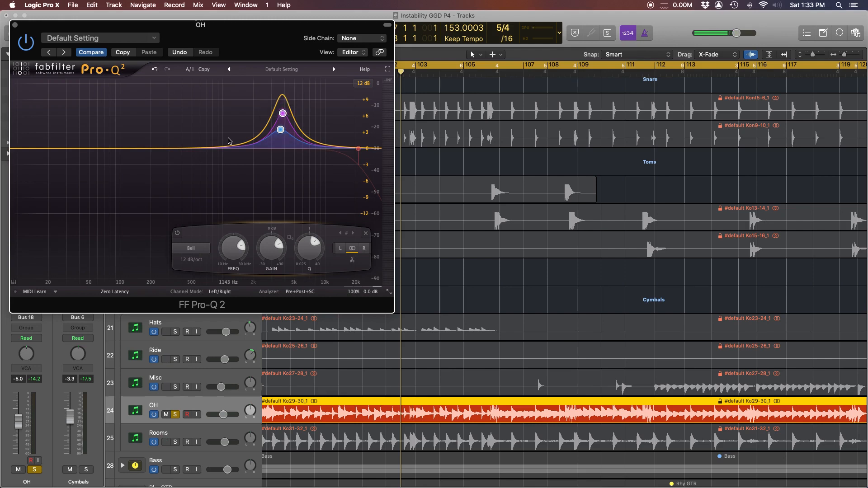
{"action": "key", "text": "space"}
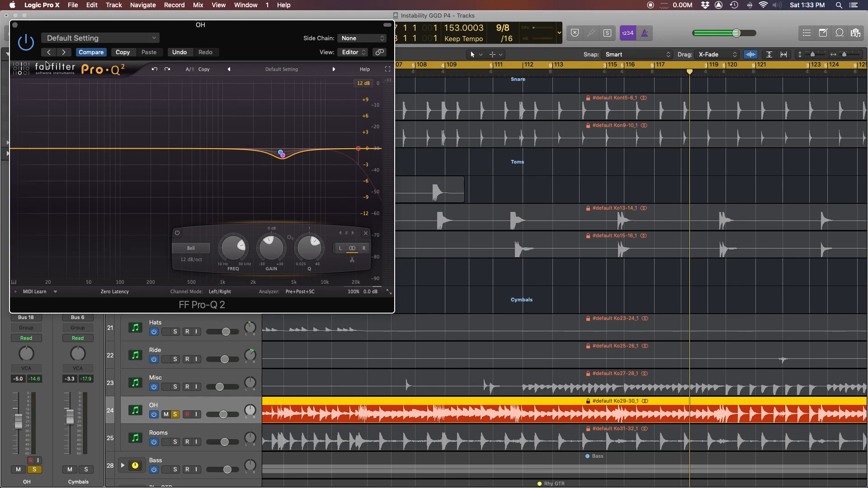
{"action": "left_click", "coordinate": [15, 28]}
Open and enable the L1 limiter on the OH track and check its attenuation at different passages during playback, closing it when done.
{"action": "left_click", "coordinate": [27, 285]}
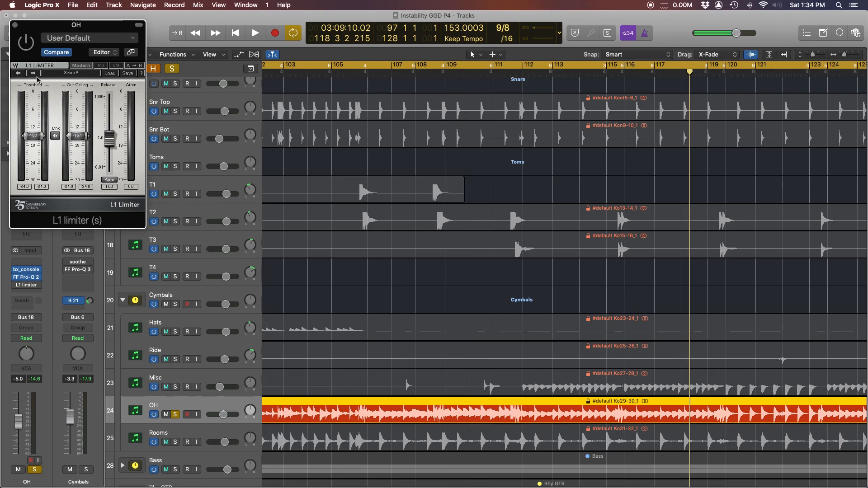
{"action": "scroll", "coordinate": [439, 221], "scroll_direction": "left", "scroll_amount": 10}
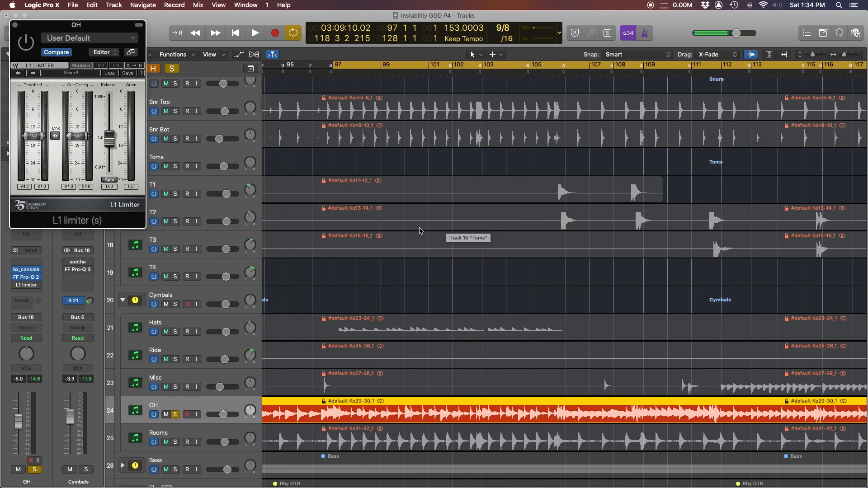
{"action": "left_click", "coordinate": [25, 42]}
{"action": "key", "text": "space"}
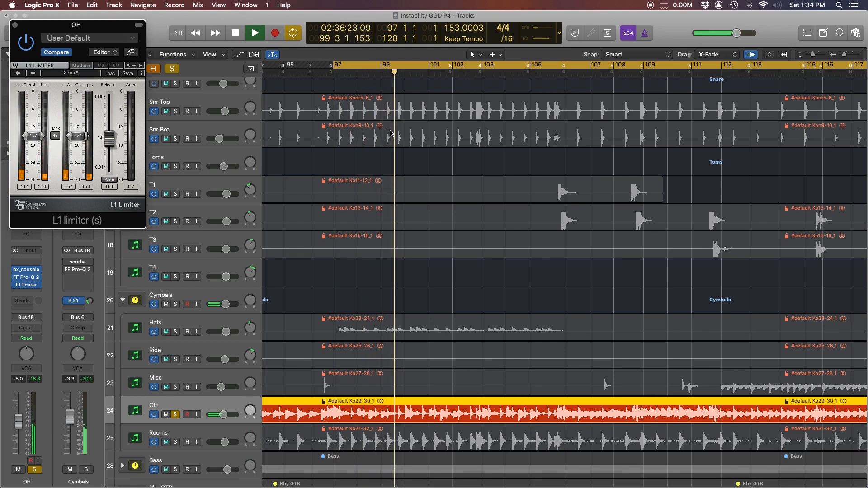
{"action": "left_click", "coordinate": [430, 68]}
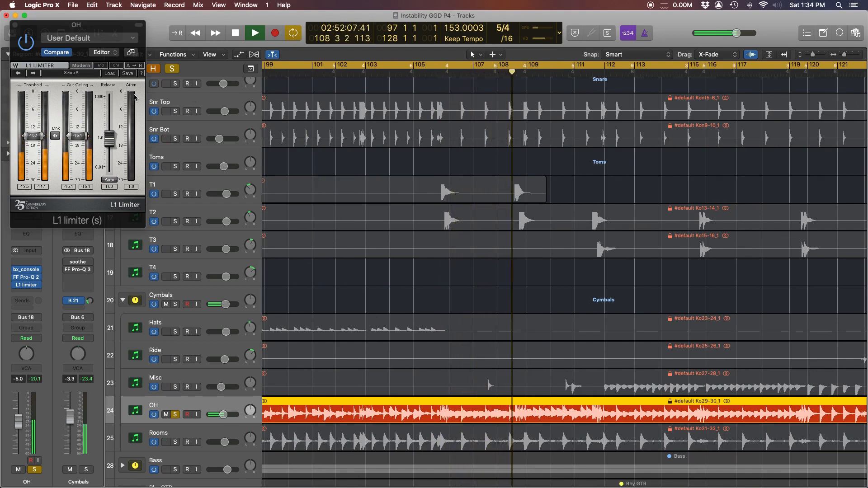
{"action": "key", "text": "space"}
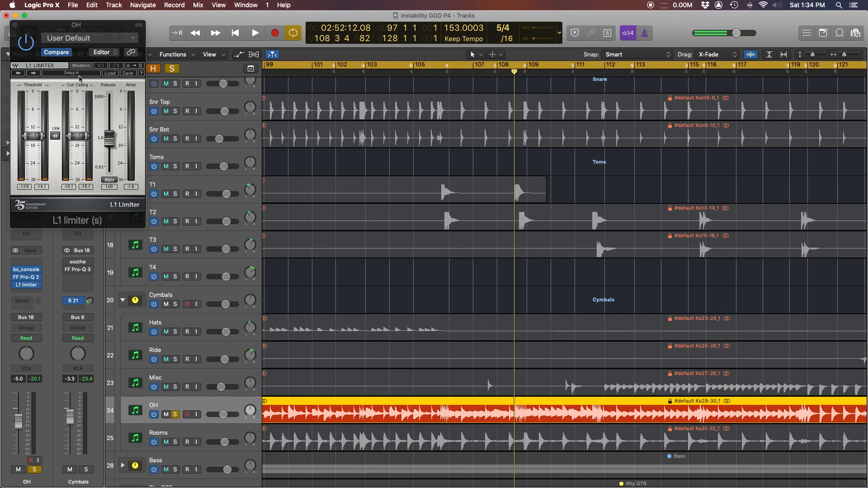
{"action": "left_click", "coordinate": [14, 24]}
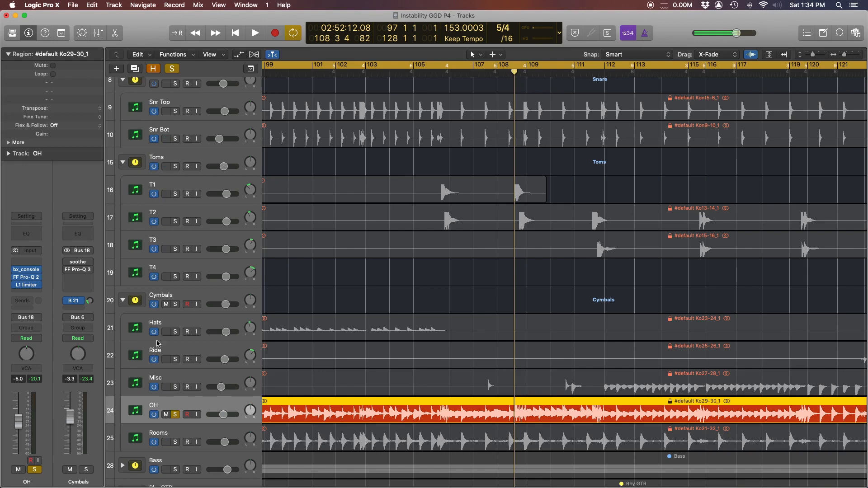
Solo the Hats, Ride and Misc tracks together with the OH track.
{"action": "left_click", "coordinate": [175, 332]}
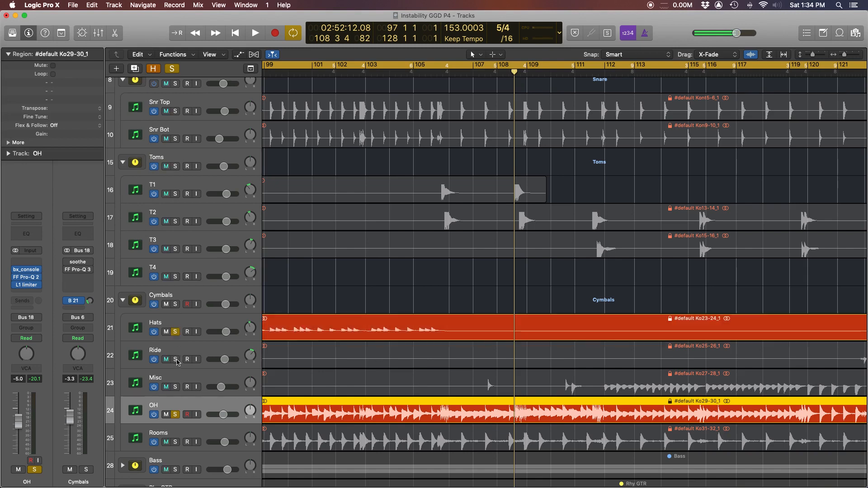
{"action": "left_click", "coordinate": [175, 359]}
{"action": "left_click", "coordinate": [175, 387]}
{"action": "scroll", "coordinate": [408, 294], "scroll_direction": "left", "scroll_amount": 2}
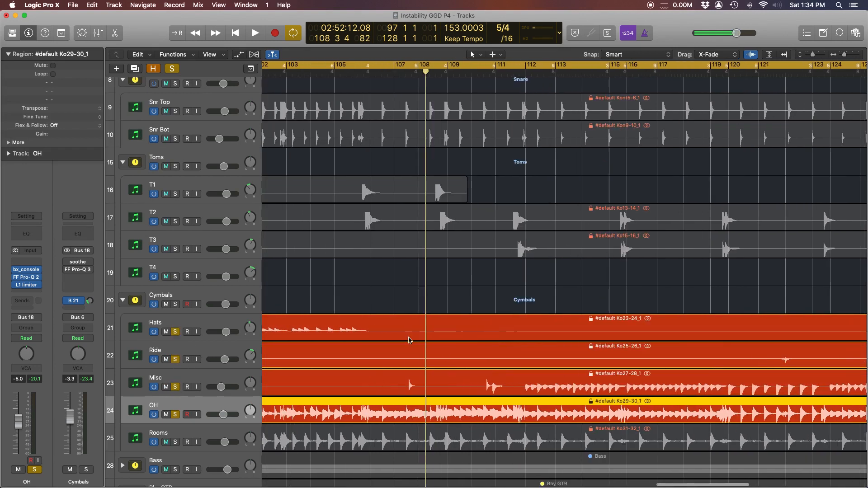
Play the soloed cymbal tracks from bar 97 and at several points further along the song, stopping when done.
{"action": "scroll", "coordinate": [385, 325], "scroll_direction": "left", "scroll_amount": 3}
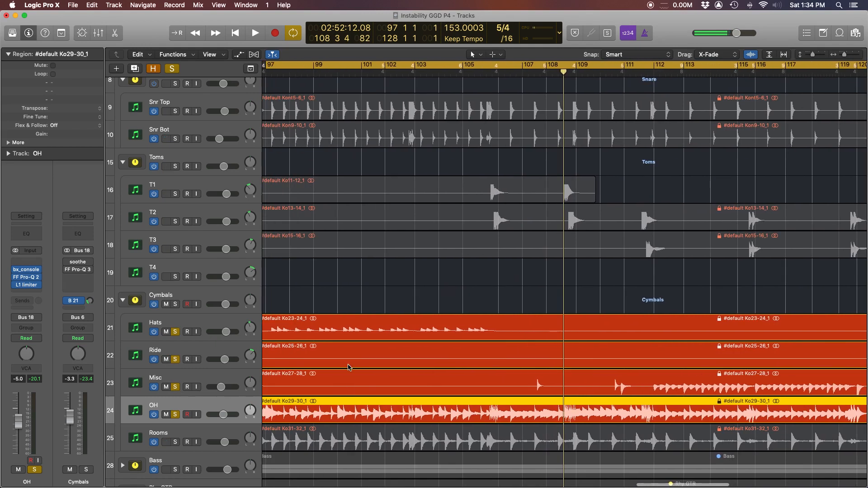
{"action": "scroll", "coordinate": [351, 366], "scroll_direction": "left", "scroll_amount": 3}
{"action": "key", "text": "space"}
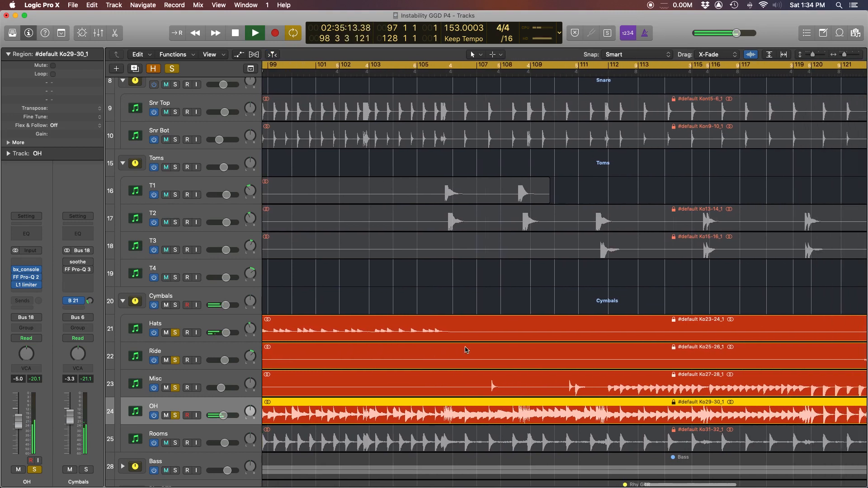
{"action": "left_click", "coordinate": [554, 69]}
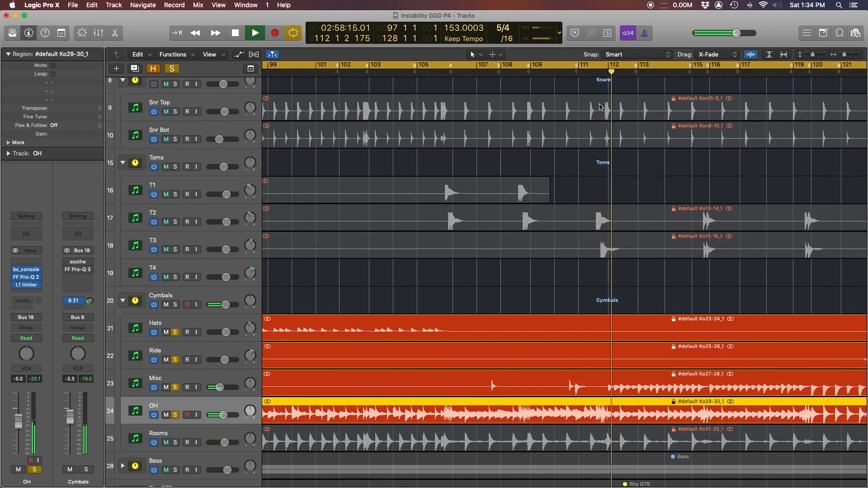
{"action": "scroll", "coordinate": [601, 107], "scroll_direction": "right", "scroll_amount": 5}
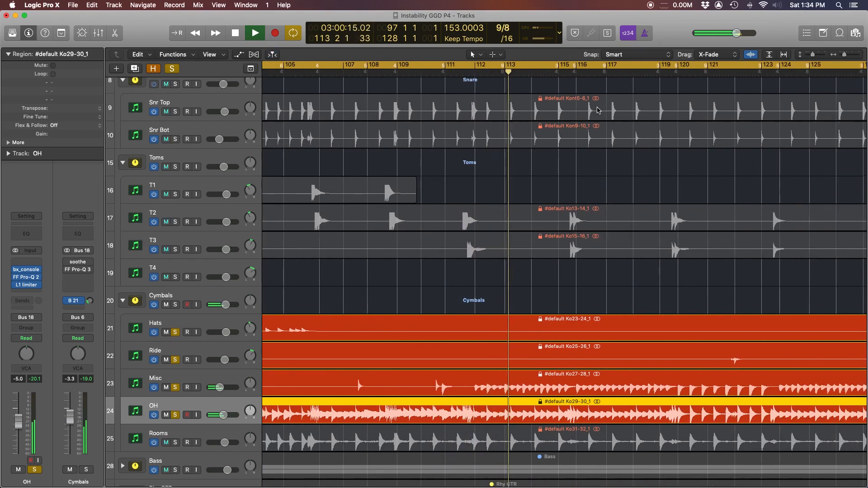
{"action": "left_click", "coordinate": [431, 73]}
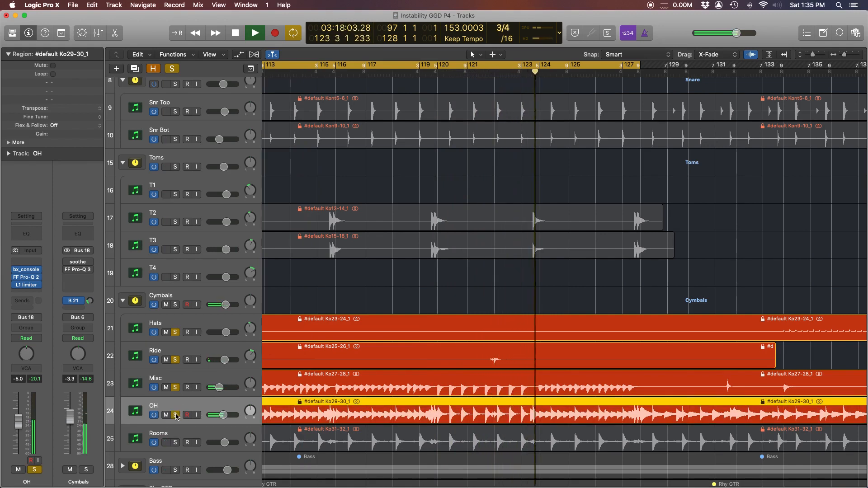
{"action": "key", "text": "space"}
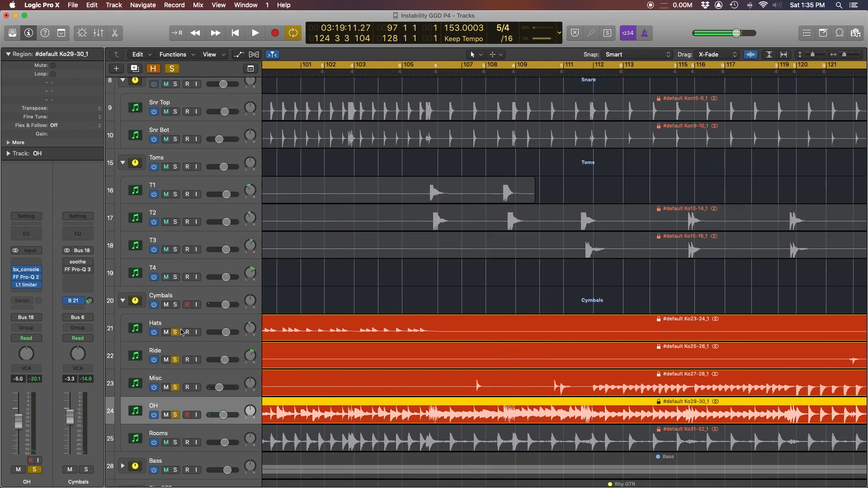
Solo the Drums Full bus alongside the cymbals and mute the Rooms track.
{"action": "scroll", "coordinate": [171, 290], "scroll_direction": "up", "scroll_amount": 5}
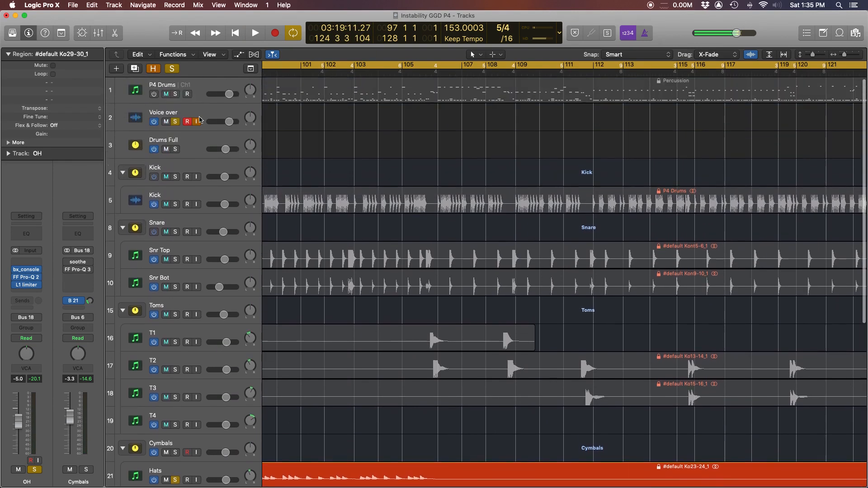
{"action": "left_click", "coordinate": [175, 150]}
{"action": "scroll", "coordinate": [201, 187], "scroll_direction": "down", "scroll_amount": 6}
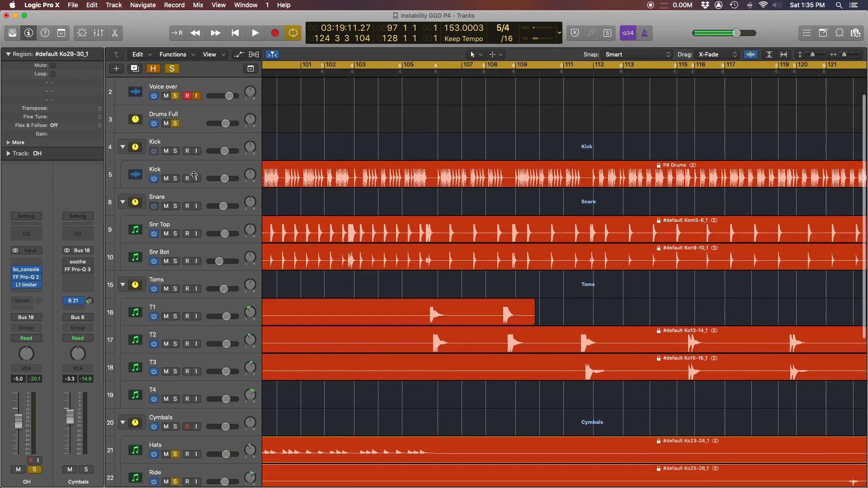
{"action": "left_click", "coordinate": [166, 398]}
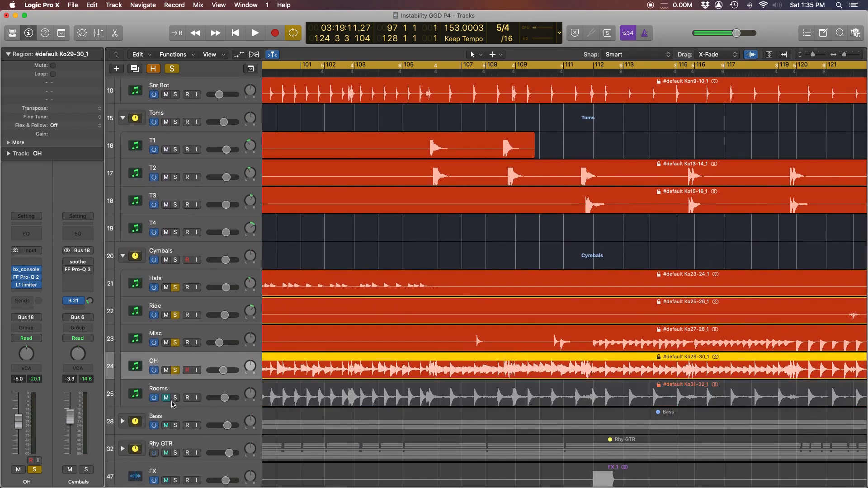
{"action": "scroll", "coordinate": [386, 321], "scroll_direction": "up", "scroll_amount": 4}
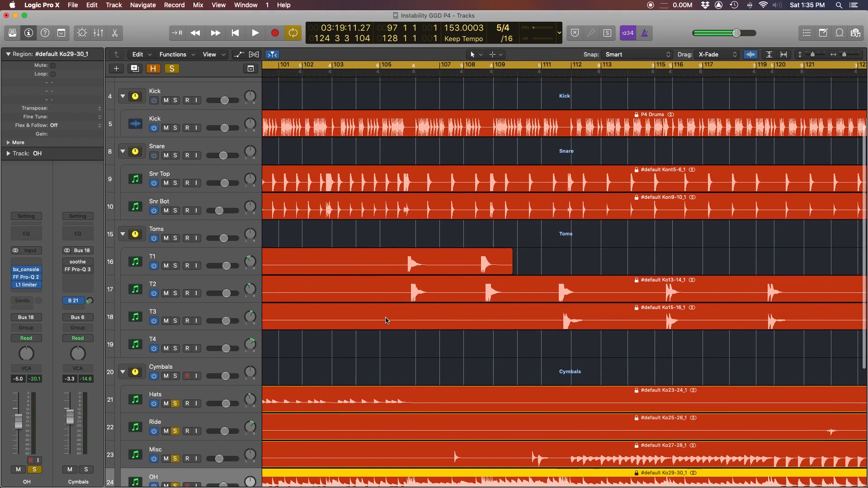
Play the full drum mix without rooms from bar 97 and again from around bar 105, stopping when done.
{"action": "scroll", "coordinate": [385, 321], "scroll_direction": "left", "scroll_amount": 4}
{"action": "scroll", "coordinate": [386, 321], "scroll_direction": "down", "scroll_amount": 2}
{"action": "key", "text": "space"}
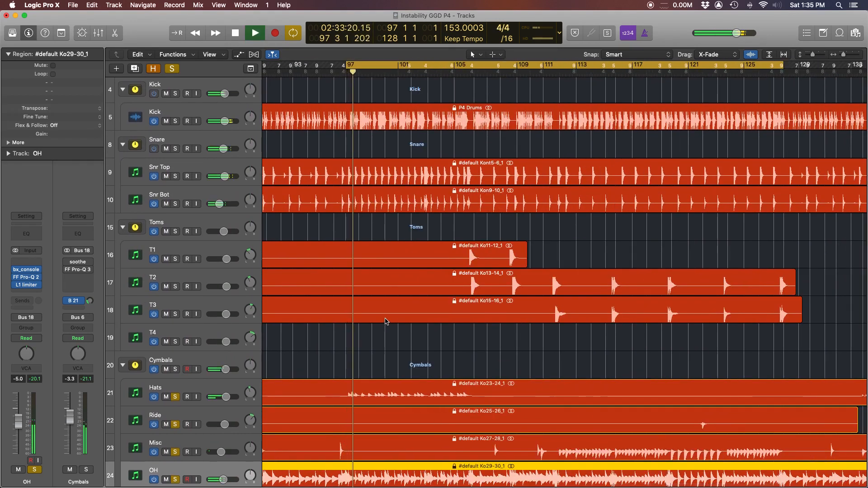
{"action": "scroll", "coordinate": [387, 322], "scroll_direction": "down", "scroll_amount": 2}
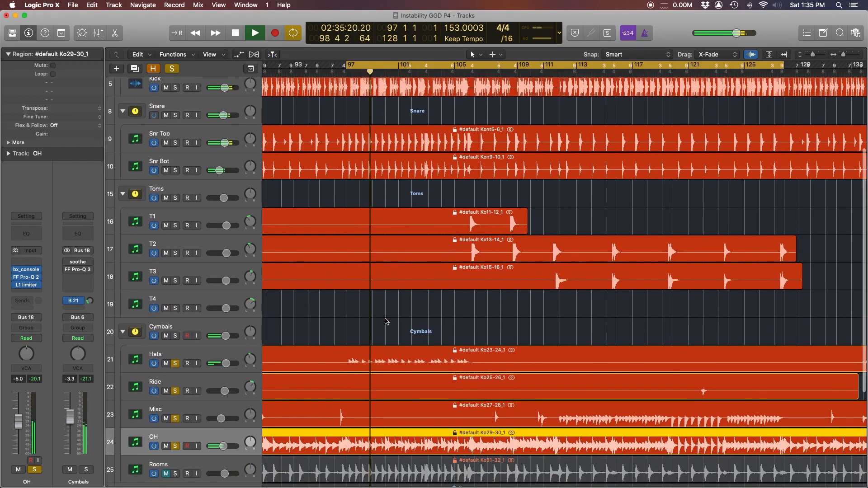
{"action": "left_click", "coordinate": [461, 73]}
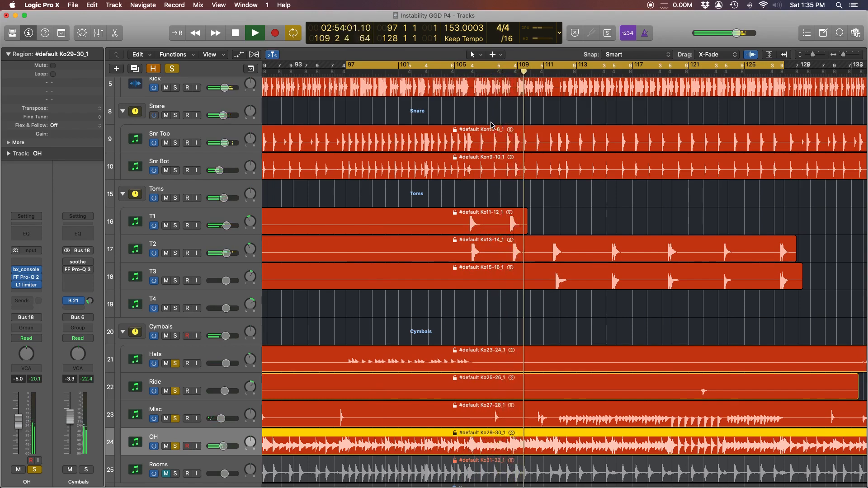
{"action": "key", "text": "space"}
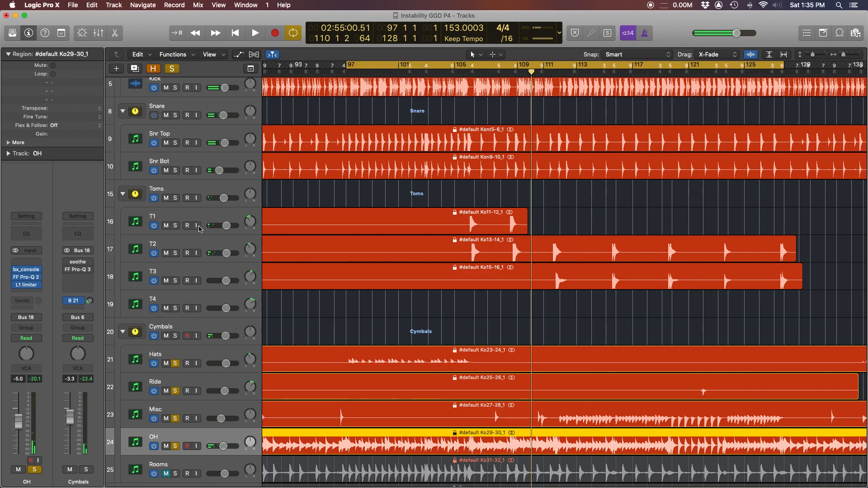
Remove the solo from the Drums Full bus and from the OH, Misc, Ride and Hats tracks.
{"action": "scroll", "coordinate": [200, 233], "scroll_direction": "up", "scroll_amount": 2}
{"action": "scroll", "coordinate": [199, 234], "scroll_direction": "up", "scroll_amount": 4}
{"action": "left_click", "coordinate": [175, 145]}
{"action": "scroll", "coordinate": [182, 187], "scroll_direction": "down", "scroll_amount": 12}
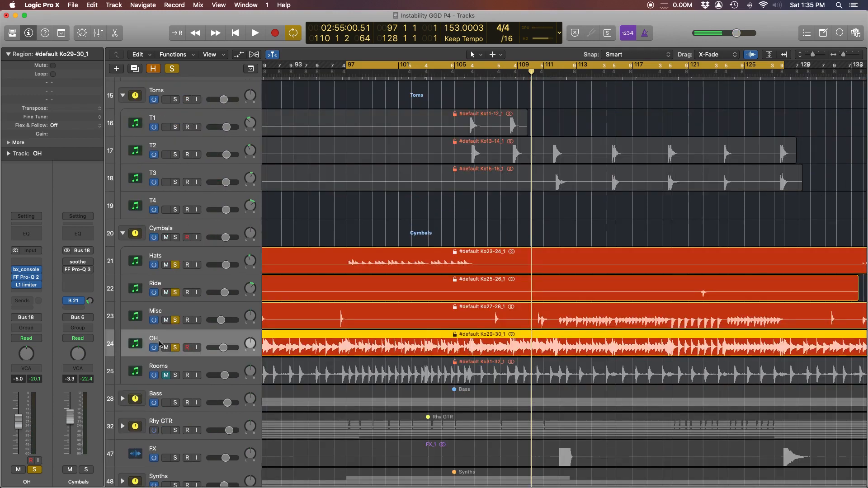
{"action": "left_click", "coordinate": [175, 348]}
{"action": "left_click", "coordinate": [175, 320]}
{"action": "left_click", "coordinate": [175, 292]}
{"action": "left_click", "coordinate": [176, 265]}
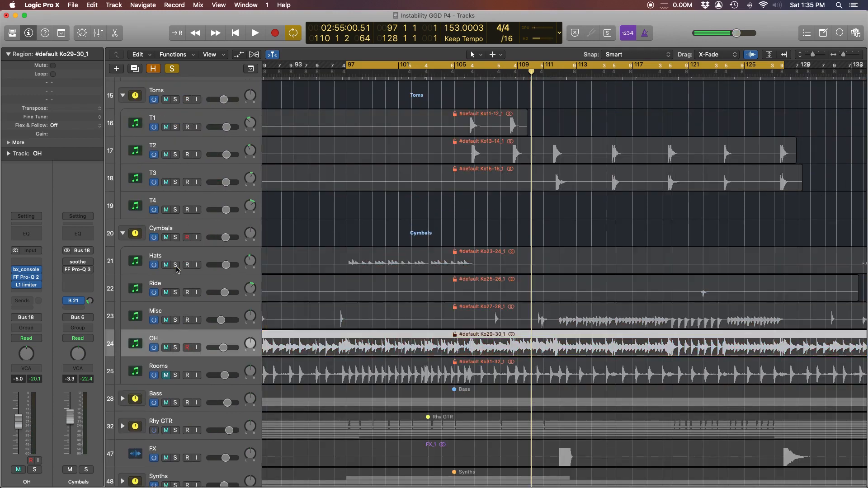
Select the Rooms track, unmute it and solo it.
{"action": "left_click", "coordinate": [169, 362]}
{"action": "left_click", "coordinate": [166, 375]}
{"action": "left_click", "coordinate": [175, 376]}
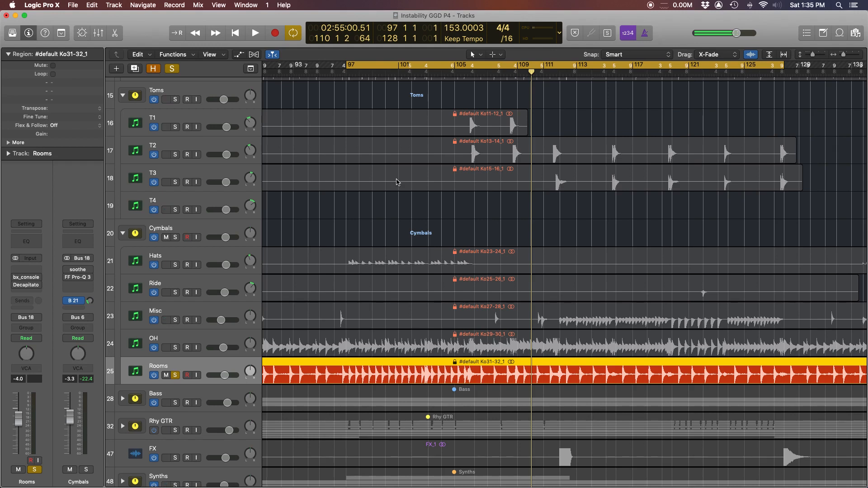
Listen to the soloed Rooms track from bar 97 and at a passage around the tom hits, stopping when done.
{"action": "scroll", "coordinate": [395, 182], "scroll_direction": "right", "scroll_amount": 1}
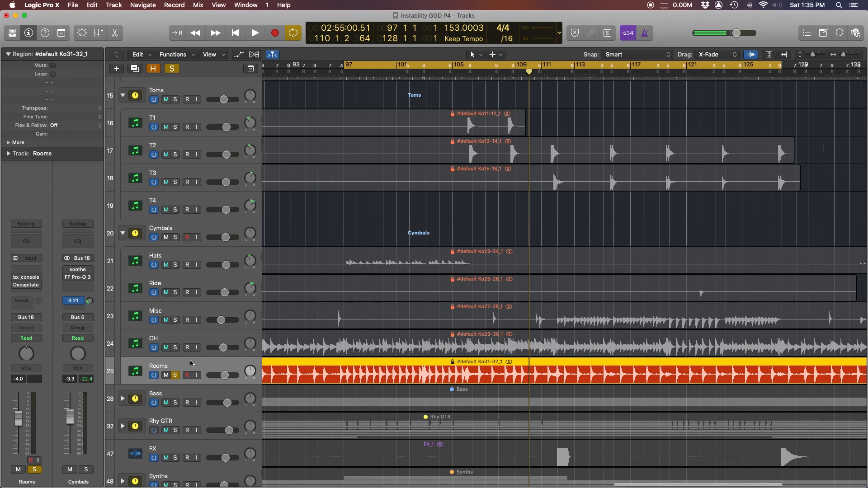
{"action": "scroll", "coordinate": [212, 372], "scroll_direction": "left", "scroll_amount": 1}
{"action": "scroll", "coordinate": [411, 279], "scroll_direction": "up", "scroll_amount": 5}
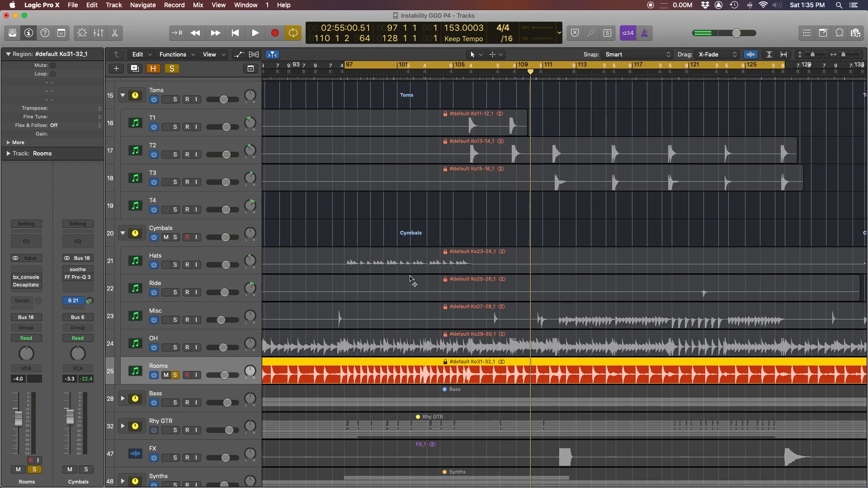
{"action": "scroll", "coordinate": [411, 279], "scroll_direction": "left", "scroll_amount": 2}
{"action": "scroll", "coordinate": [397, 296], "scroll_direction": "left", "scroll_amount": 2}
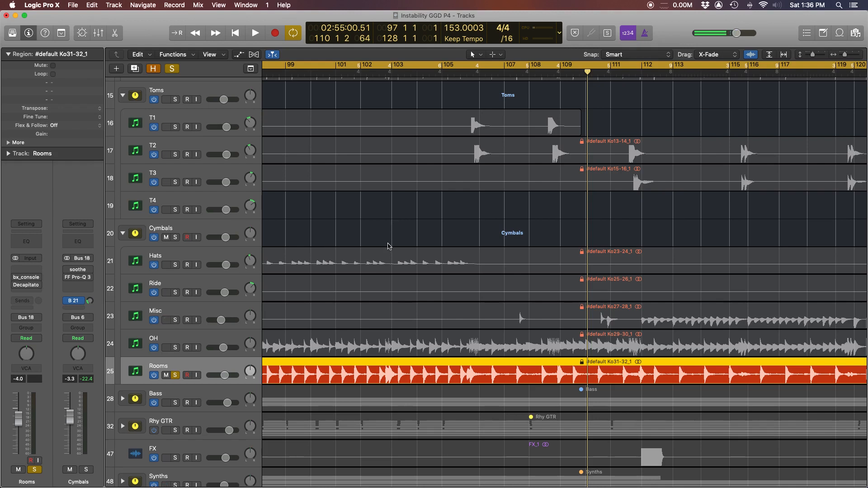
{"action": "scroll", "coordinate": [388, 247], "scroll_direction": "left", "scroll_amount": 5}
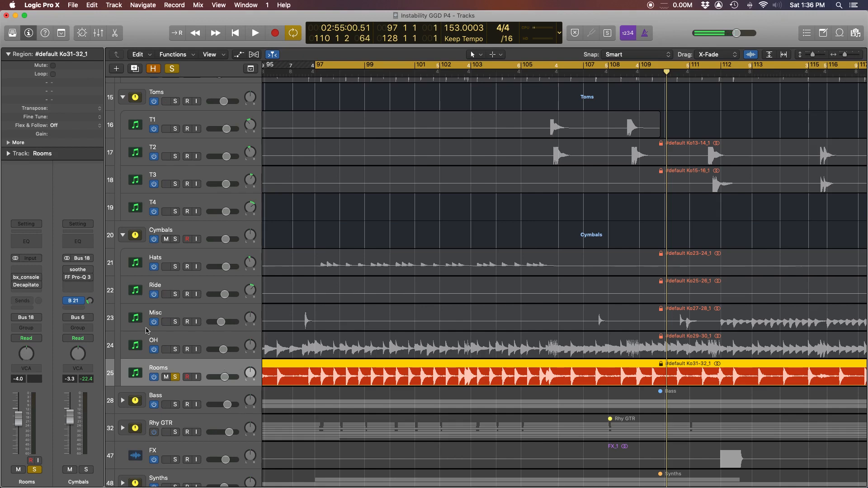
{"action": "key", "text": "space"}
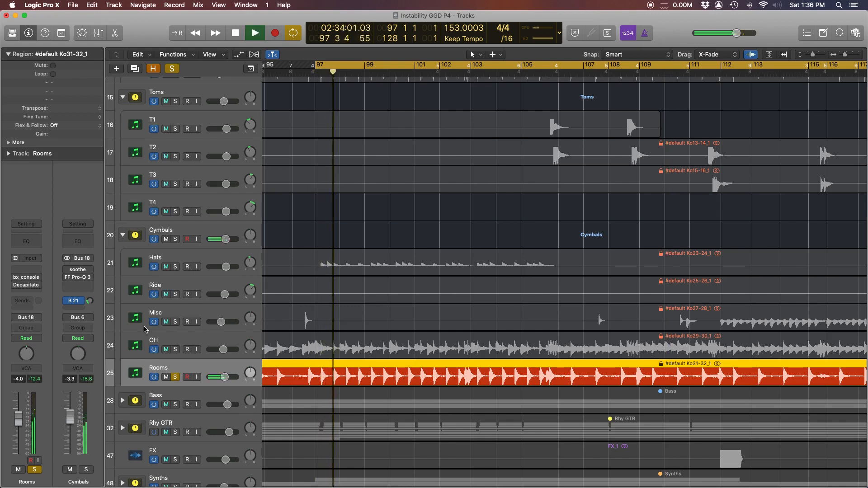
{"action": "scroll", "coordinate": [535, 127], "scroll_direction": "right", "scroll_amount": 5}
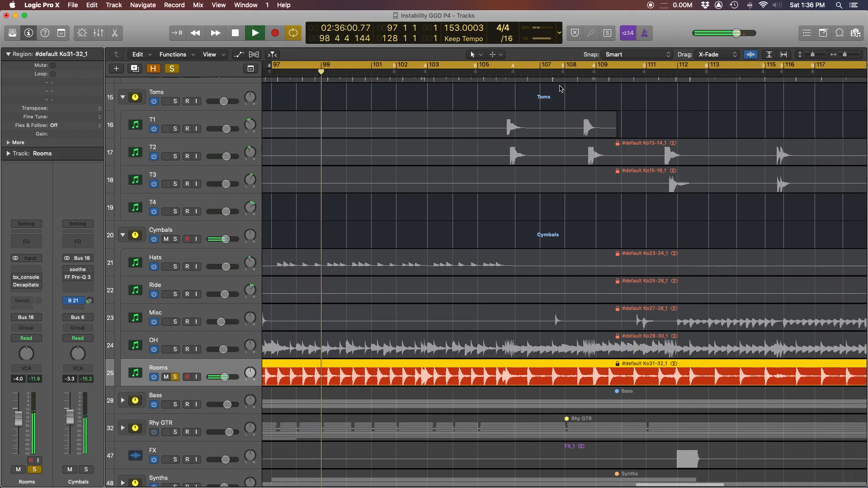
{"action": "left_click", "coordinate": [594, 127]}
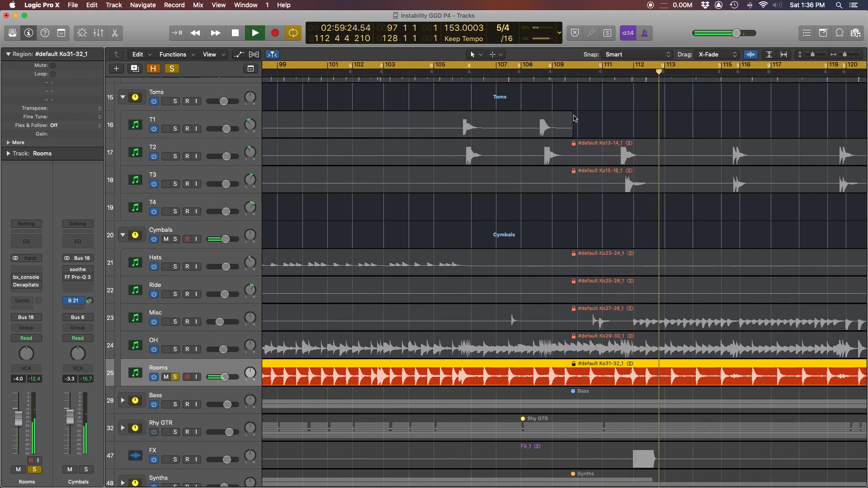
{"action": "scroll", "coordinate": [537, 159], "scroll_direction": "right", "scroll_amount": 5}
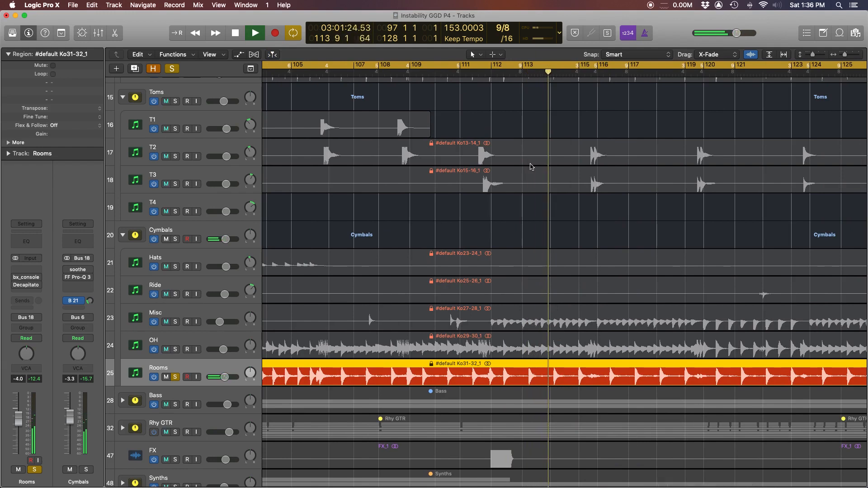
{"action": "key", "text": "space"}
{"action": "scroll", "coordinate": [569, 381], "scroll_direction": "left", "scroll_amount": 3}
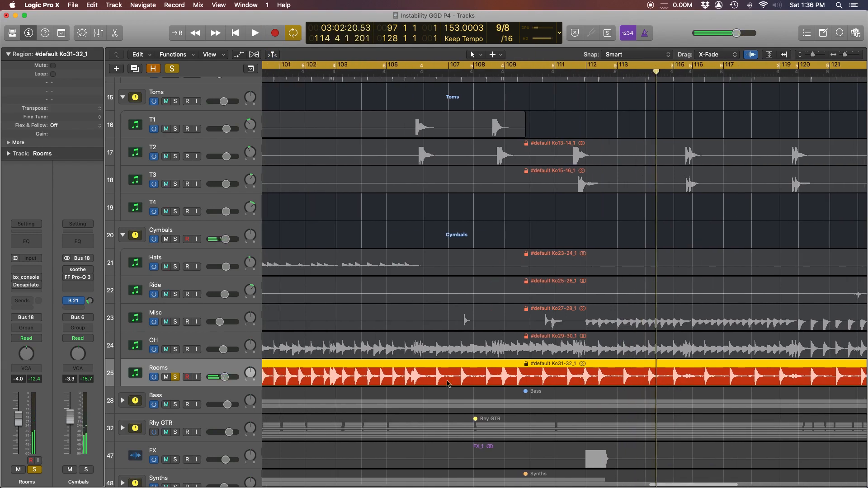
{"action": "scroll", "coordinate": [570, 375], "scroll_direction": "right", "scroll_amount": 3}
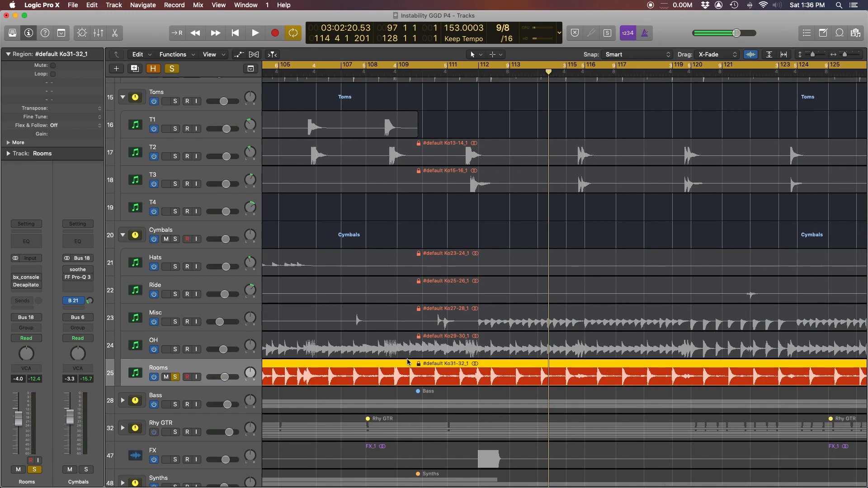
{"action": "scroll", "coordinate": [407, 362], "scroll_direction": "up", "scroll_amount": 1}
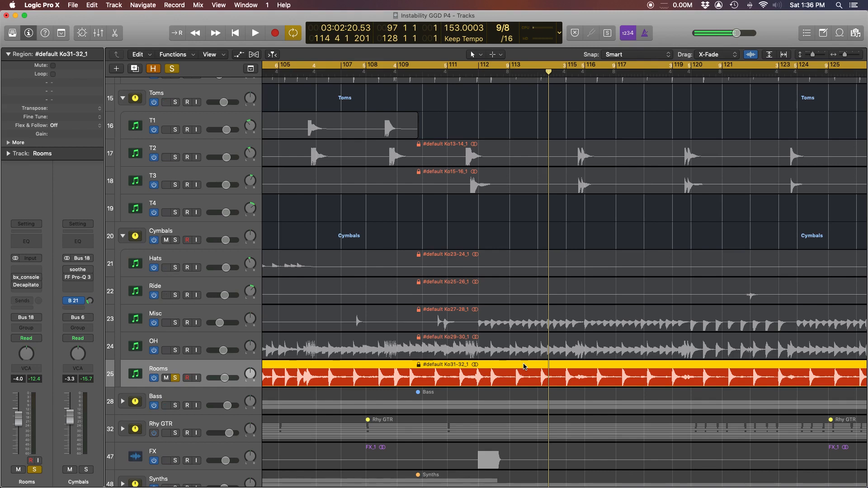
{"action": "scroll", "coordinate": [426, 371], "scroll_direction": "left", "scroll_amount": 5}
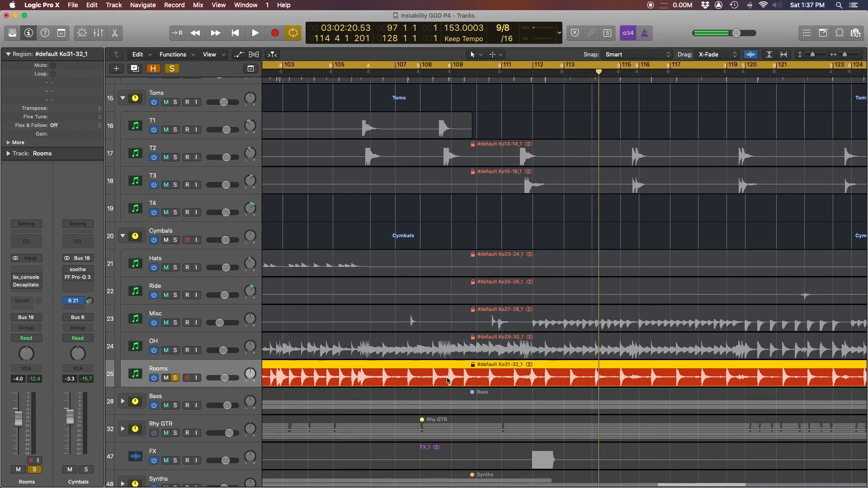
{"action": "scroll", "coordinate": [460, 379], "scroll_direction": "left", "scroll_amount": 10}
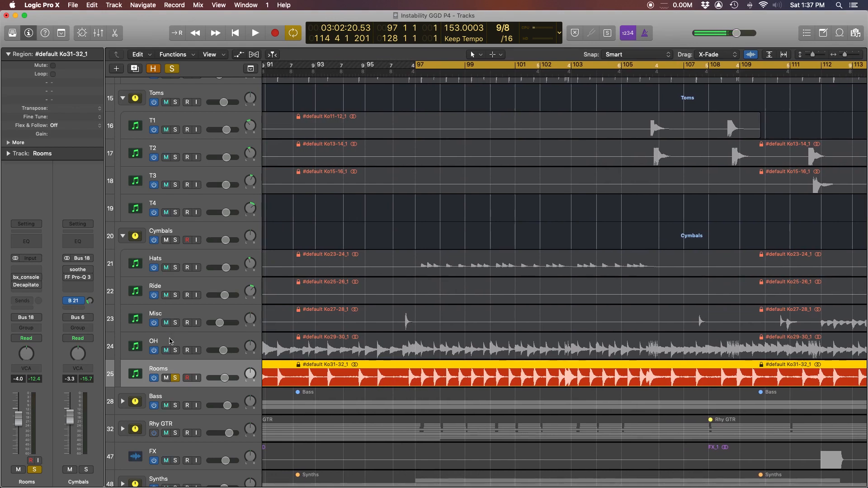
Open the bx_console SSL 4000 E on the Rooms track and place its window clear of the channel strips.
{"action": "scroll", "coordinate": [213, 265], "scroll_direction": "up", "scroll_amount": 2}
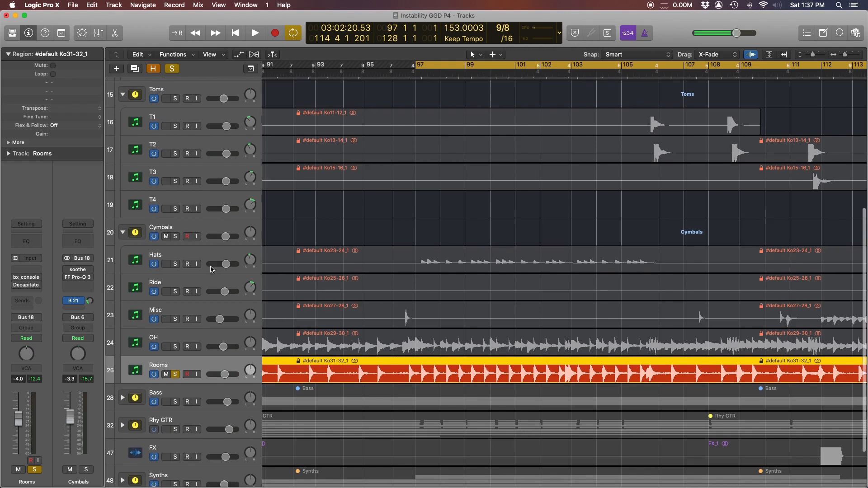
{"action": "scroll", "coordinate": [523, 298], "scroll_direction": "up", "scroll_amount": 2}
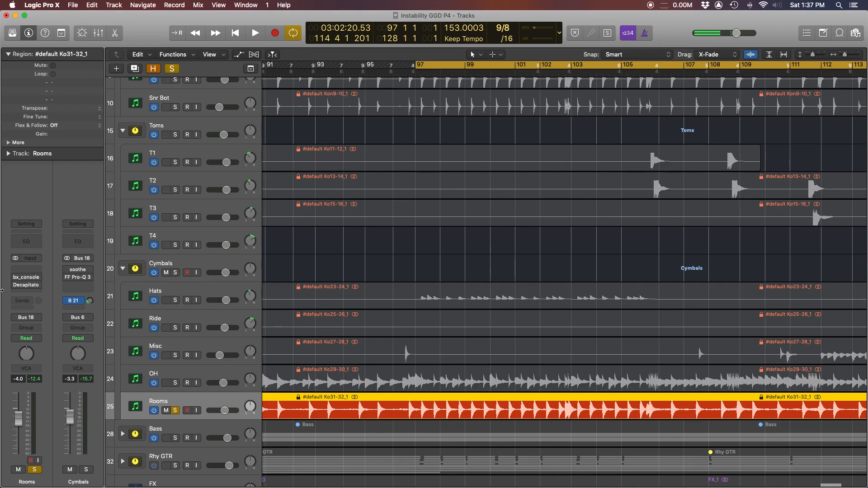
{"action": "left_click", "coordinate": [26, 281]}
{"action": "left_click", "coordinate": [39, 104]}
{"action": "left_click_drag", "start_coordinate": [113, 25], "coordinate": [290, 19]}
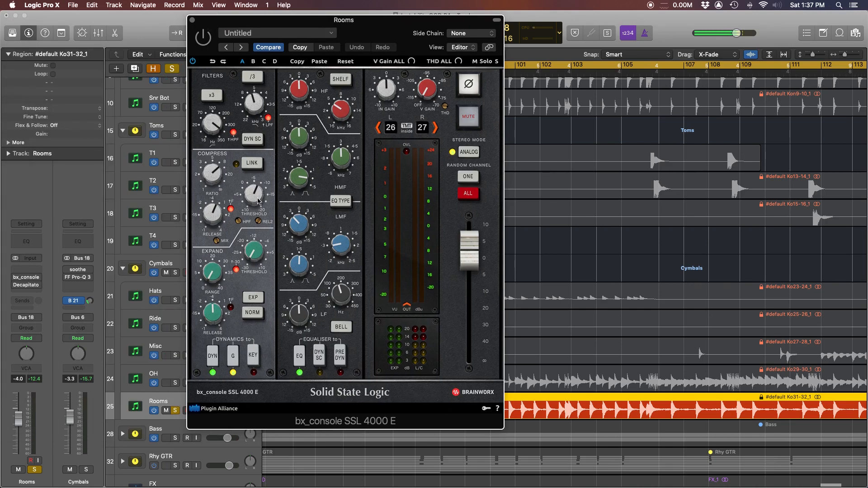
Examine the compressor, filter and EQ settings of the Rooms console strip, switching its low-pass filter off and back on.
{"action": "left_click", "coordinate": [216, 214]}
{"action": "left_click", "coordinate": [216, 215]}
{"action": "left_click", "coordinate": [205, 179]}
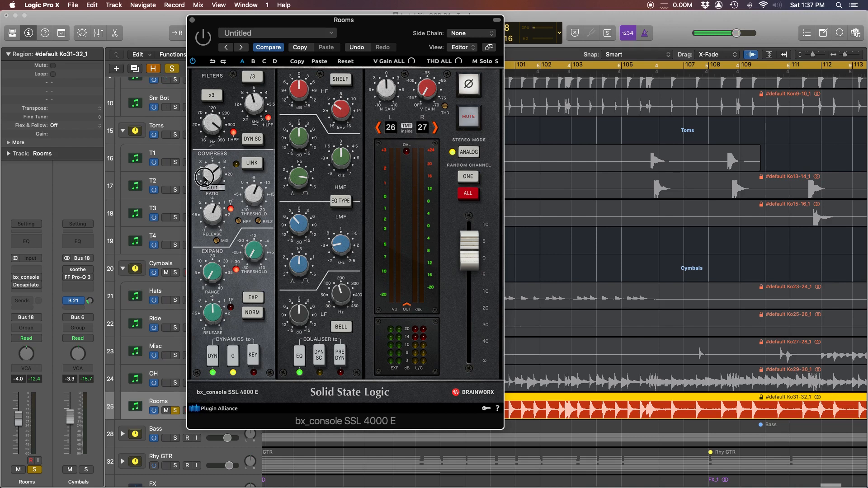
{"action": "left_click", "coordinate": [206, 120]}
{"action": "left_click", "coordinate": [256, 108]}
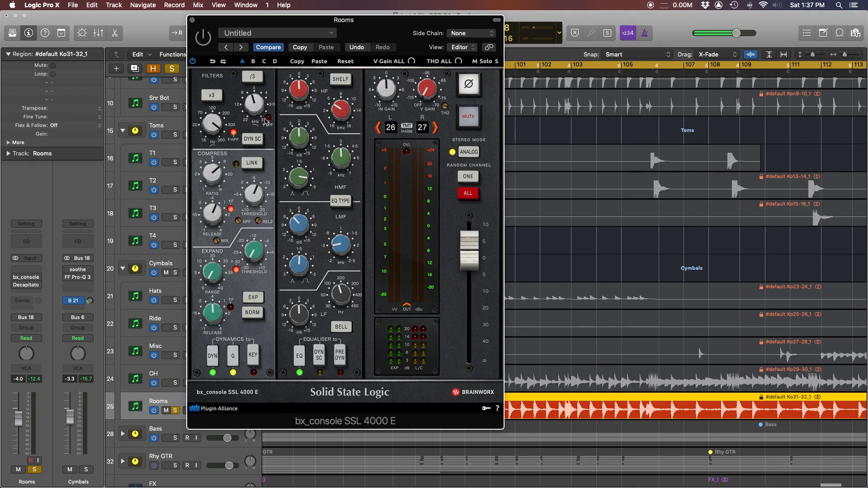
{"action": "left_click", "coordinate": [269, 119]}
{"action": "mouse_move", "coordinate": [298, 231]}
{"action": "mouse_move", "coordinate": [342, 247]}
Play the soloed Rooms track through the tom hits, comparing the console strip's G and DYN switches off and on.
{"action": "left_click_drag", "start_coordinate": [320, 23], "coordinate": [499, 23]}
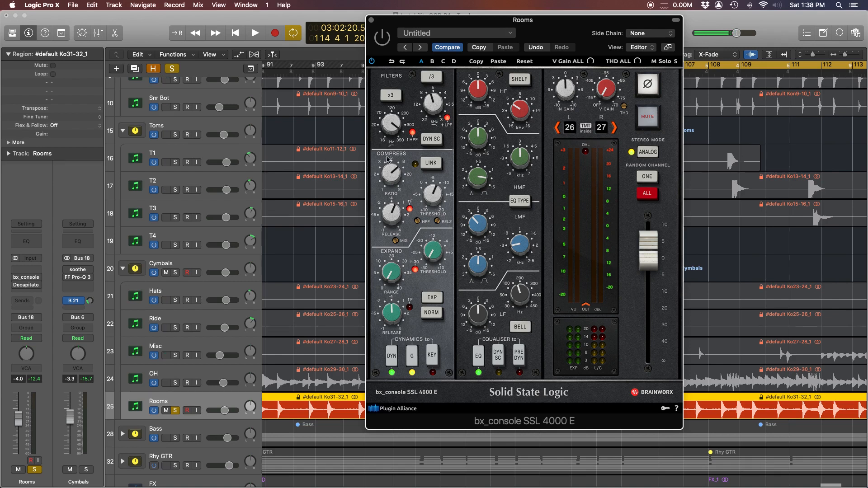
{"action": "left_click_drag", "start_coordinate": [410, 22], "coordinate": [98, 40]}
{"action": "key", "text": "space"}
{"action": "left_click", "coordinate": [104, 41]}
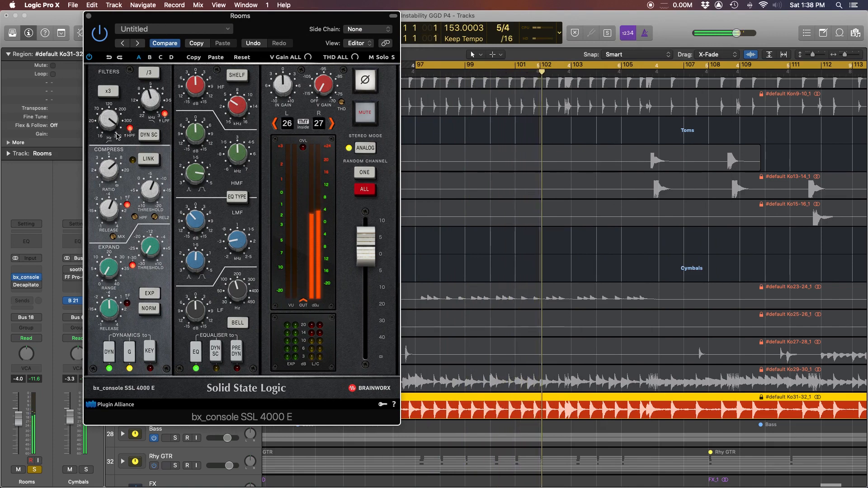
{"action": "left_click", "coordinate": [130, 355]}
{"action": "left_click", "coordinate": [130, 355]}
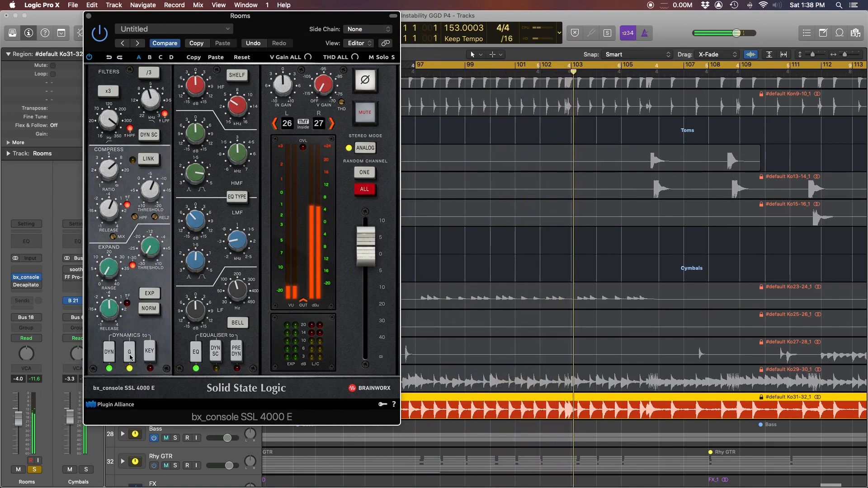
{"action": "left_click", "coordinate": [109, 353]}
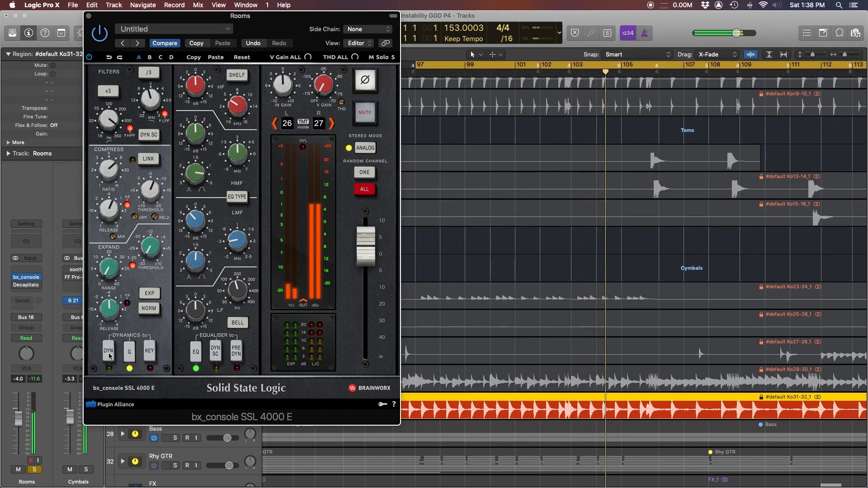
{"action": "left_click", "coordinate": [109, 355]}
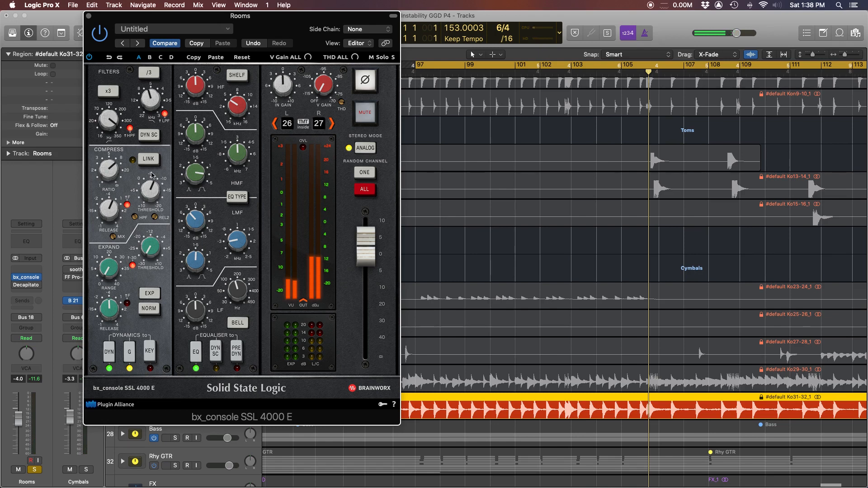
{"action": "left_click", "coordinate": [648, 75]}
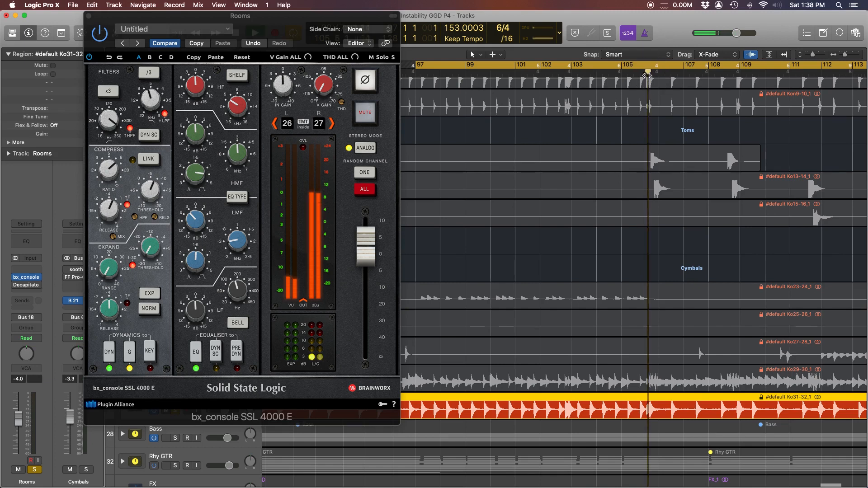
{"action": "scroll", "coordinate": [680, 85], "scroll_direction": "right", "scroll_amount": 6}
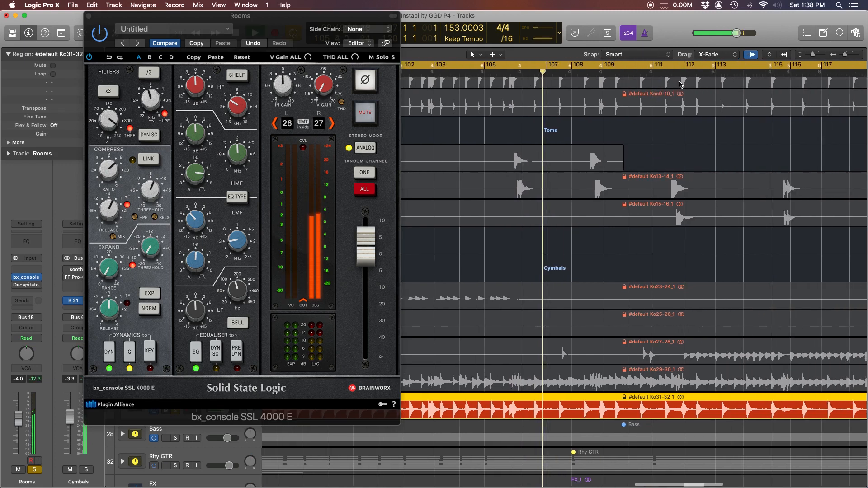
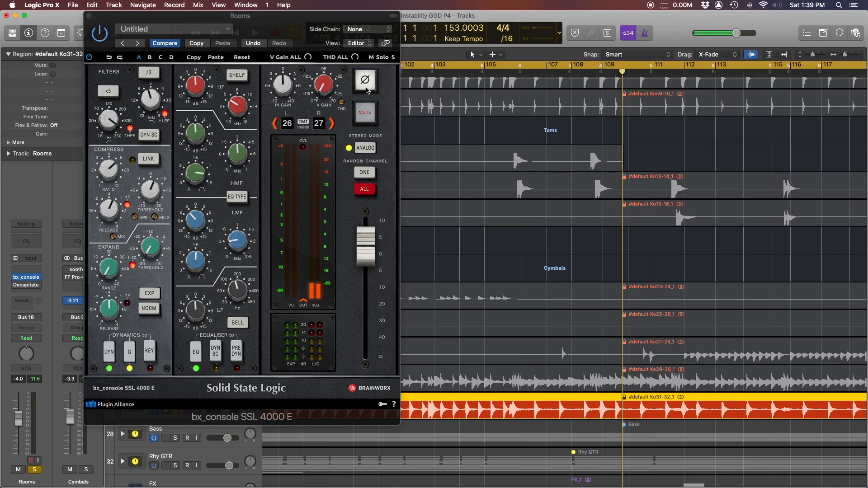
Solo the Drums Full bus and move the Rooms console plug-in window clear of the track controls.
{"action": "left_click", "coordinate": [306, 16]}
{"action": "left_click_drag", "start_coordinate": [306, 16], "coordinate": [650, 28]}
{"action": "scroll", "coordinate": [262, 173], "scroll_direction": "up", "scroll_amount": 6}
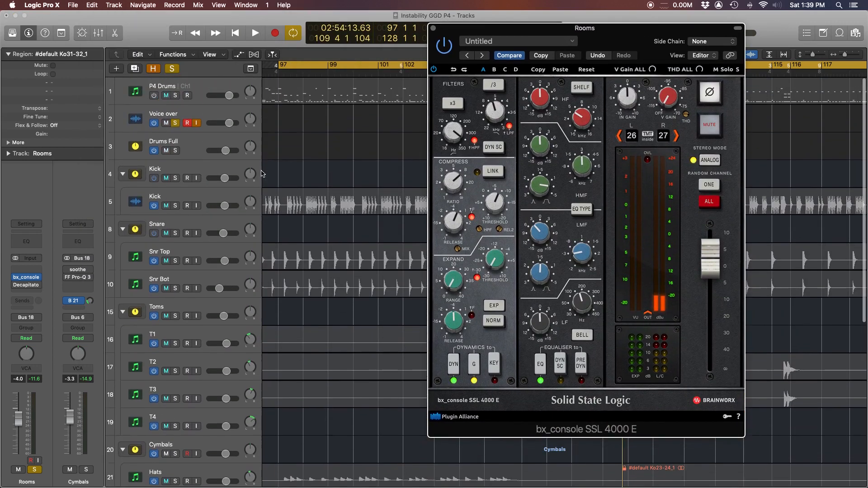
{"action": "left_click", "coordinate": [176, 151]}
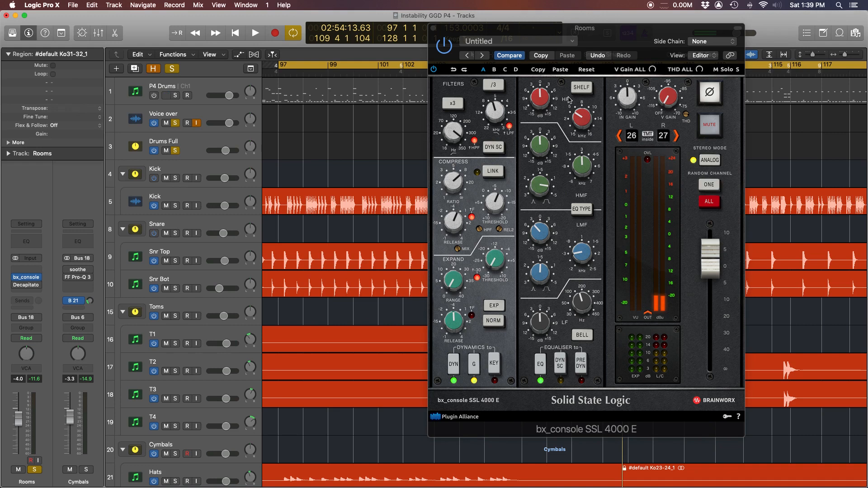
{"action": "left_click_drag", "start_coordinate": [649, 41], "coordinate": [538, 51]}
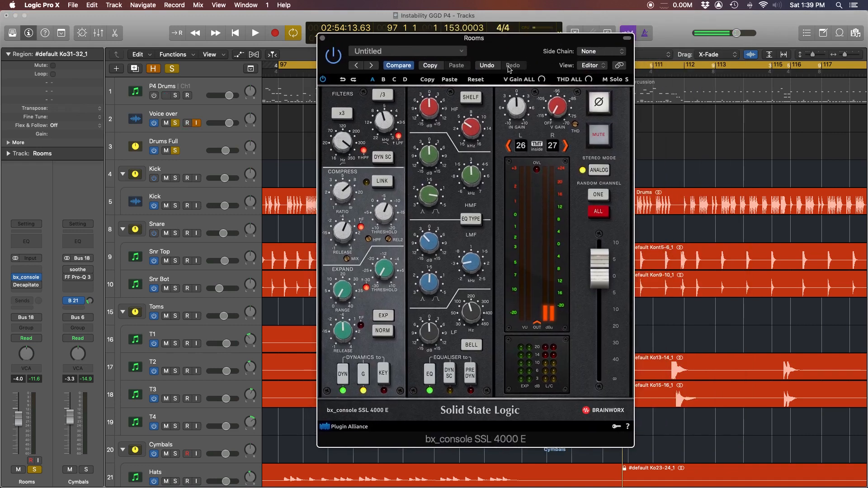
{"action": "scroll", "coordinate": [276, 176], "scroll_direction": "down", "scroll_amount": 6}
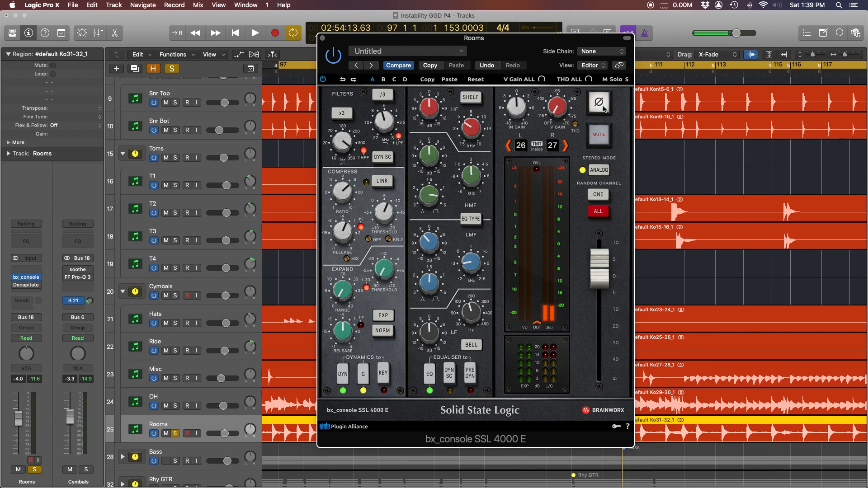
{"action": "left_click_drag", "start_coordinate": [501, 43], "coordinate": [538, 47]}
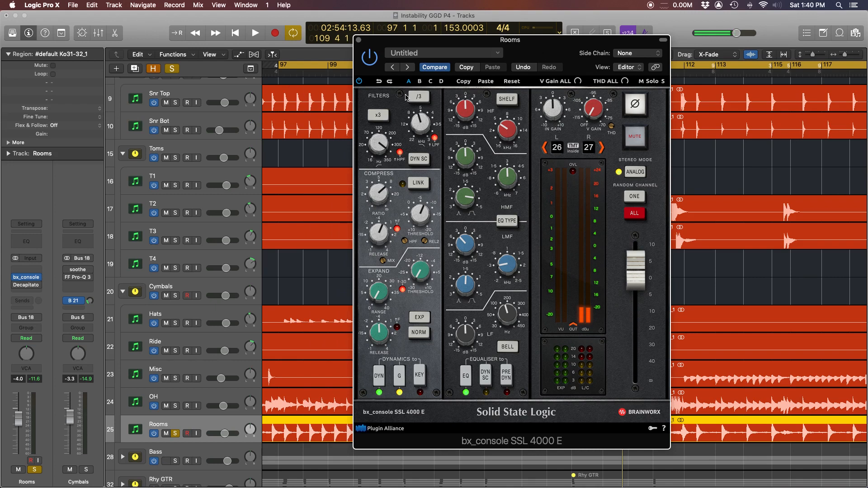
Play the full drums and compare the Rooms track with its phase inversion off and on, leaving it engaged.
{"action": "key", "text": "space"}
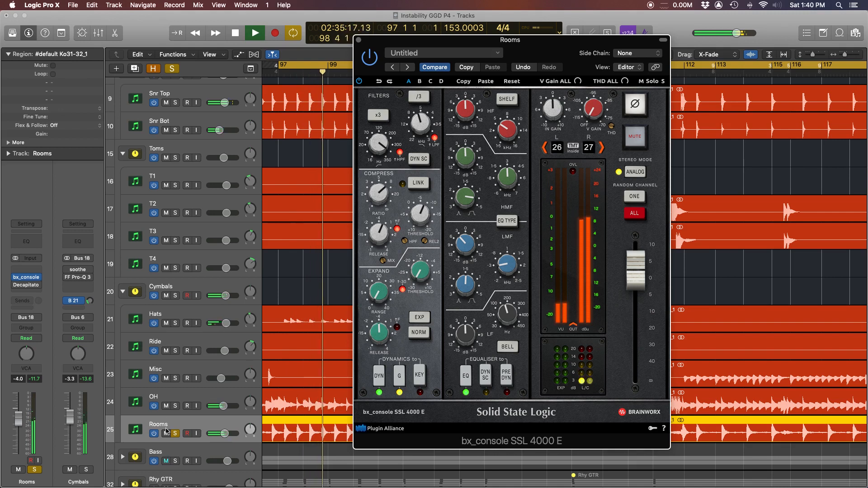
{"action": "left_click", "coordinate": [633, 106]}
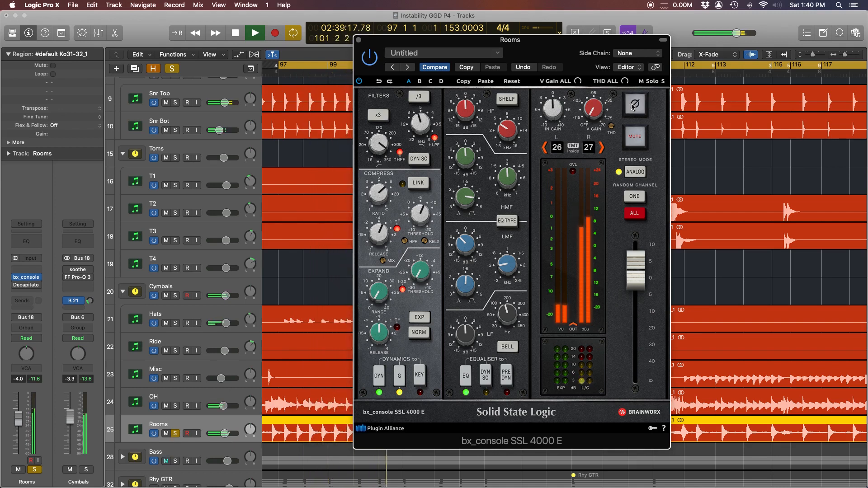
{"action": "left_click", "coordinate": [633, 105]}
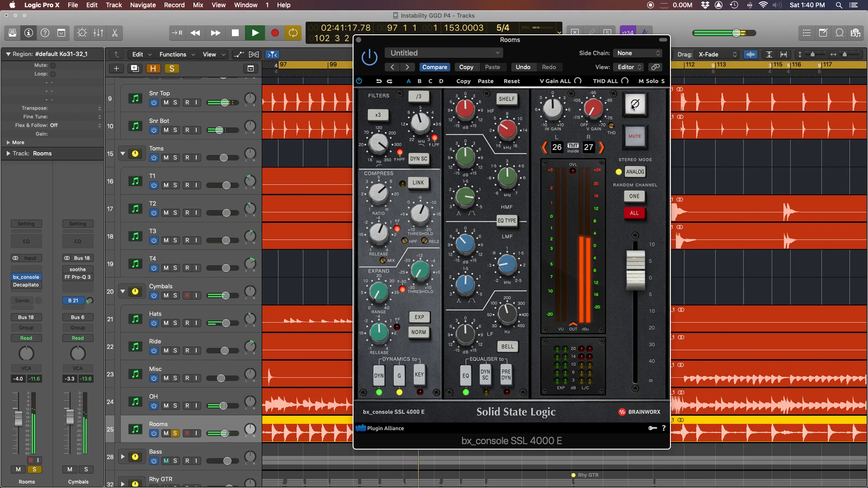
{"action": "left_click", "coordinate": [633, 105]}
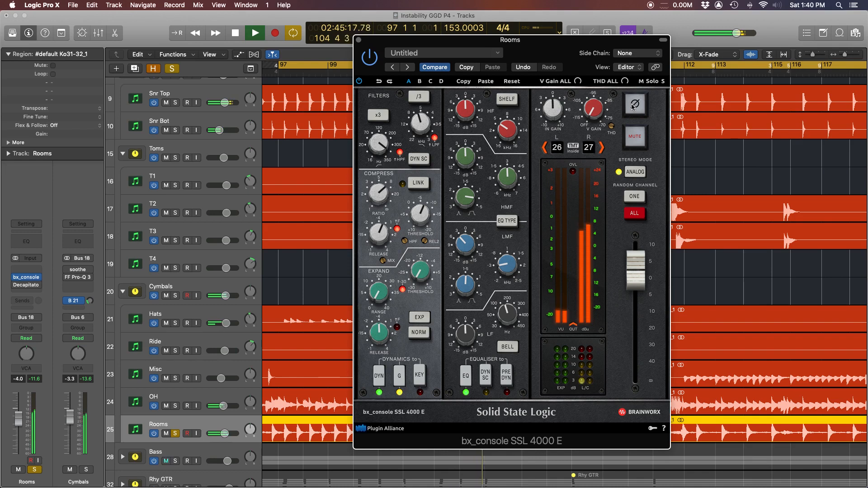
{"action": "left_click", "coordinate": [633, 105]}
{"action": "left_click", "coordinate": [633, 105]}
{"action": "key", "text": "space"}
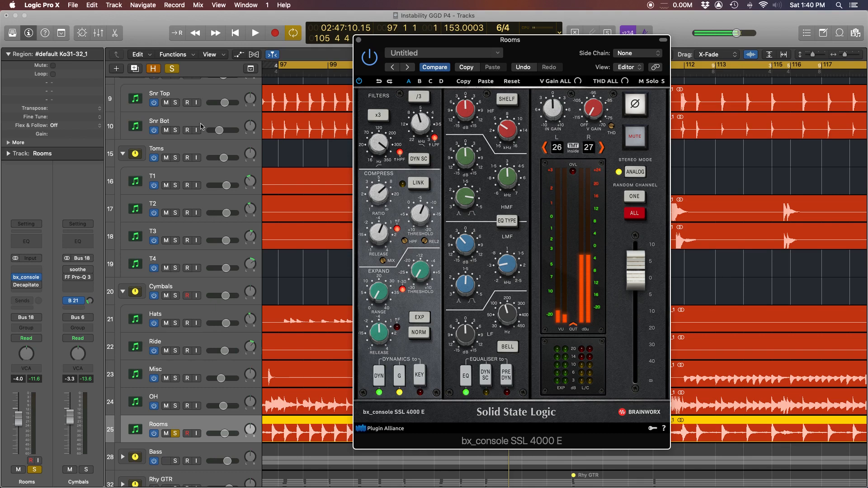
Open the Decapitator on the Rooms track, separate the two plug-in windows and close the bx_console SSL 4000 E.
{"action": "scroll", "coordinate": [155, 351], "scroll_direction": "down", "scroll_amount": 1}
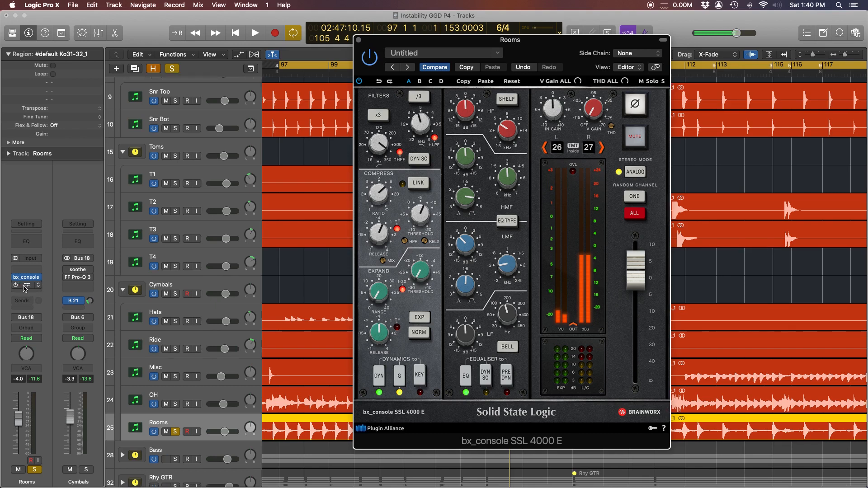
{"action": "left_click", "coordinate": [27, 286]}
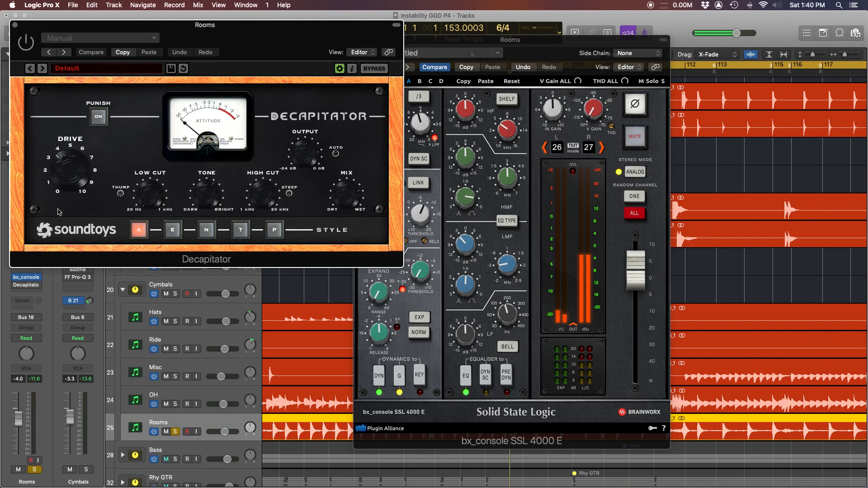
{"action": "left_click", "coordinate": [341, 194]}
{"action": "left_click_drag", "start_coordinate": [196, 25], "coordinate": [226, 25]}
{"action": "left_click", "coordinate": [535, 45]}
{"action": "left_click_drag", "start_coordinate": [535, 45], "coordinate": [636, 45]}
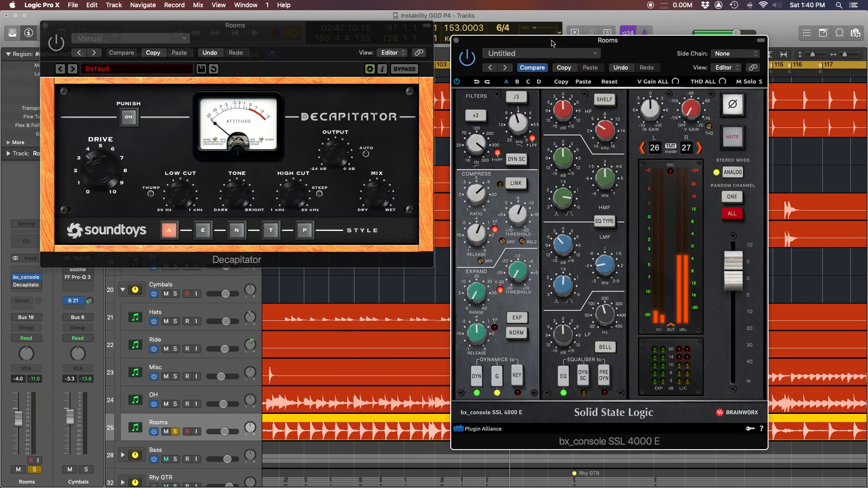
{"action": "left_click", "coordinate": [455, 40]}
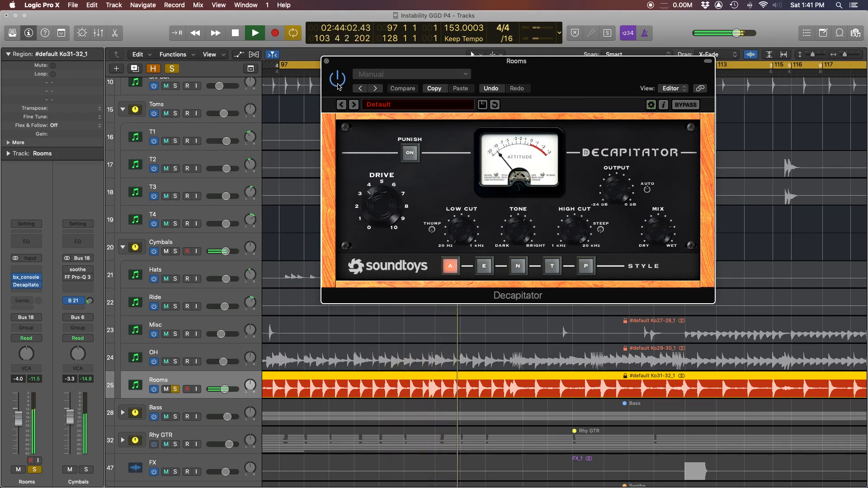
Stop playback, close the Decapitator window and solo the Drums Full bus.
{"action": "key", "text": "space"}
{"action": "left_click", "coordinate": [327, 61]}
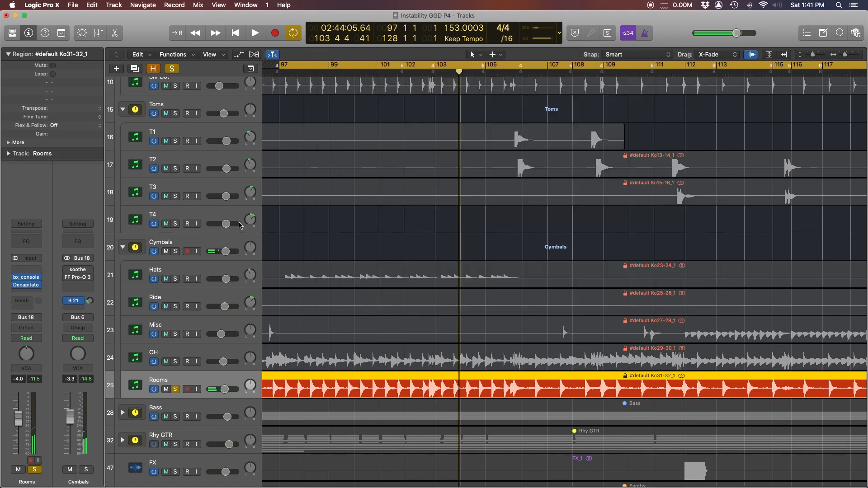
{"action": "scroll", "coordinate": [322, 181], "scroll_direction": "up", "scroll_amount": 7}
{"action": "key", "text": "super+a"}
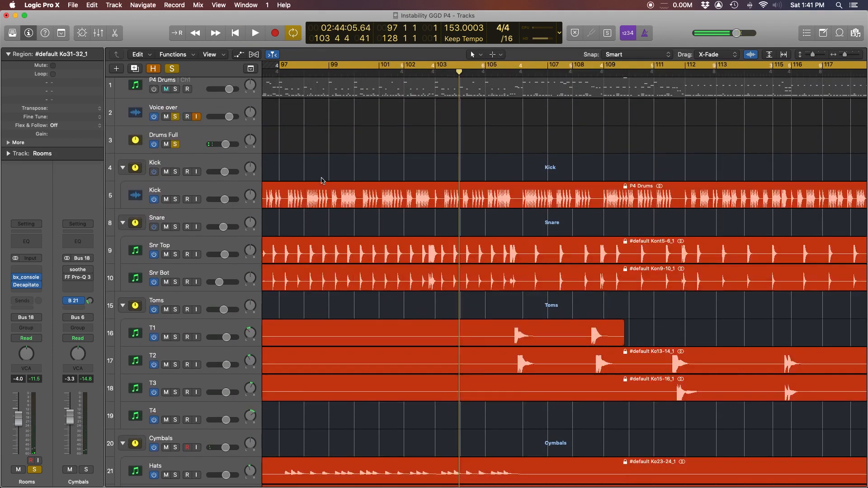
Compare the Rooms track's Decapitator bypassed and active while listening to the full drums from bar 97.
{"action": "scroll", "coordinate": [322, 180], "scroll_direction": "down", "scroll_amount": 9}
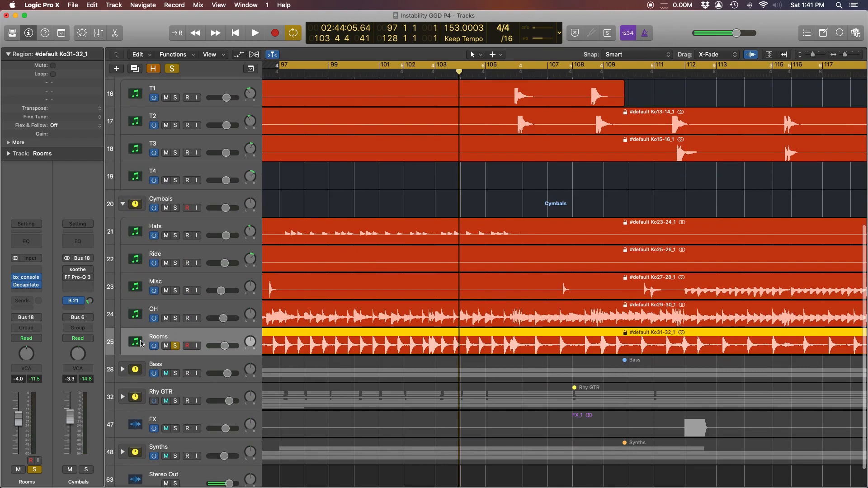
{"action": "mouse_move", "coordinate": [15, 288]}
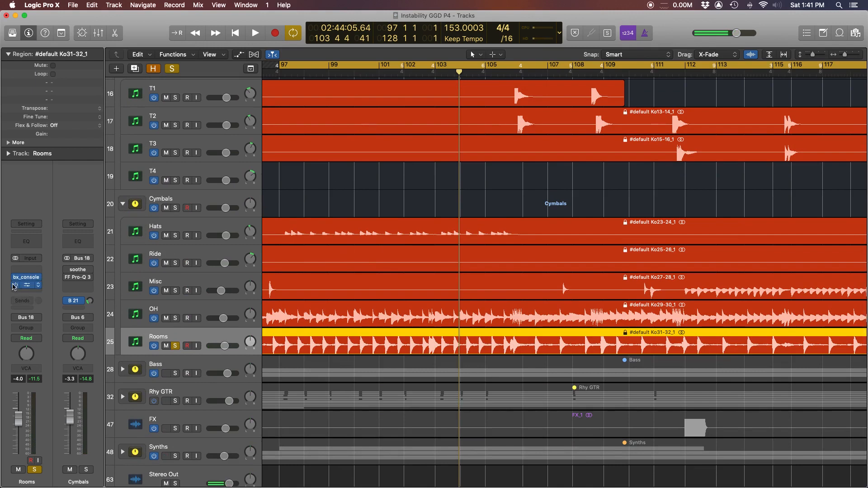
{"action": "left_click", "coordinate": [17, 286]}
{"action": "key", "text": "space"}
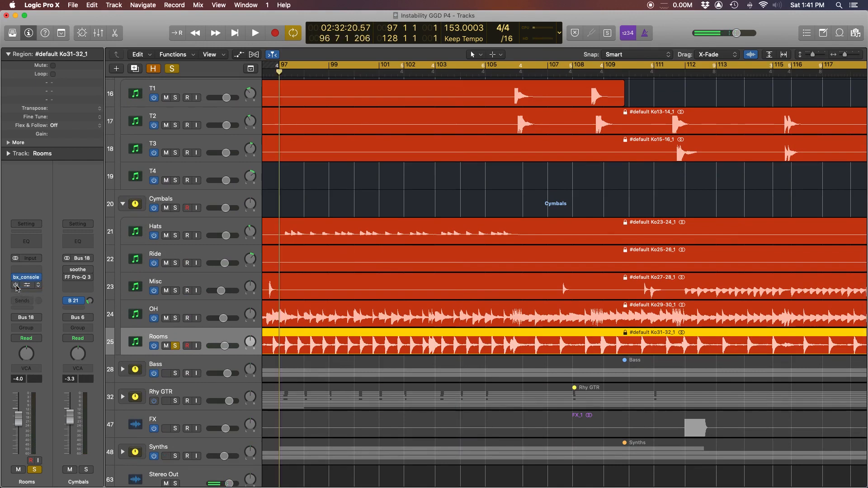
{"action": "key", "text": "space"}
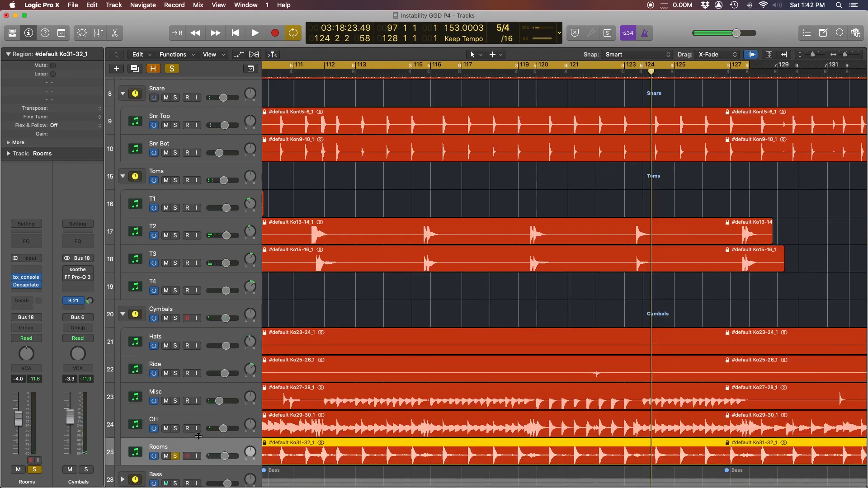
Remove the solo from the Drums Full bus and solo the Cymbals bus.
{"action": "scroll", "coordinate": [198, 435], "scroll_direction": "right", "scroll_amount": 1}
{"action": "scroll", "coordinate": [198, 435], "scroll_direction": "down", "scroll_amount": 1}
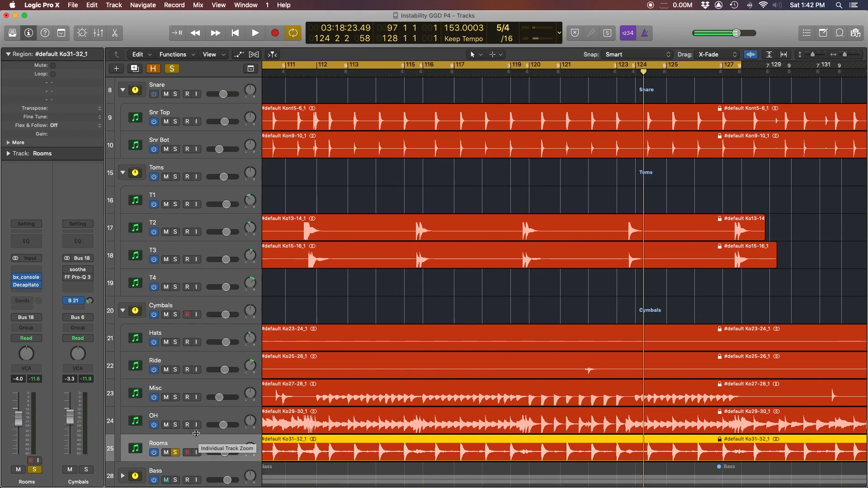
{"action": "scroll", "coordinate": [255, 304], "scroll_direction": "up", "scroll_amount": 5}
{"action": "left_click", "coordinate": [175, 145]}
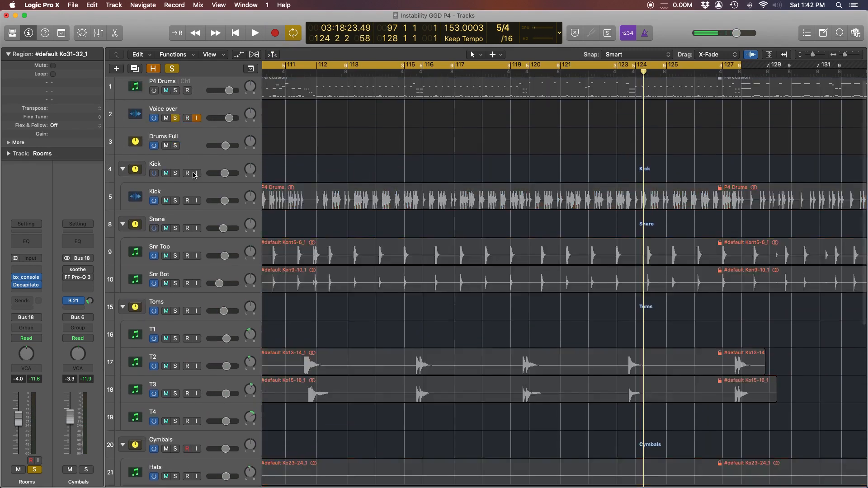
{"action": "scroll", "coordinate": [226, 244], "scroll_direction": "down", "scroll_amount": 10}
{"action": "left_click", "coordinate": [175, 189]}
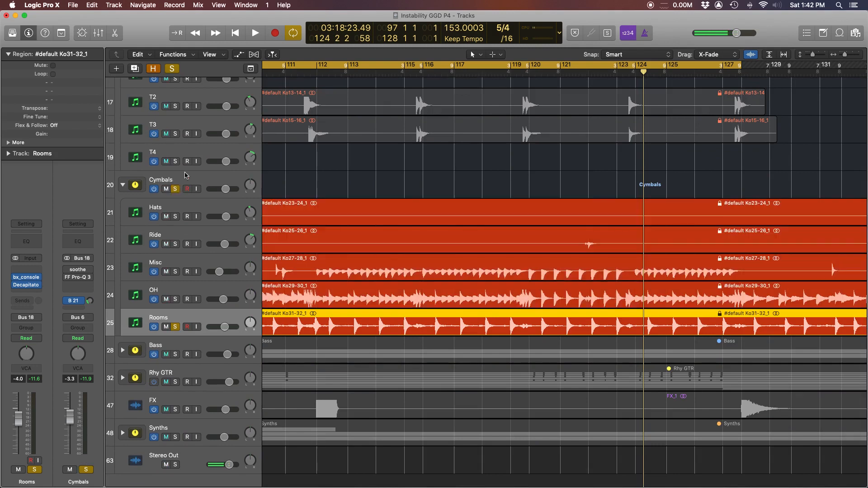
Select the Cymbals bus and open its soothe plug-in.
{"action": "left_click", "coordinate": [183, 176]}
{"action": "mouse_move", "coordinate": [36, 272]}
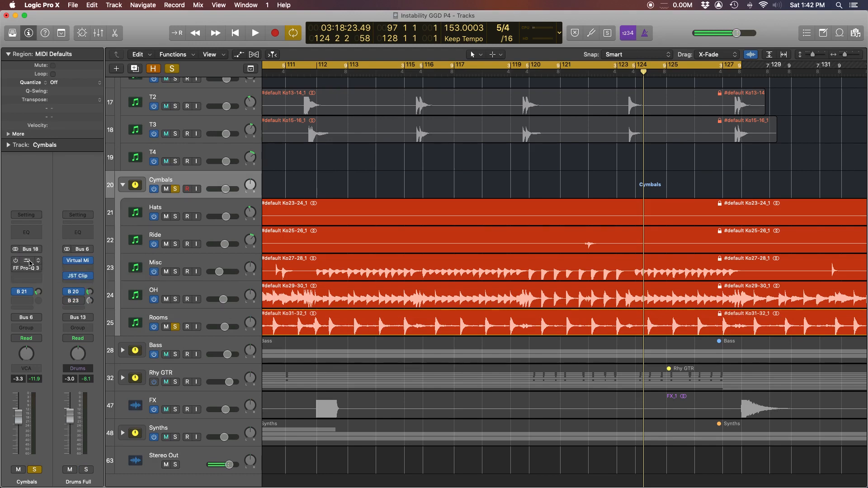
{"action": "left_click", "coordinate": [30, 262]}
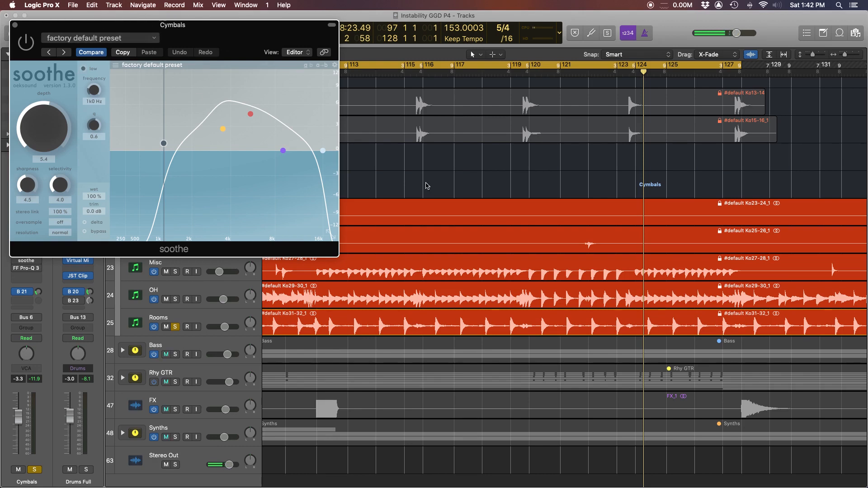
Activate soothe on the Cymbals bus and compare it bypassed and active during playback from bar 97.
{"action": "key", "text": "space"}
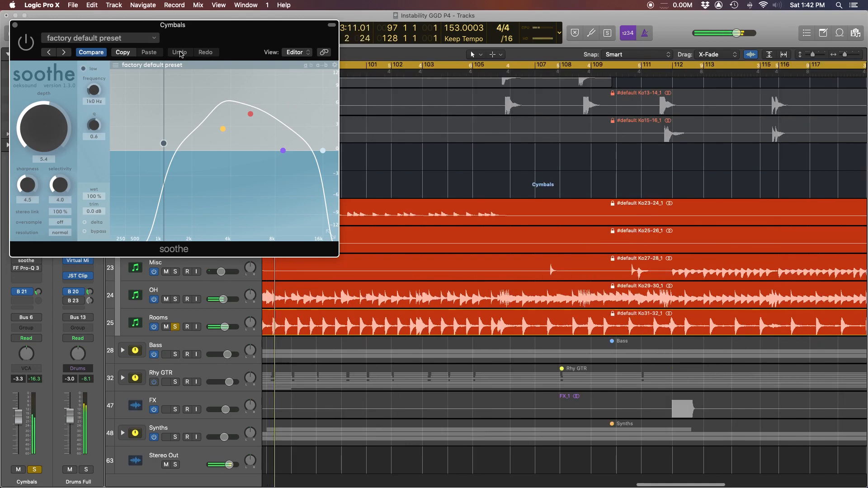
{"action": "left_click", "coordinate": [30, 47]}
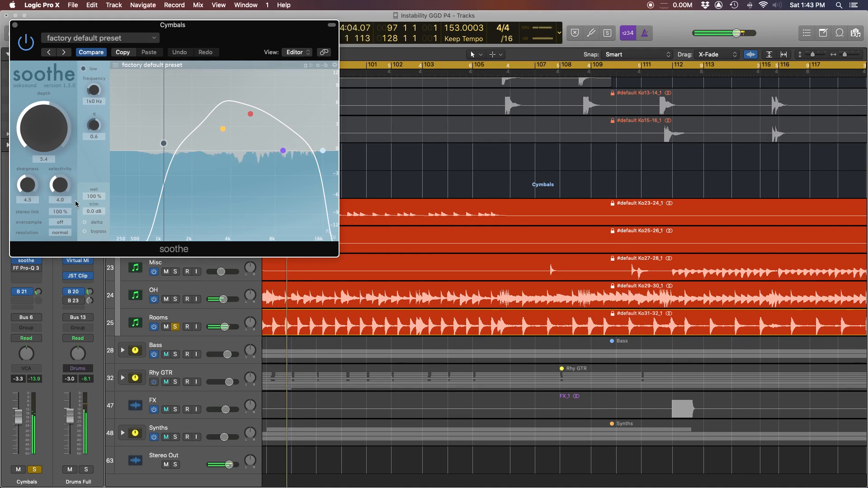
{"action": "left_click", "coordinate": [84, 232]}
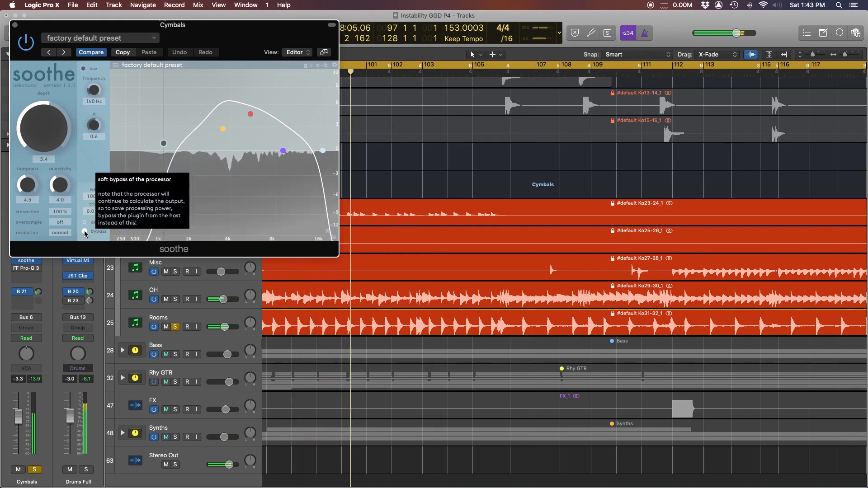
{"action": "left_click", "coordinate": [85, 233]}
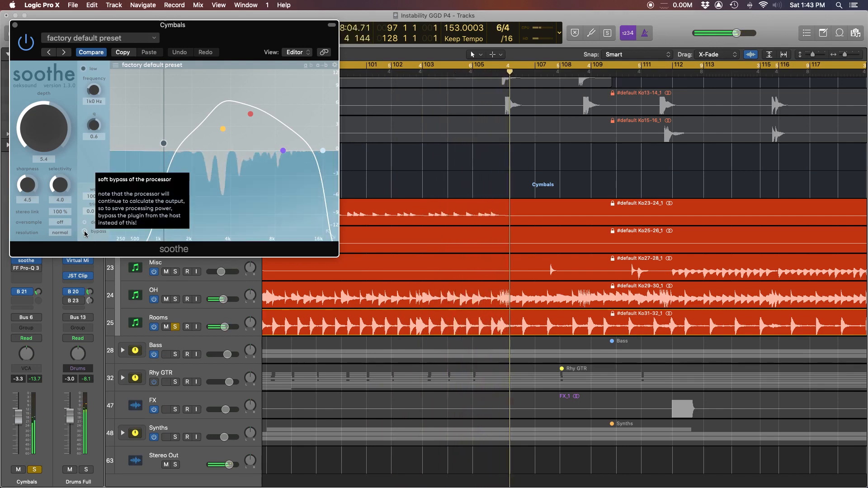
{"action": "left_click", "coordinate": [85, 232]}
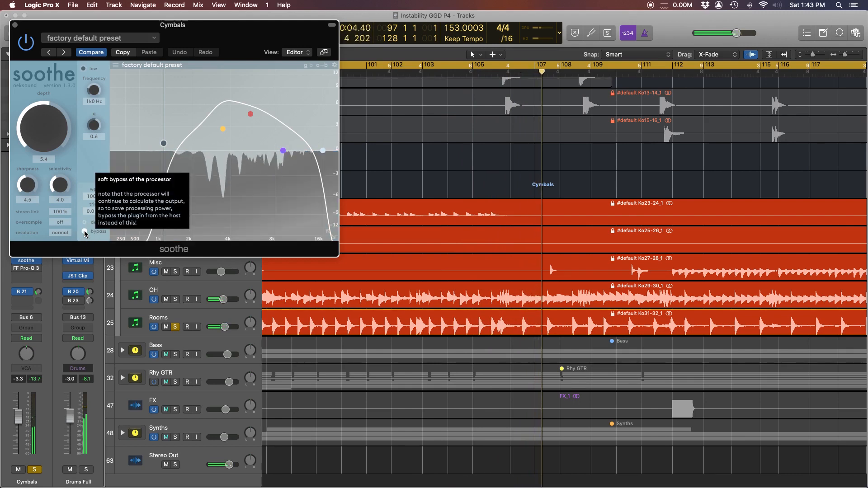
{"action": "left_click", "coordinate": [85, 232]}
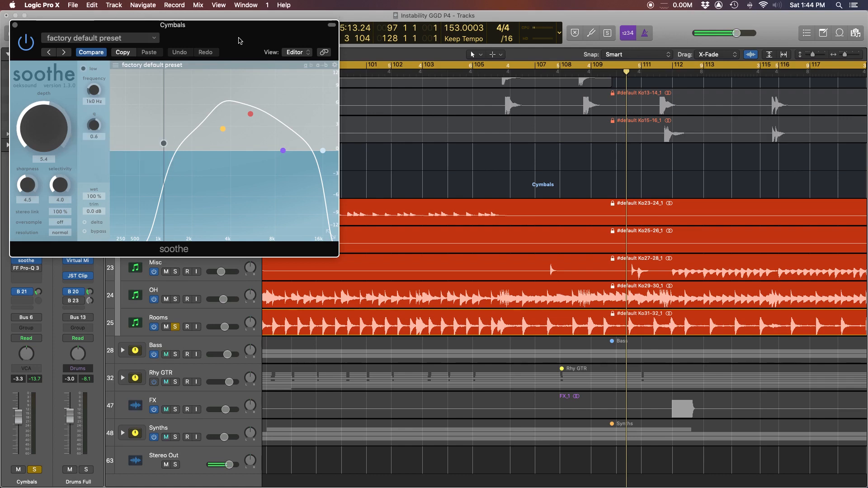
Audition soothe's depth at 42.9 during playback, undo that change and set the depth to 5.3.
{"action": "key", "text": "space"}
{"action": "left_click_drag", "start_coordinate": [45, 122], "coordinate": [38, 108]}
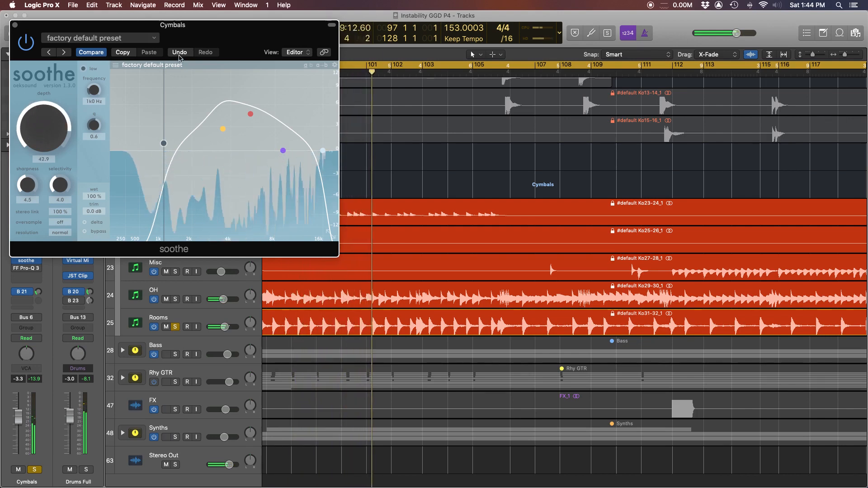
{"action": "left_click", "coordinate": [183, 53]}
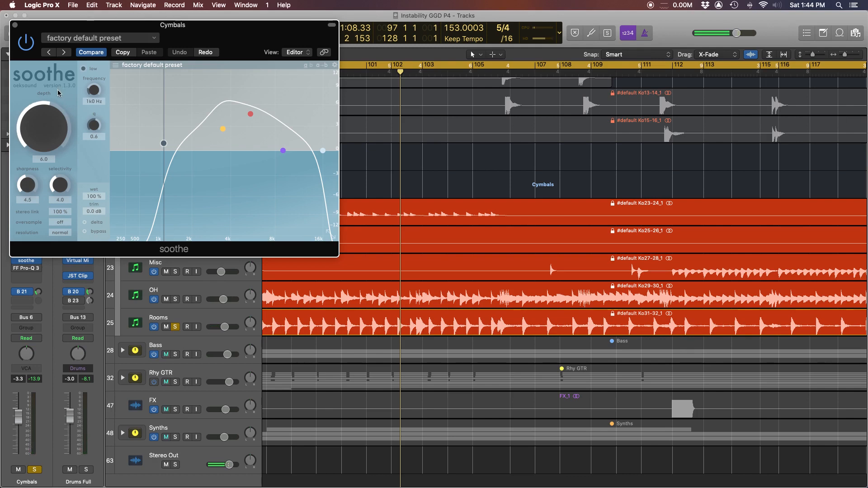
{"action": "left_click_drag", "start_coordinate": [35, 115], "coordinate": [36, 127]}
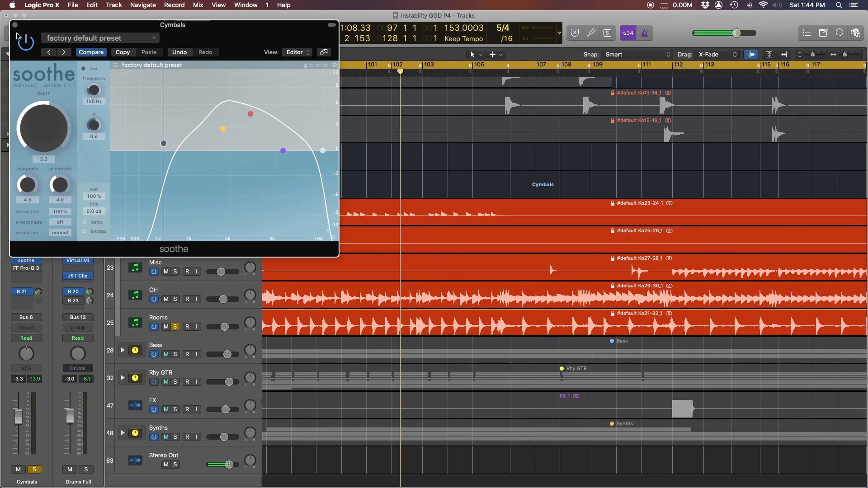
{"action": "left_click", "coordinate": [15, 25]}
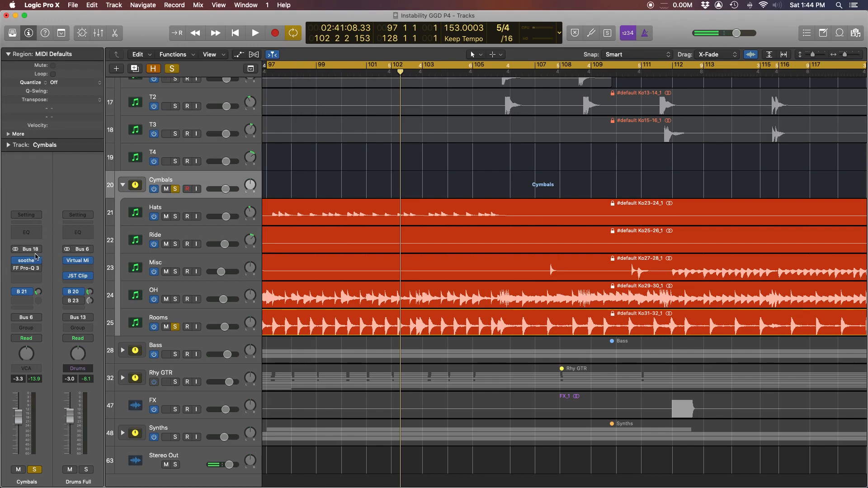
Open the Cymbals bus's FF Pro-Q 3 and activate it during playback from bar 97.
{"action": "left_click", "coordinate": [26, 269]}
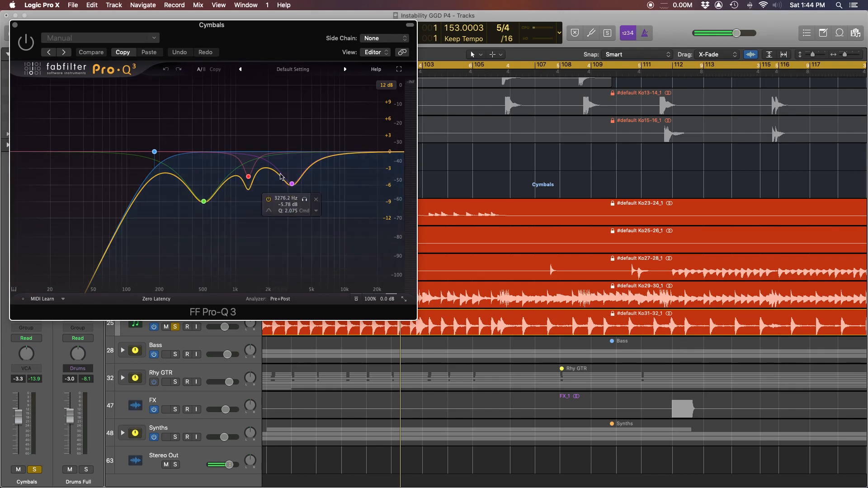
{"action": "left_click_drag", "start_coordinate": [222, 26], "coordinate": [373, 27]}
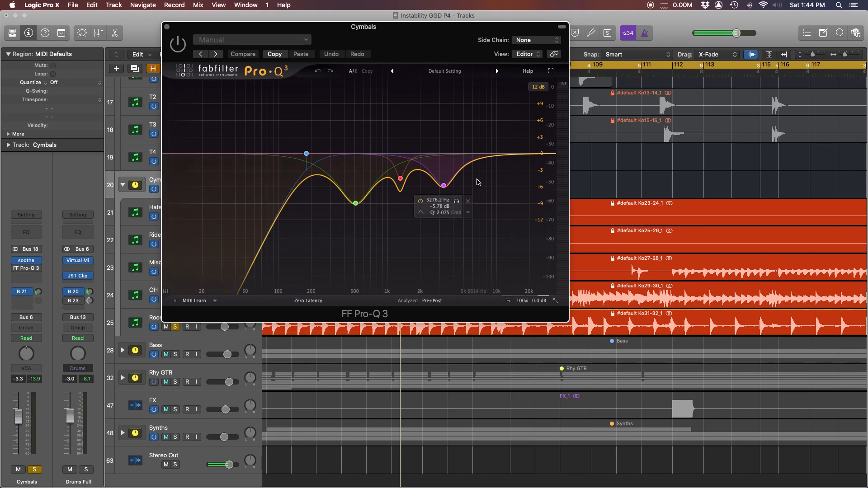
{"action": "key", "text": "space"}
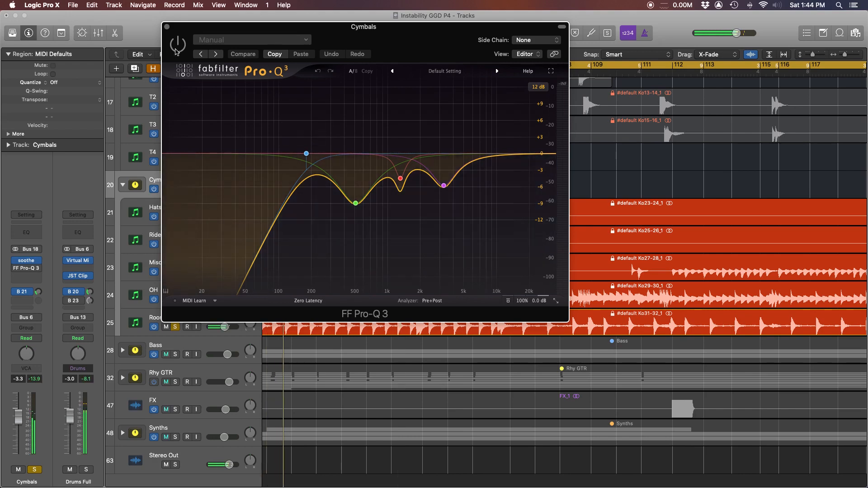
{"action": "left_click", "coordinate": [176, 47]}
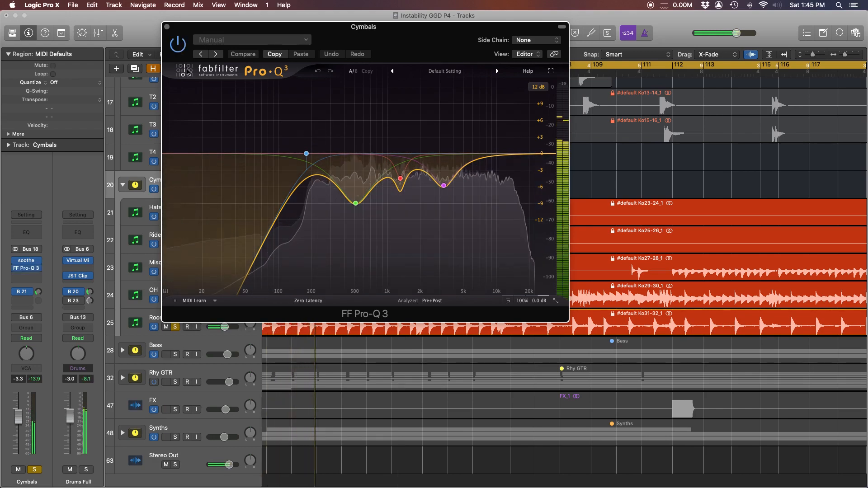
Audition the 506 Hz band of the cymbal EQ with its gain raised to +11.12 dB and undo the boost.
{"action": "left_click", "coordinate": [357, 204]}
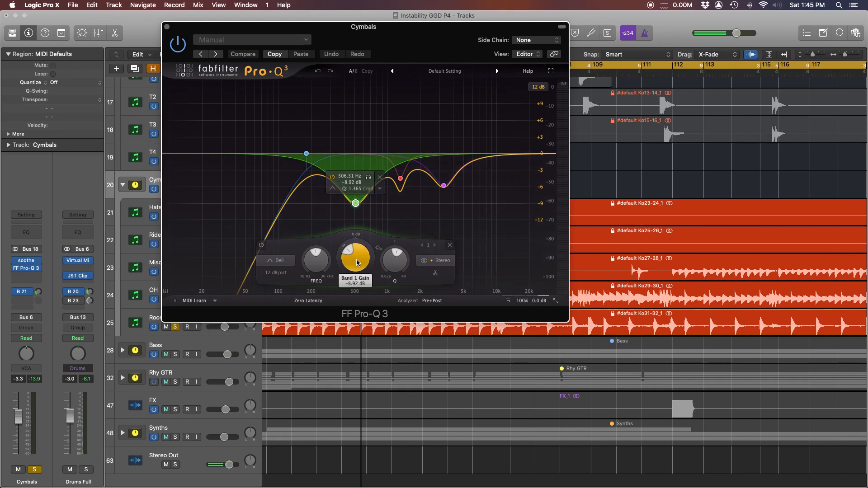
{"action": "key", "text": "space"}
{"action": "left_click_drag", "start_coordinate": [356, 259], "coordinate": [354, 182]}
{"action": "left_click", "coordinate": [318, 71]}
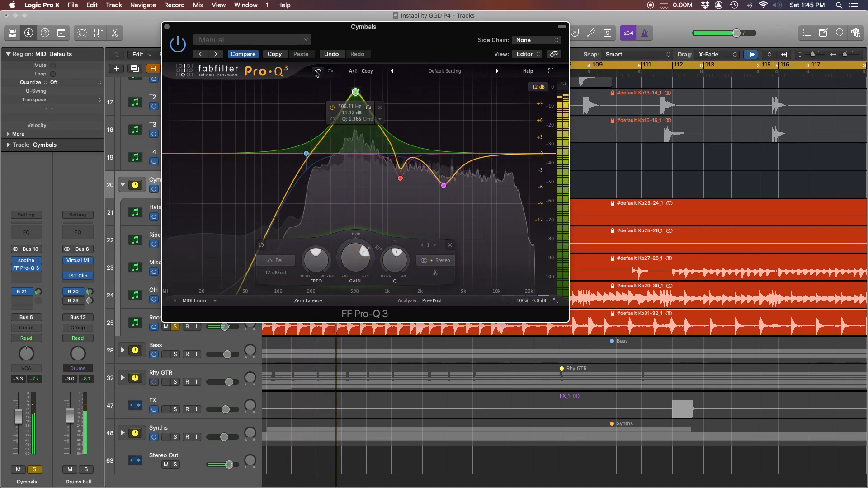
Audition the 1304 Hz band of the cymbal EQ with its gain raised to +11.04 dB and undo the boost.
{"action": "left_click", "coordinate": [401, 179]}
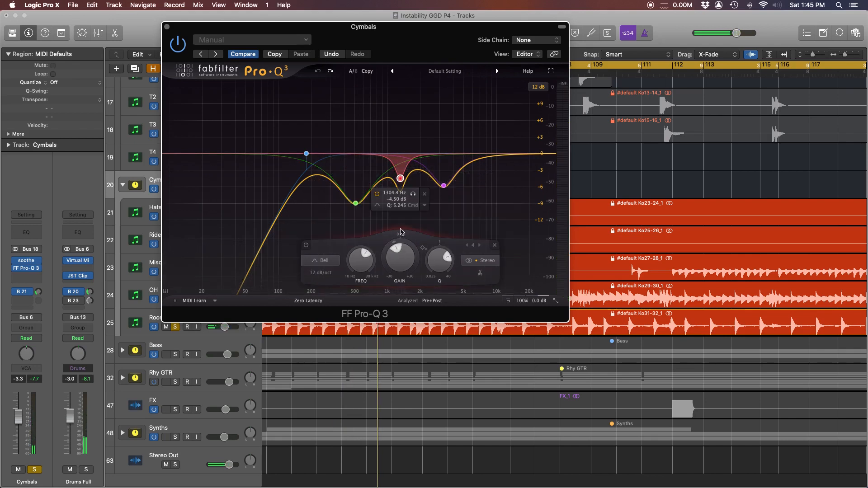
{"action": "left_click_drag", "start_coordinate": [396, 259], "coordinate": [400, 200]}
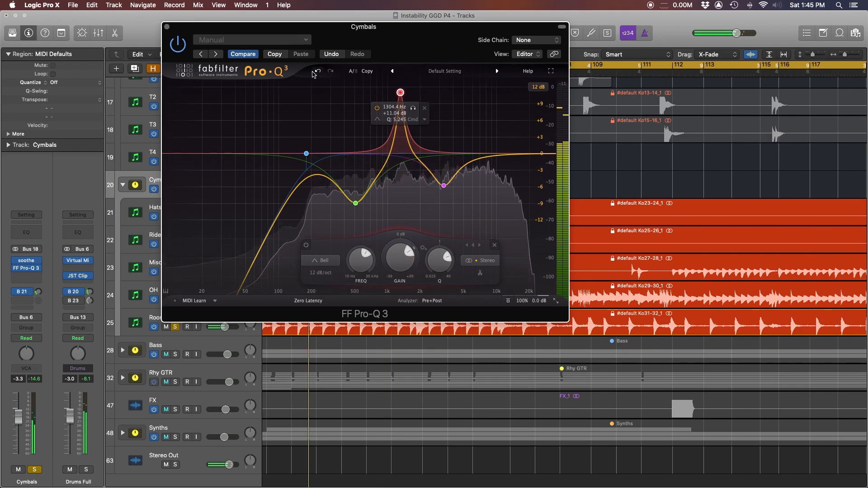
{"action": "key", "text": "super+z"}
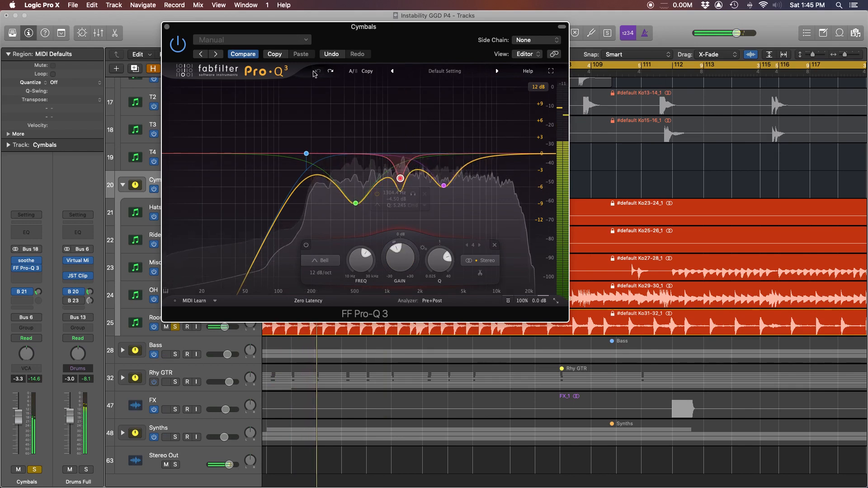
Audition the 3276 Hz band of the cymbal EQ with its gain raised to about +11 dB and undo the boost.
{"action": "left_click", "coordinate": [444, 185]}
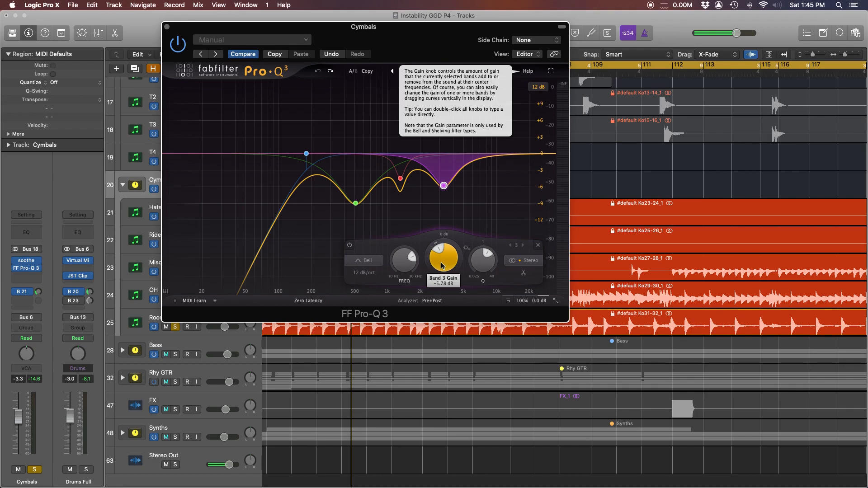
{"action": "key", "text": "space"}
{"action": "left_click_drag", "start_coordinate": [441, 265], "coordinate": [442, 186]}
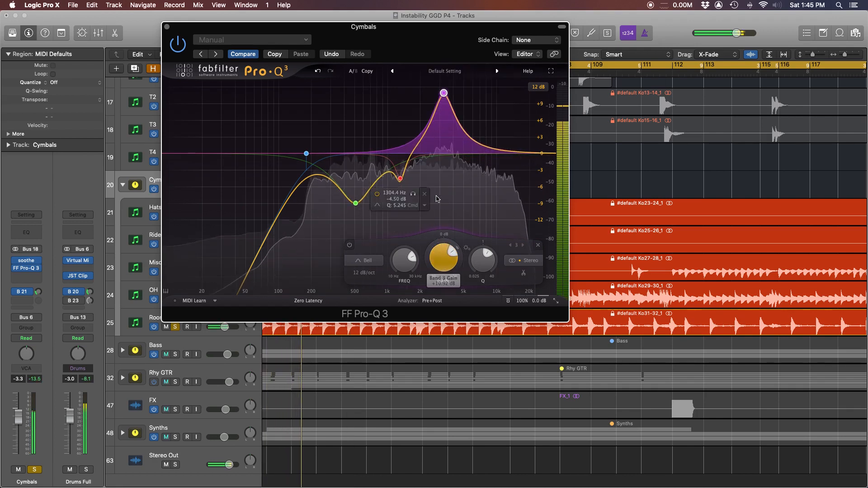
{"action": "left_click", "coordinate": [319, 72]}
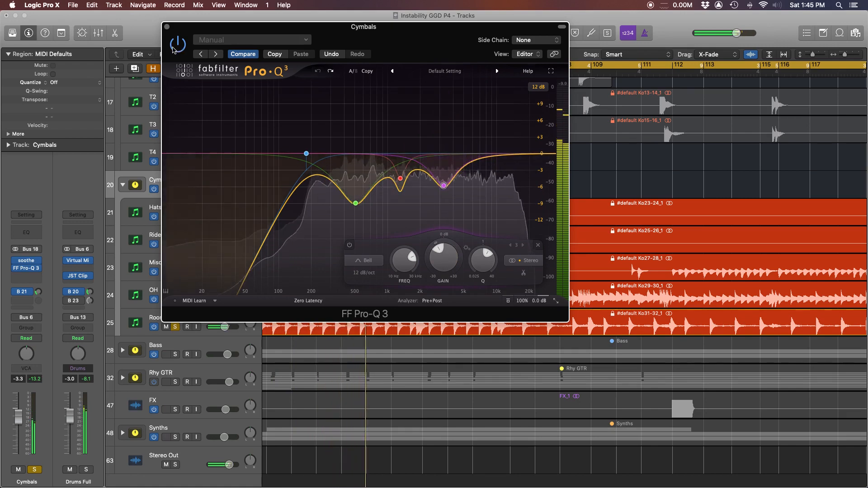
Close the Pro-Q 3 window and solo the Drums Full bus.
{"action": "left_click", "coordinate": [166, 27]}
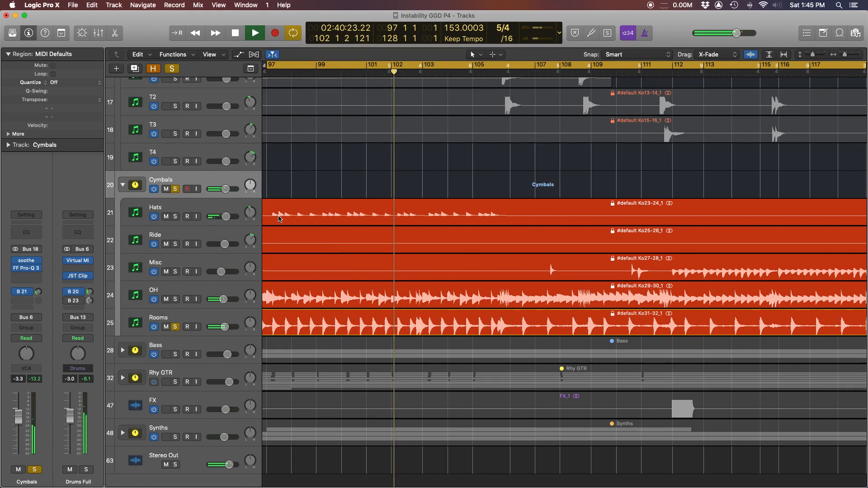
{"action": "scroll", "coordinate": [168, 131], "scroll_direction": "up", "scroll_amount": 10}
{"action": "left_click", "coordinate": [168, 144]}
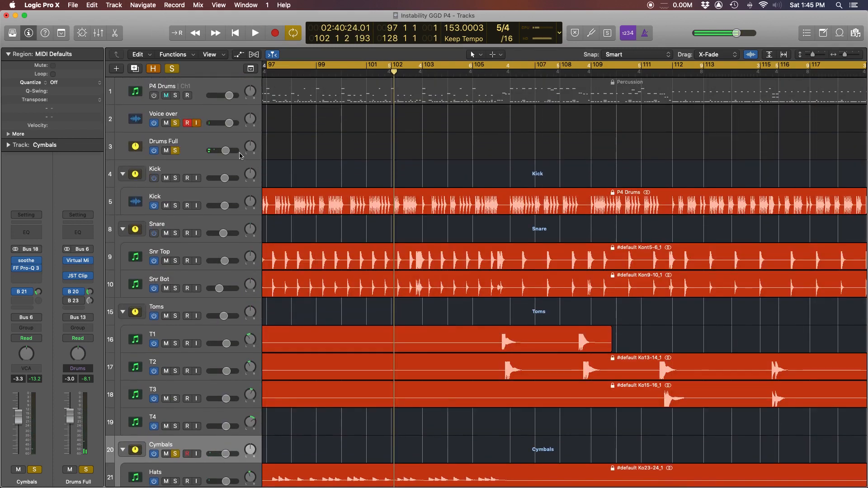
{"action": "scroll", "coordinate": [409, 171], "scroll_direction": "down", "scroll_amount": 5}
{"action": "scroll", "coordinate": [414, 177], "scroll_direction": "left", "scroll_amount": 3}
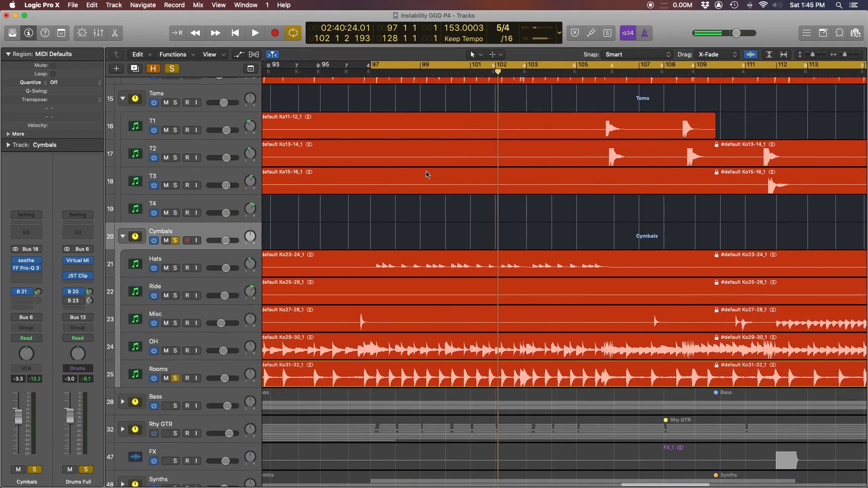
{"action": "scroll", "coordinate": [250, 186], "scroll_direction": "up", "scroll_amount": 5}
{"action": "scroll", "coordinate": [251, 186], "scroll_direction": "down", "scroll_amount": 8}
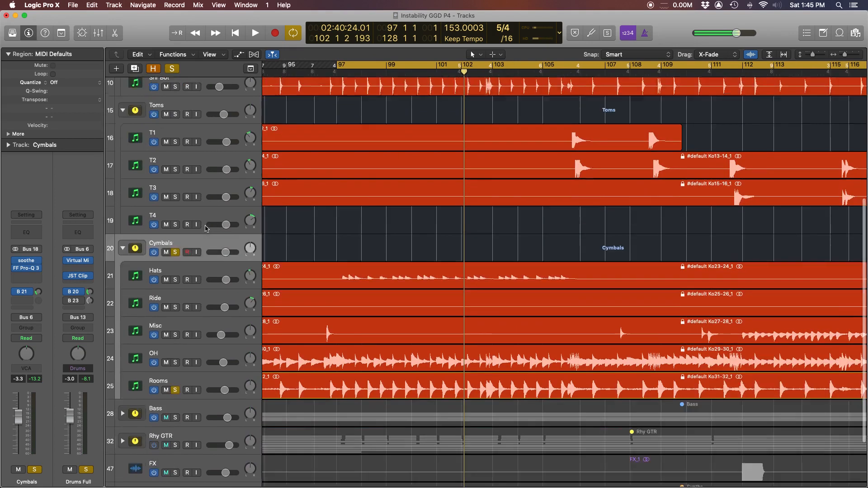
{"action": "key", "text": "x"}
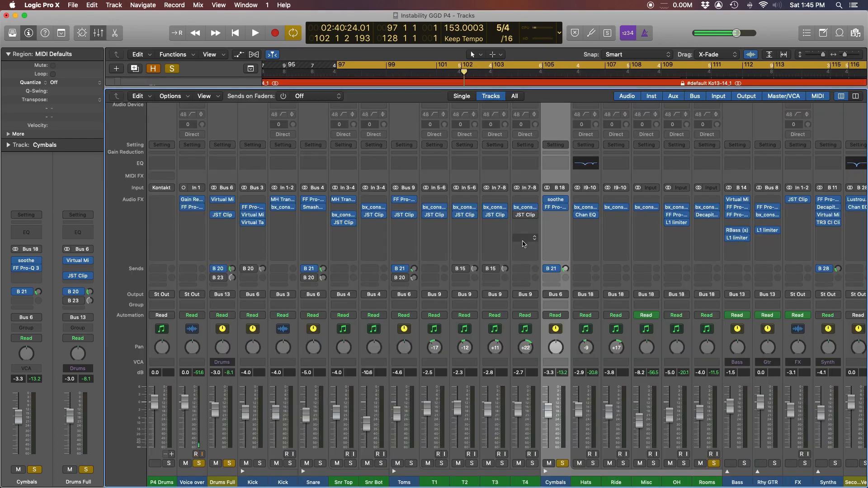
{"action": "key", "text": "x"}
{"action": "scroll", "coordinate": [393, 254], "scroll_direction": "up", "scroll_amount": 3}
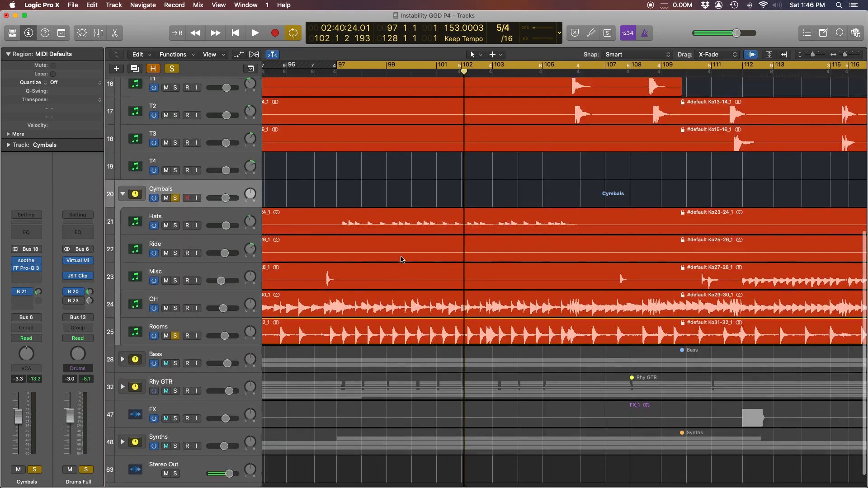
Play the full drums from bar 97, remove the Rooms track's solo and listen with the Cymbals bus's Pro-Q 3 bypassed.
{"action": "key", "text": "space"}
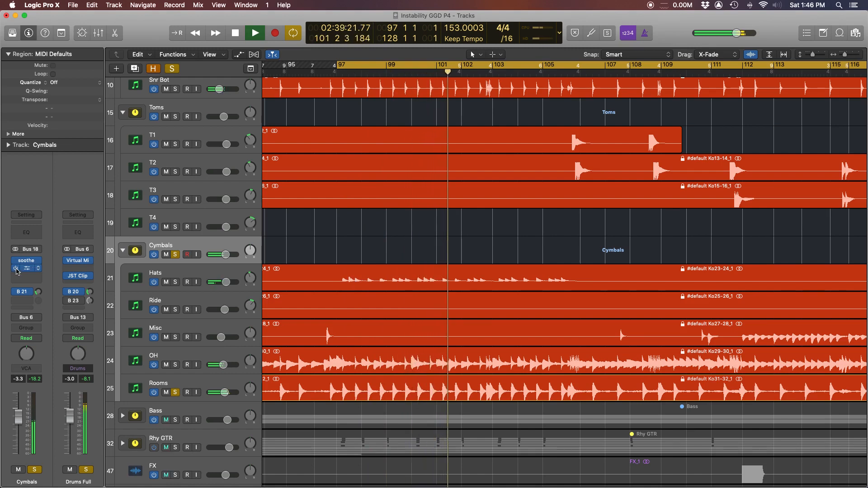
{"action": "left_click", "coordinate": [175, 393]}
{"action": "mouse_move", "coordinate": [17, 270]}
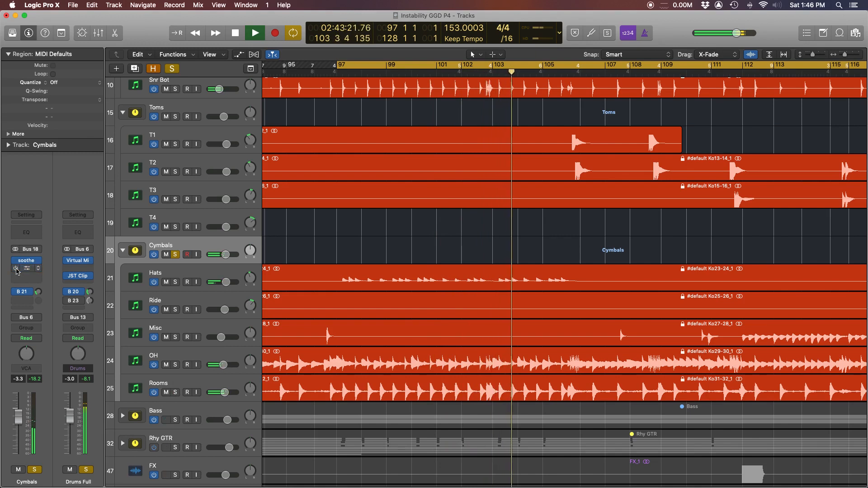
{"action": "key", "text": "space"}
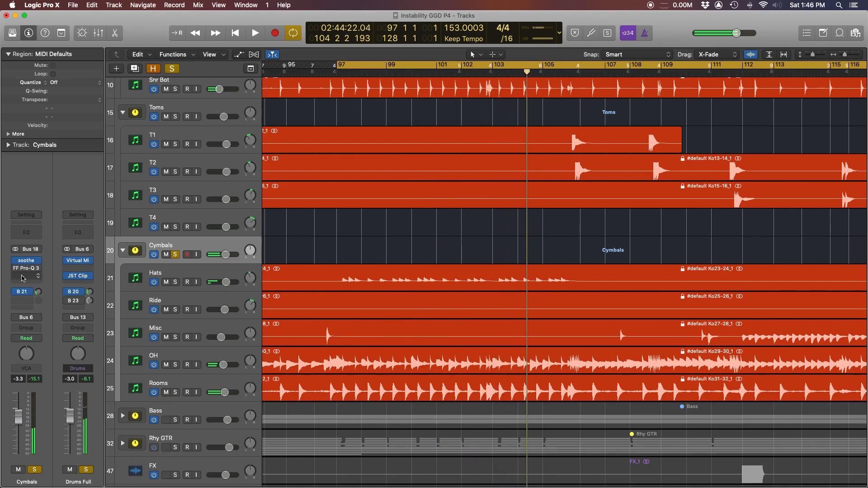
Open the Cymbals bus's Pro-Q 3, reactivate it while the full drums play from bar 97 and close its window.
{"action": "left_click", "coordinate": [23, 269]}
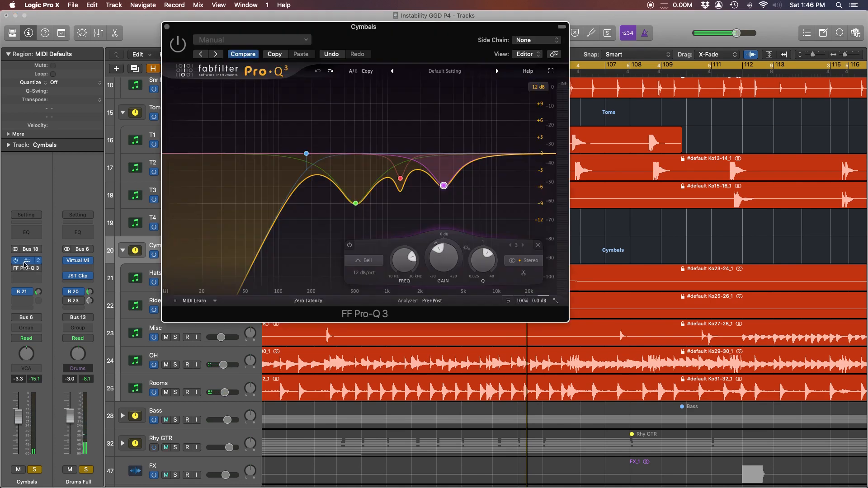
{"action": "left_click_drag", "start_coordinate": [188, 27], "coordinate": [112, 36]}
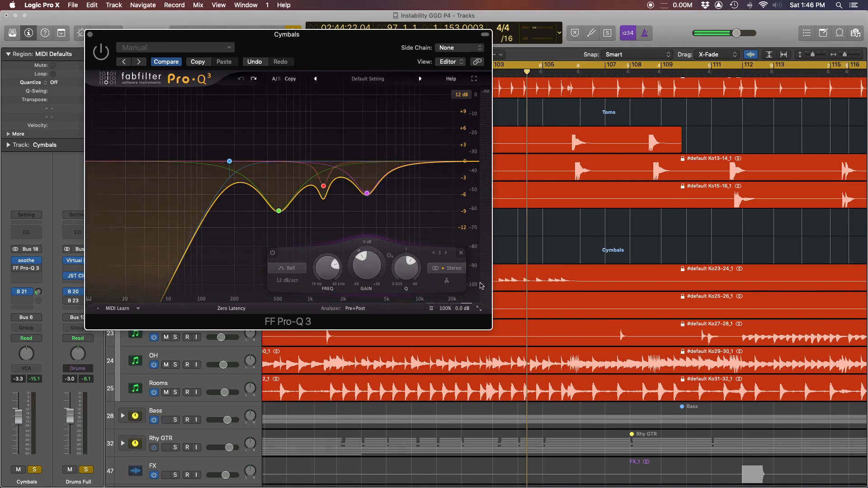
{"action": "key", "text": "space"}
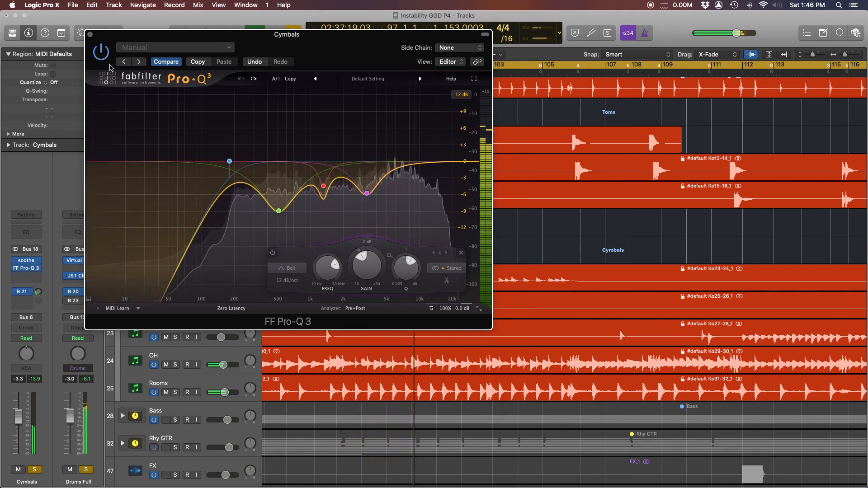
{"action": "left_click", "coordinate": [90, 34]}
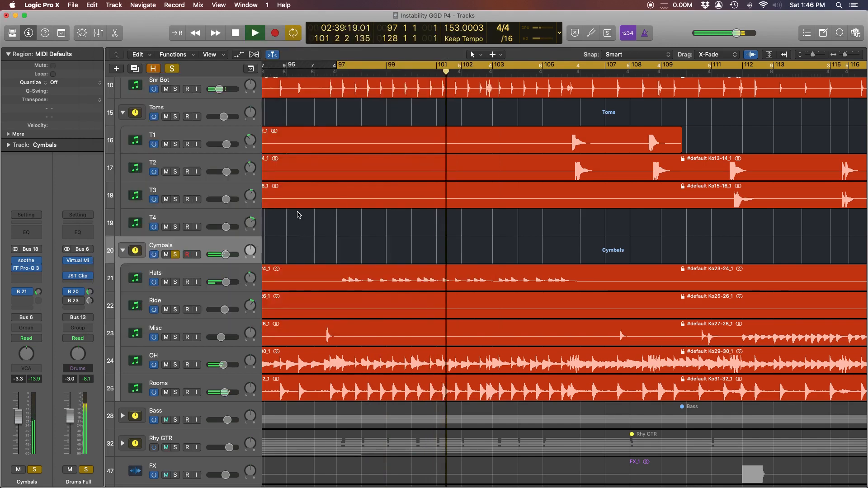
Jump playback ahead to about bar 108, listen to the soloed drums and stop.
{"action": "left_click", "coordinate": [504, 72]}
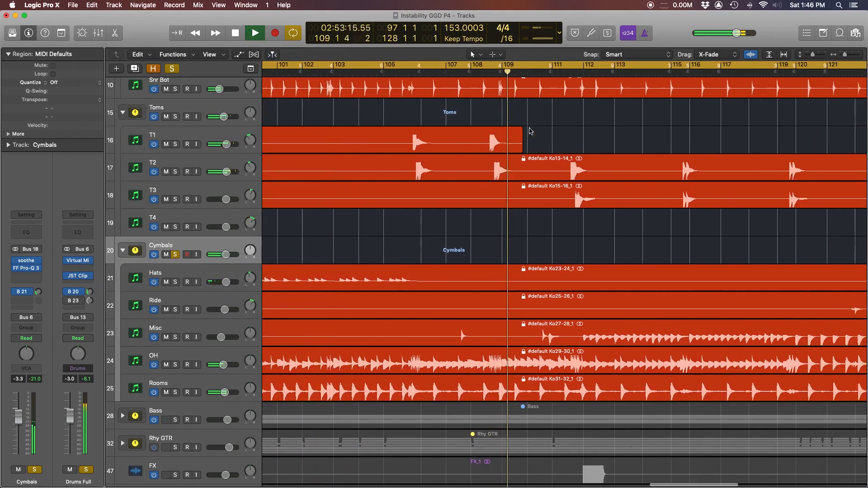
{"action": "scroll", "coordinate": [525, 134], "scroll_direction": "up", "scroll_amount": 3}
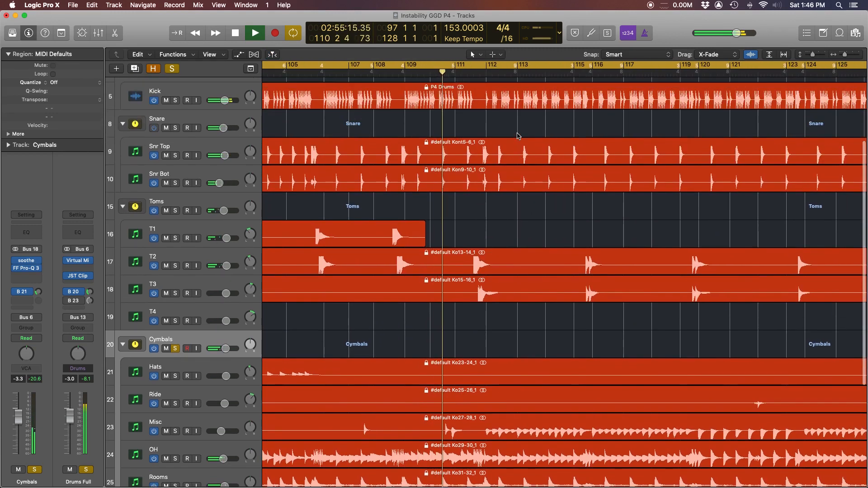
{"action": "scroll", "coordinate": [518, 135], "scroll_direction": "down", "scroll_amount": 1}
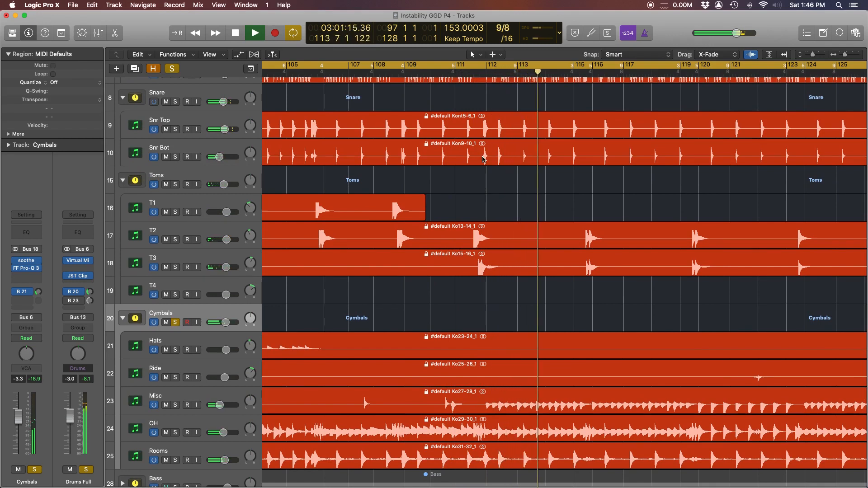
{"action": "key", "text": "space"}
Remove the solo from the Cymbals, Drums Full and Voice over tracks.
{"action": "scroll", "coordinate": [482, 159], "scroll_direction": "left", "scroll_amount": 5}
{"action": "scroll", "coordinate": [483, 160], "scroll_direction": "up", "scroll_amount": 2}
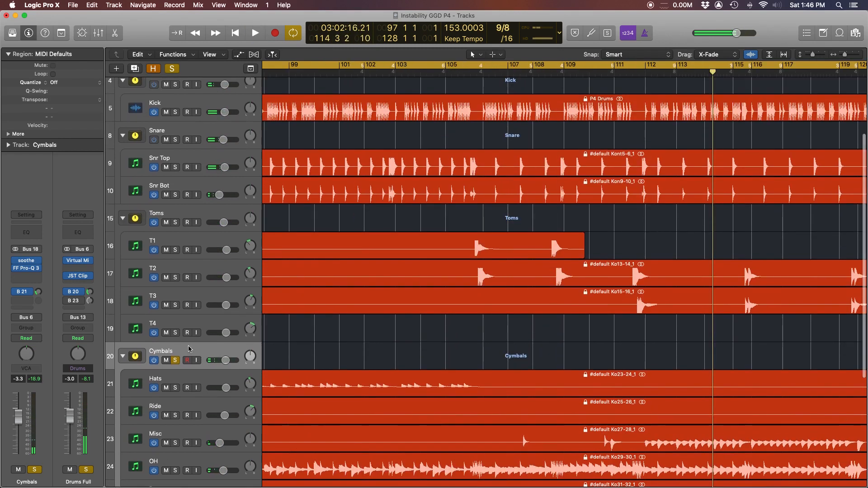
{"action": "left_click", "coordinate": [175, 361]}
{"action": "scroll", "coordinate": [174, 358], "scroll_direction": "up", "scroll_amount": 5}
{"action": "left_click", "coordinate": [174, 151]}
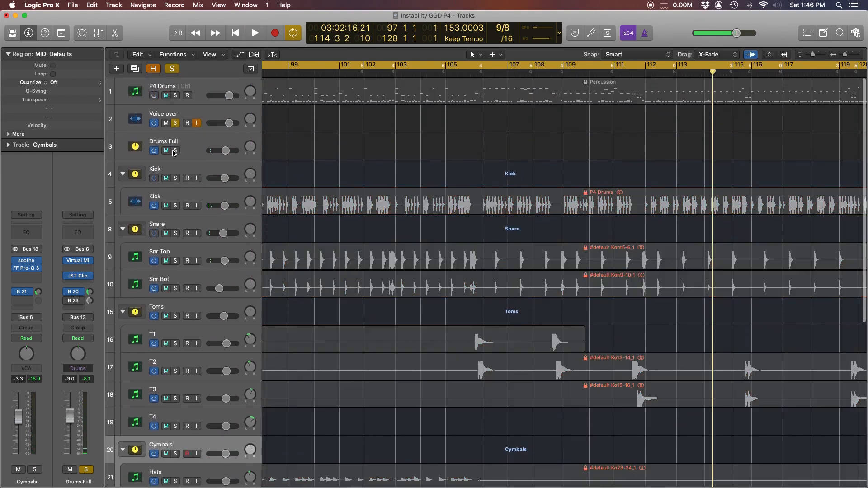
{"action": "scroll", "coordinate": [174, 153], "scroll_direction": "down", "scroll_amount": 8}
{"action": "scroll", "coordinate": [161, 370], "scroll_direction": "up", "scroll_amount": 3}
{"action": "scroll", "coordinate": [172, 364], "scroll_direction": "down", "scroll_amount": 3}
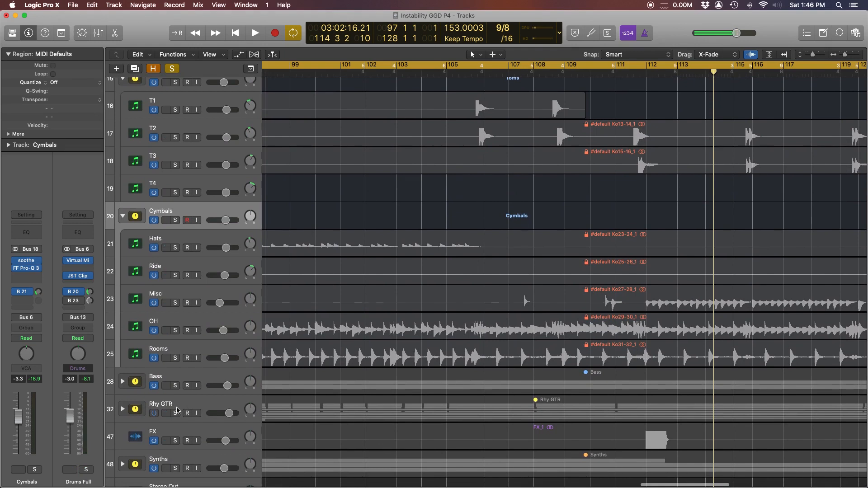
{"action": "scroll", "coordinate": [184, 393], "scroll_direction": "up", "scroll_amount": 9}
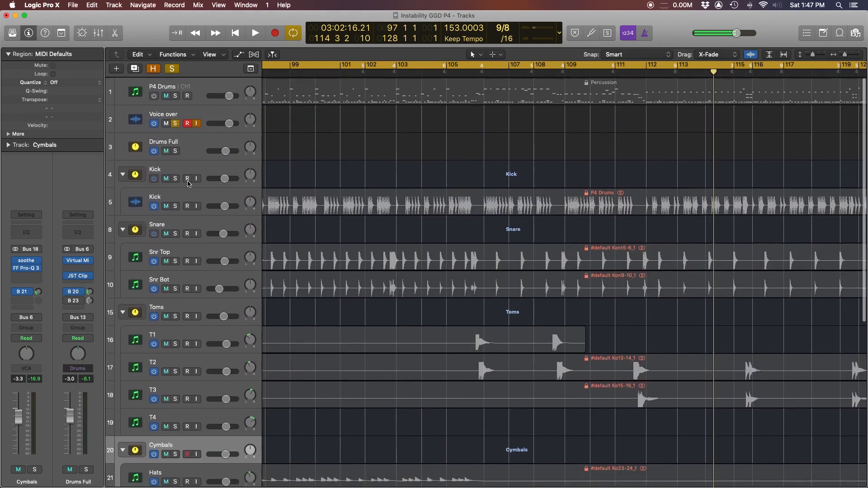
{"action": "left_click", "coordinate": [174, 124]}
Play the full mix from bar 97 and listen to how the cymbals sit with the other instruments.
{"action": "scroll", "coordinate": [356, 207], "scroll_direction": "down", "scroll_amount": 3}
{"action": "key", "text": "space"}
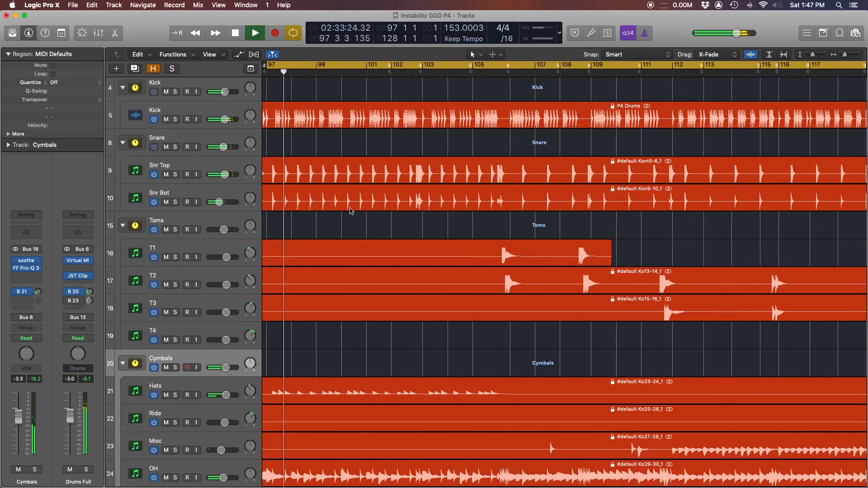
{"action": "scroll", "coordinate": [353, 210], "scroll_direction": "left", "scroll_amount": 3}
{"action": "scroll", "coordinate": [352, 214], "scroll_direction": "down", "scroll_amount": 3}
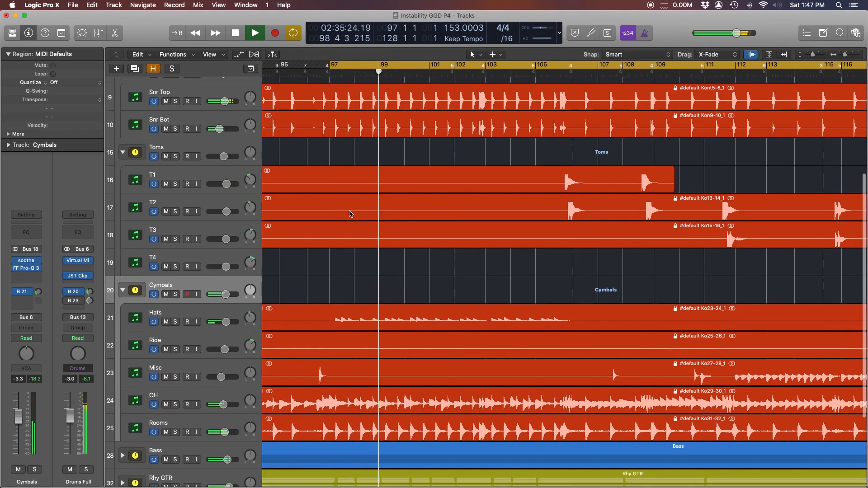
{"action": "scroll", "coordinate": [351, 213], "scroll_direction": "down", "scroll_amount": 2}
{"action": "scroll", "coordinate": [351, 213], "scroll_direction": "right", "scroll_amount": 10}
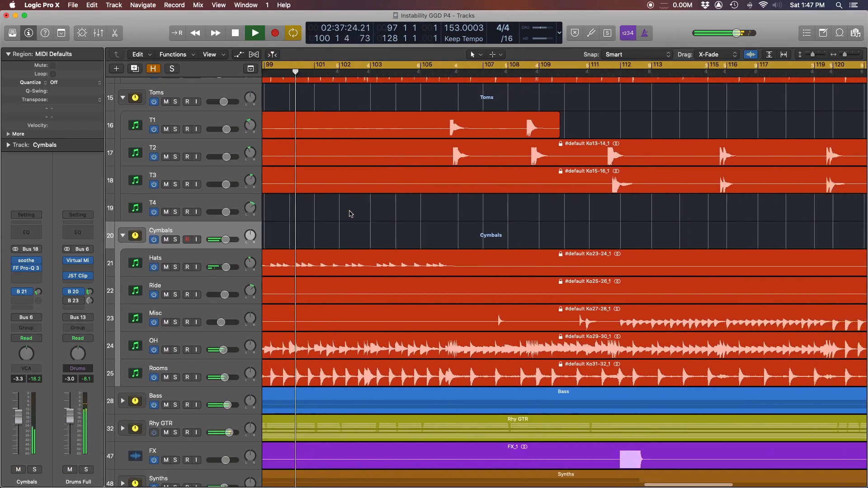
{"action": "scroll", "coordinate": [359, 214], "scroll_direction": "up", "scroll_amount": 5}
{"action": "scroll", "coordinate": [359, 214], "scroll_direction": "left", "scroll_amount": 4}
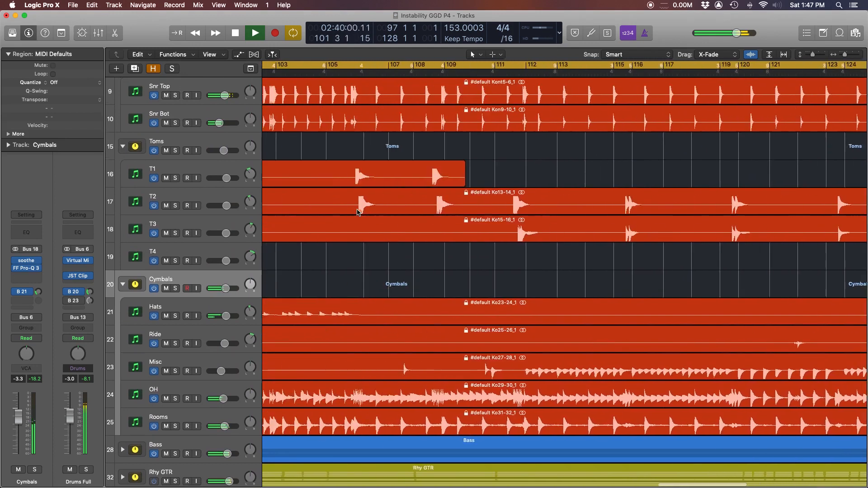
{"action": "scroll", "coordinate": [358, 212], "scroll_direction": "down", "scroll_amount": 5}
{"action": "scroll", "coordinate": [357, 213], "scroll_direction": "right", "scroll_amount": 2}
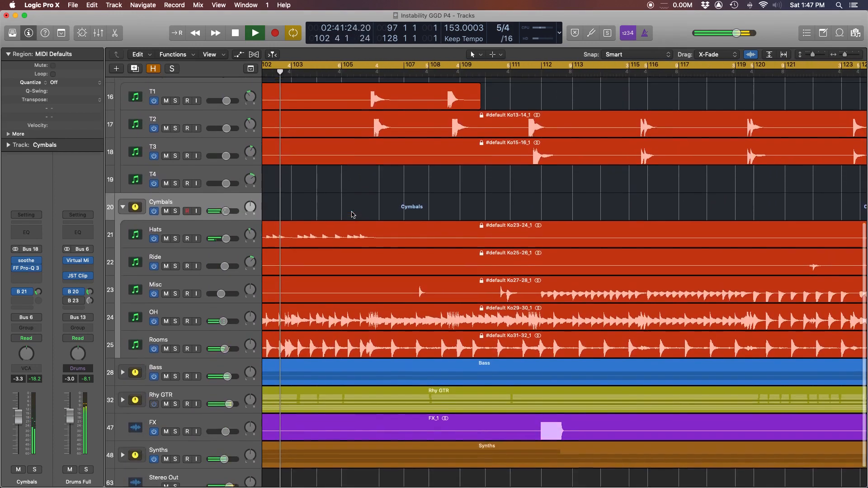
Jump the full mix's playback ahead to about bar 111, listen through the tom and cymbal section and stop.
{"action": "left_click", "coordinate": [512, 73]}
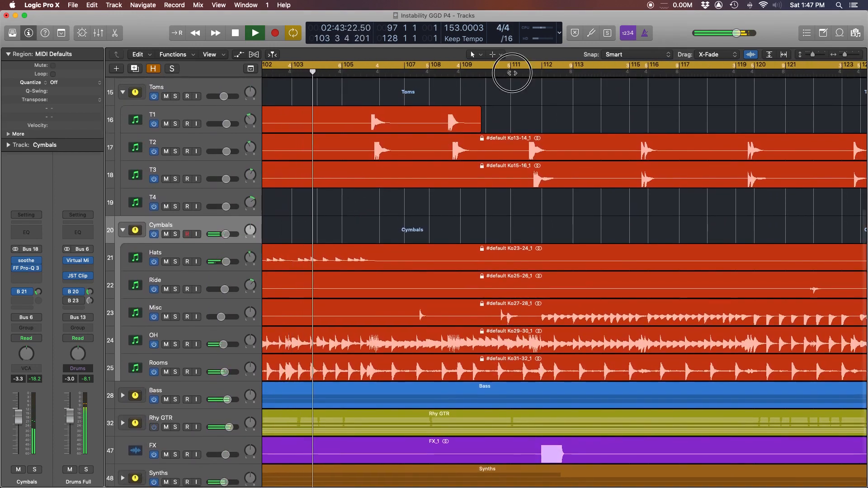
{"action": "scroll", "coordinate": [509, 87], "scroll_direction": "right", "scroll_amount": 3}
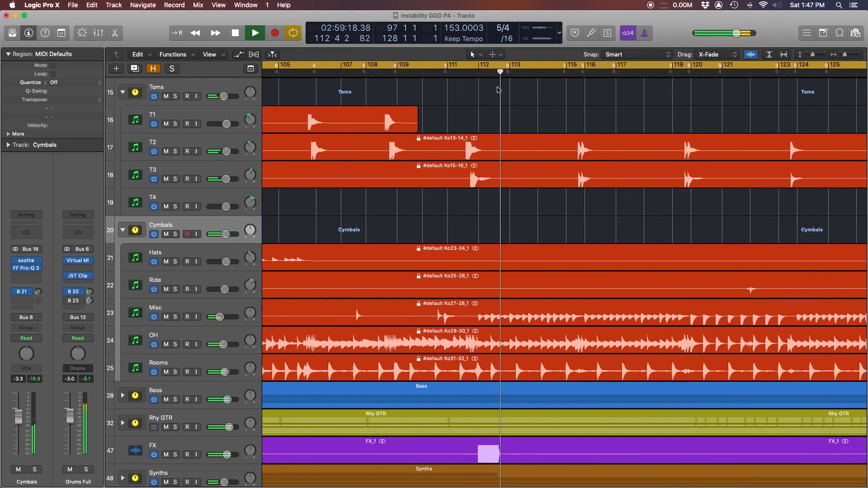
{"action": "scroll", "coordinate": [498, 90], "scroll_direction": "right", "scroll_amount": 2}
{"action": "scroll", "coordinate": [498, 90], "scroll_direction": "right", "scroll_amount": 5}
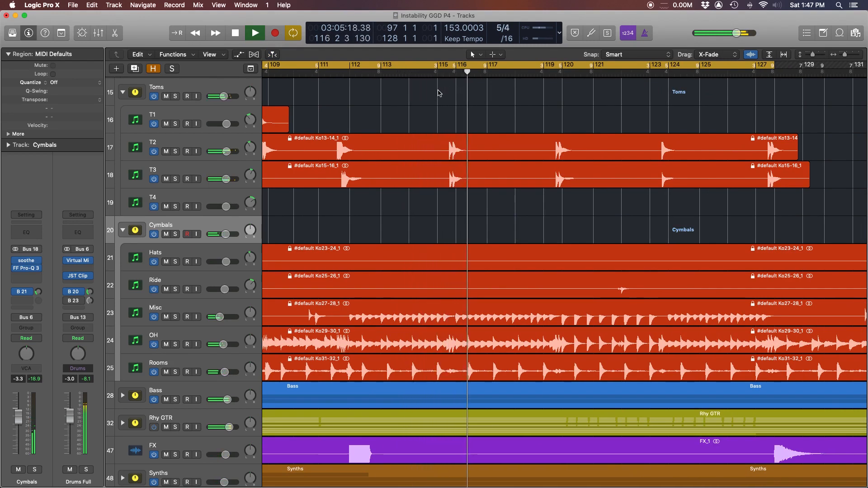
{"action": "scroll", "coordinate": [438, 96], "scroll_direction": "up", "scroll_amount": 6}
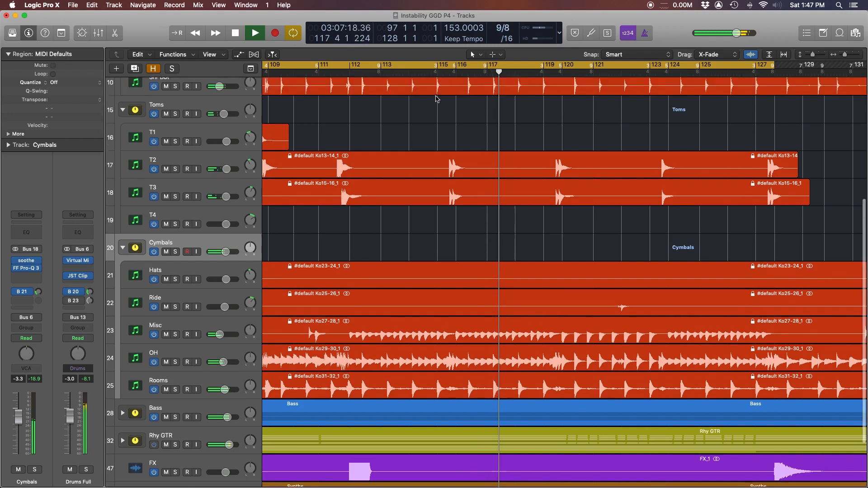
{"action": "scroll", "coordinate": [438, 99], "scroll_direction": "down", "scroll_amount": 5}
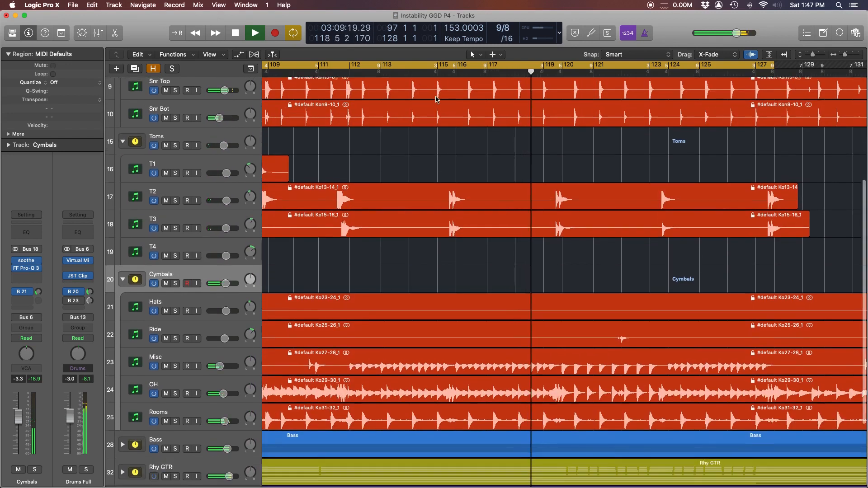
{"action": "scroll", "coordinate": [437, 99], "scroll_direction": "up", "scroll_amount": 1}
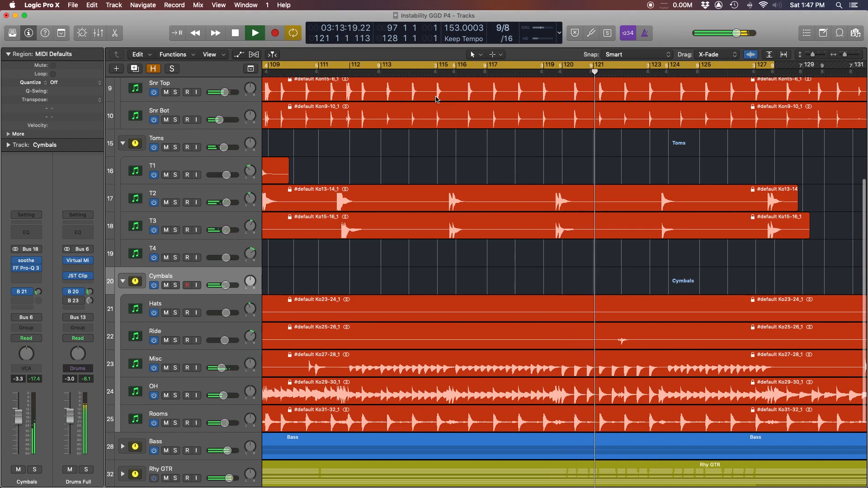
{"action": "key", "text": "space"}
Zoom the timeline out around the bar 97–128 cycle and review the drum channel strips in the mixer.
{"action": "key", "text": "super+Left"}
{"action": "key", "text": "super+Left"}
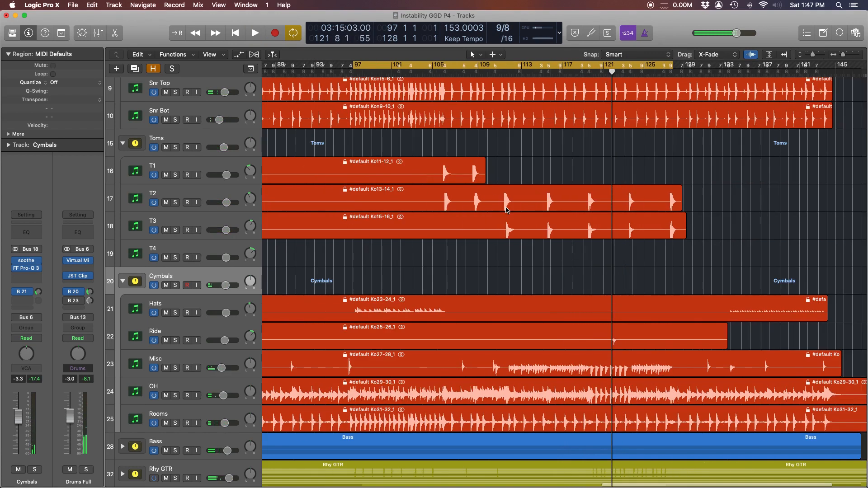
{"action": "scroll", "coordinate": [471, 211], "scroll_direction": "left", "scroll_amount": 5}
{"action": "scroll", "coordinate": [543, 199], "scroll_direction": "right", "scroll_amount": 1}
{"action": "scroll", "coordinate": [576, 195], "scroll_direction": "right", "scroll_amount": 3}
{"action": "scroll", "coordinate": [561, 181], "scroll_direction": "up", "scroll_amount": 5}
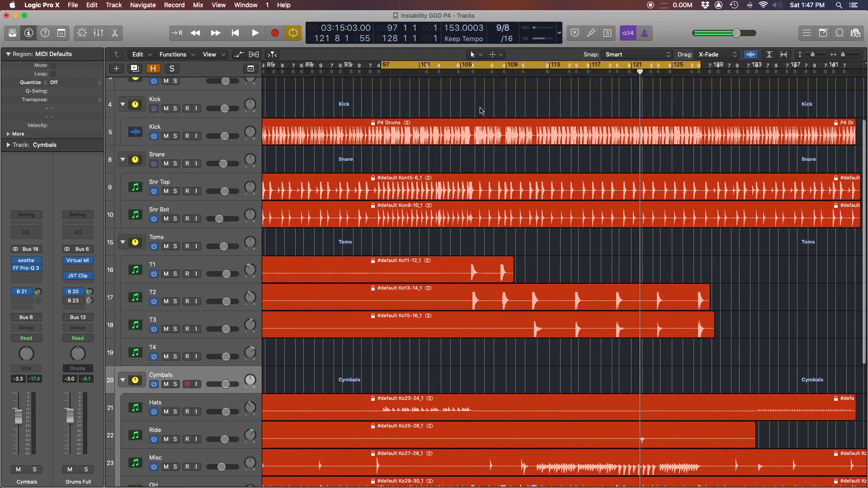
{"action": "scroll", "coordinate": [482, 355], "scroll_direction": "down", "scroll_amount": 5}
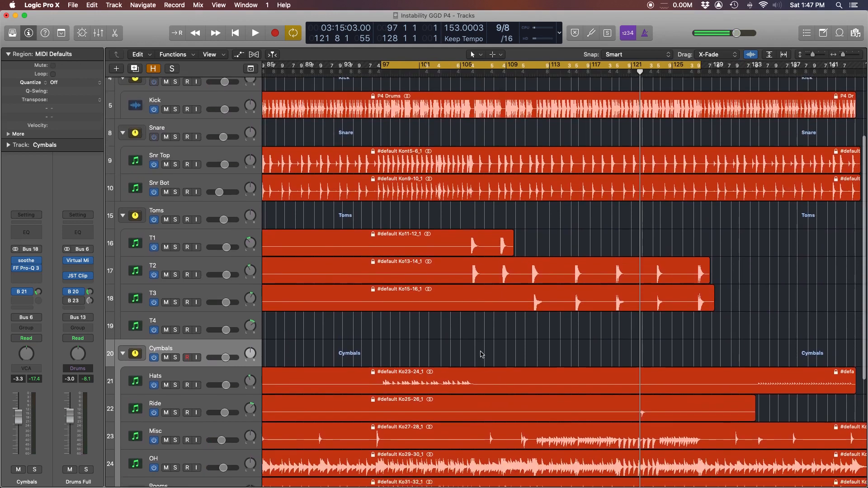
{"action": "key", "text": "x"}
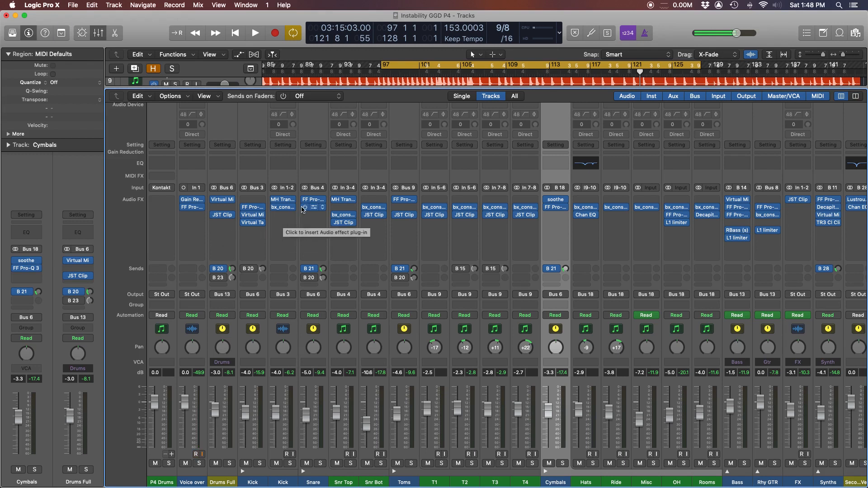
{"action": "key", "text": "x"}
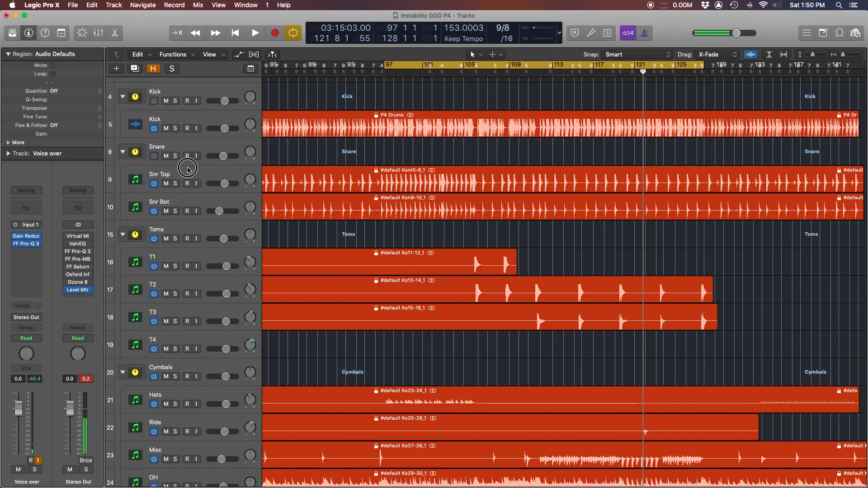
Select the Snr Top track to show its channel strip.
{"action": "left_click", "coordinate": [188, 170]}
{"action": "scroll", "coordinate": [203, 174], "scroll_direction": "right", "scroll_amount": 1}
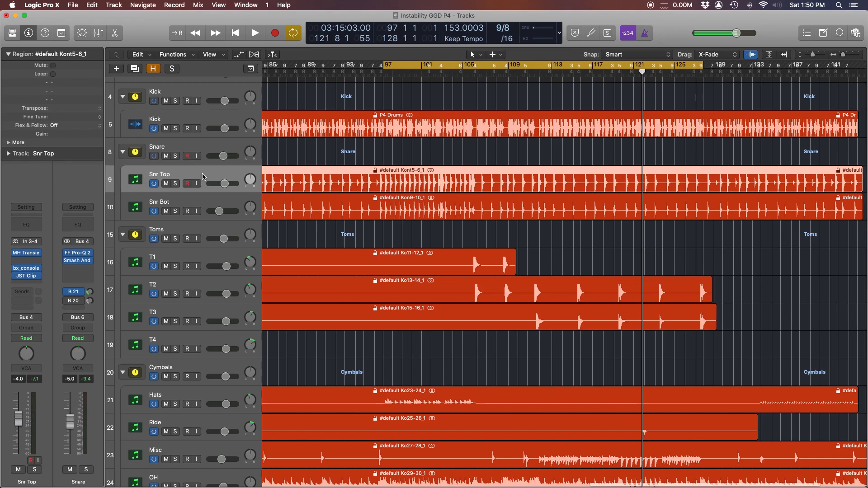